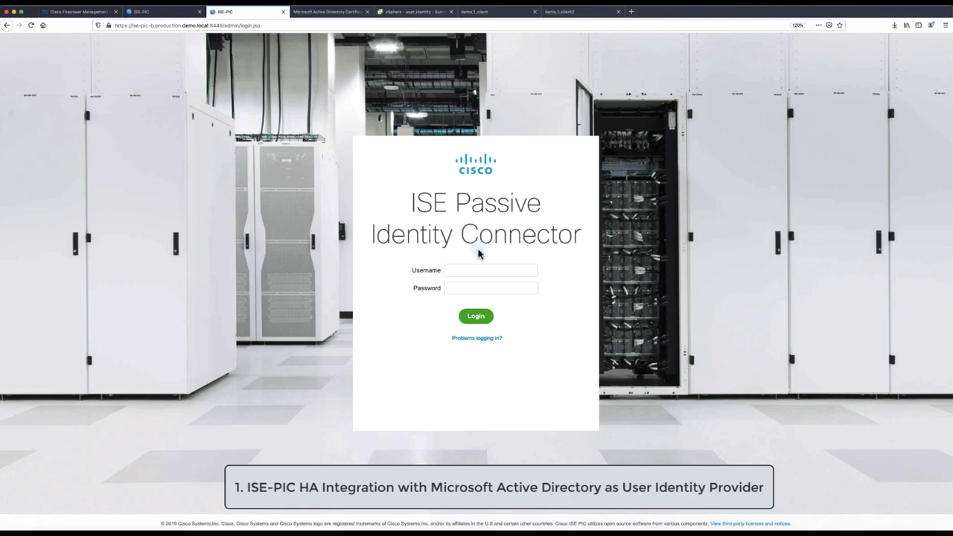
Fill in the saved administrator login on the secondary ISE-PIC node's login page
left_click(477, 270)
Sign in and confirm in Deployment that ise-pic-b is Secondary and the other node Primary
left_click(480, 283)
left_click(480, 318)
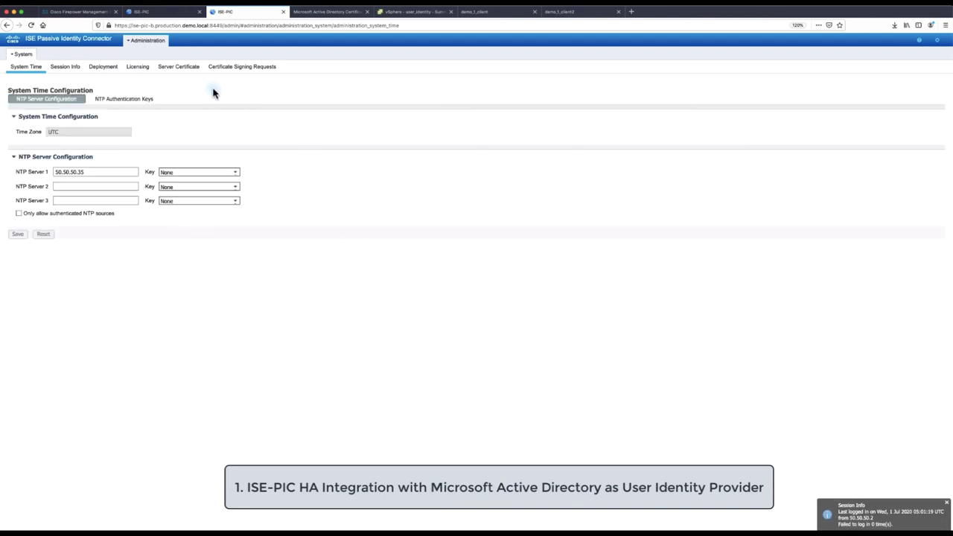
left_click(109, 68)
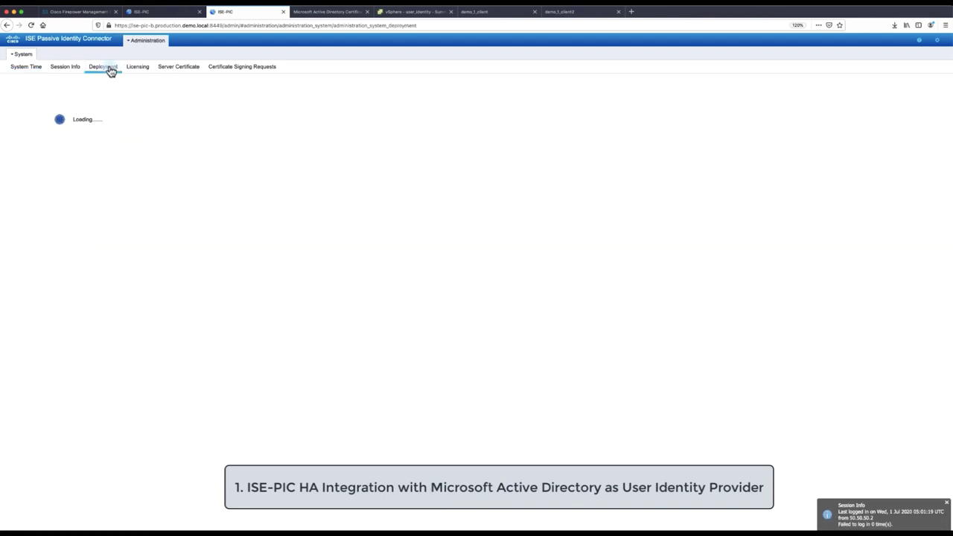
key("super+plus")
key("super+plus")
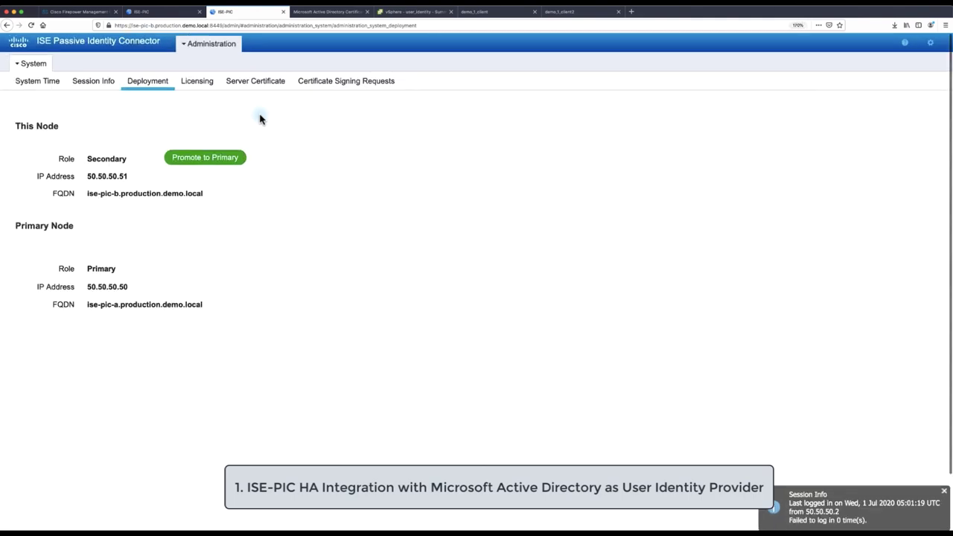
double_click(112, 159)
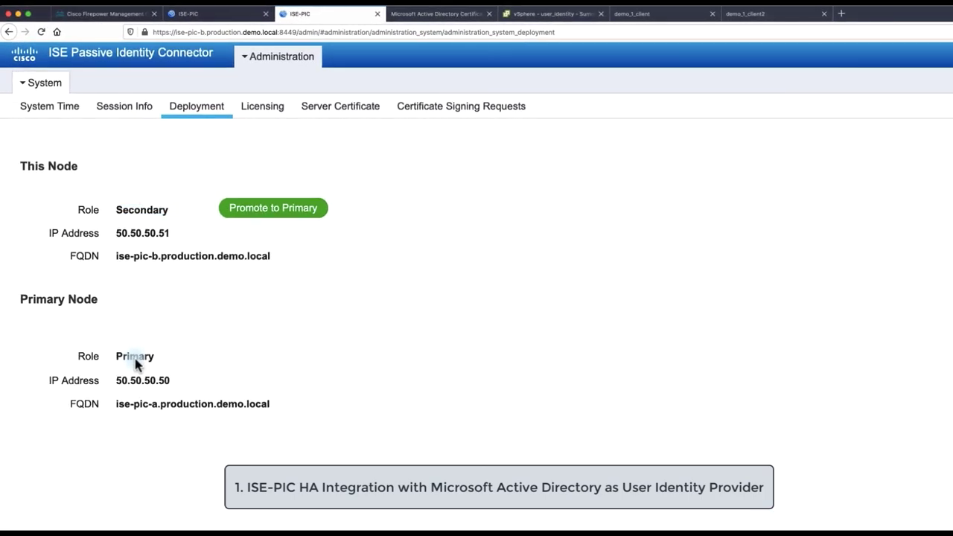
double_click(123, 329)
left_click_drag(107, 237, 169, 241)
Highlight the primary node's FQDN ise-pic-a.production.demo.local
left_click(201, 32)
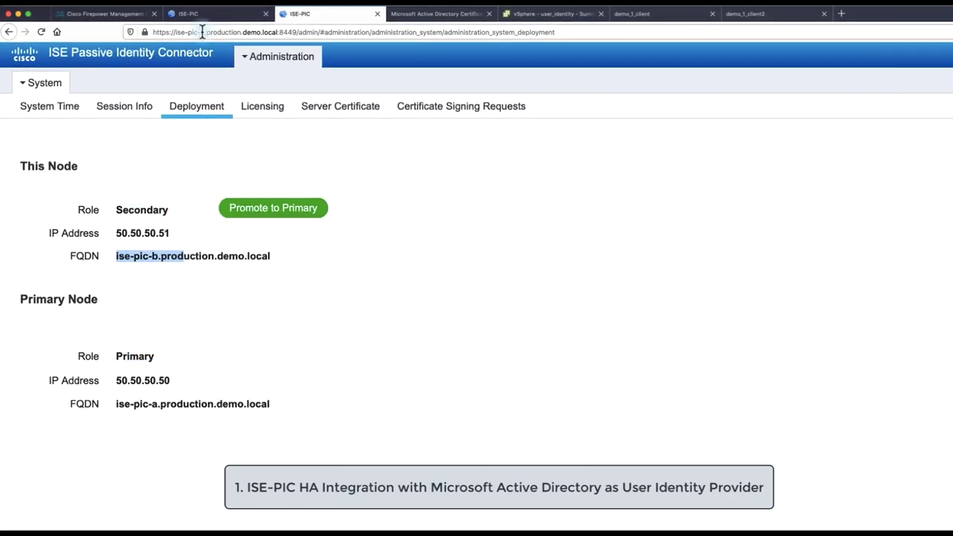
left_click(177, 413)
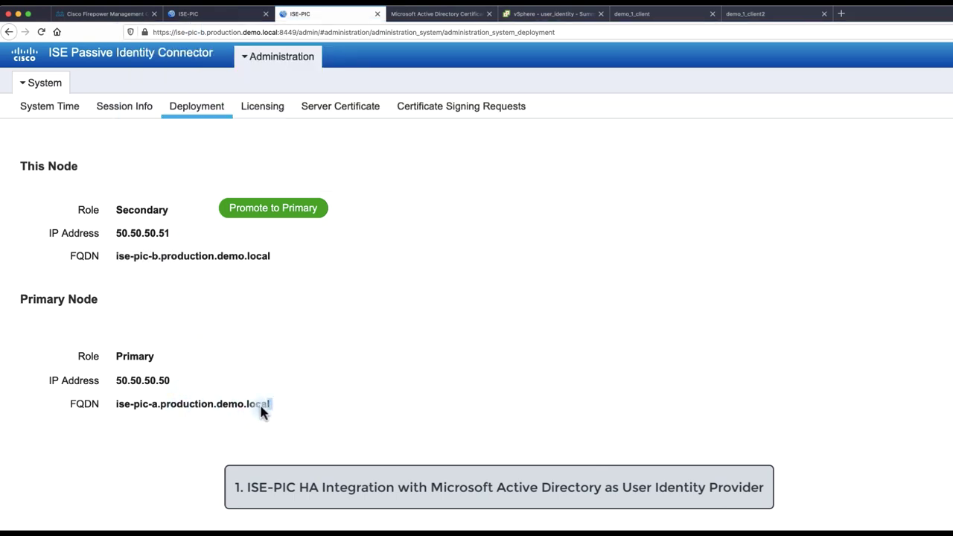
left_click_drag(267, 409, 113, 408)
On ise-pic-a, add Active Directory join point production.demo.local for domain production.demo.local
left_click(195, 15)
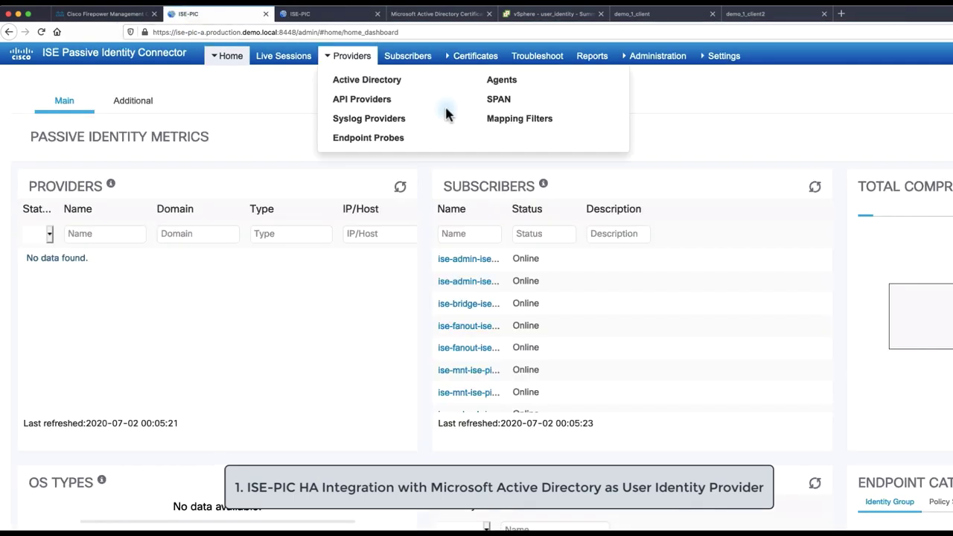
mouse_move(344, 60)
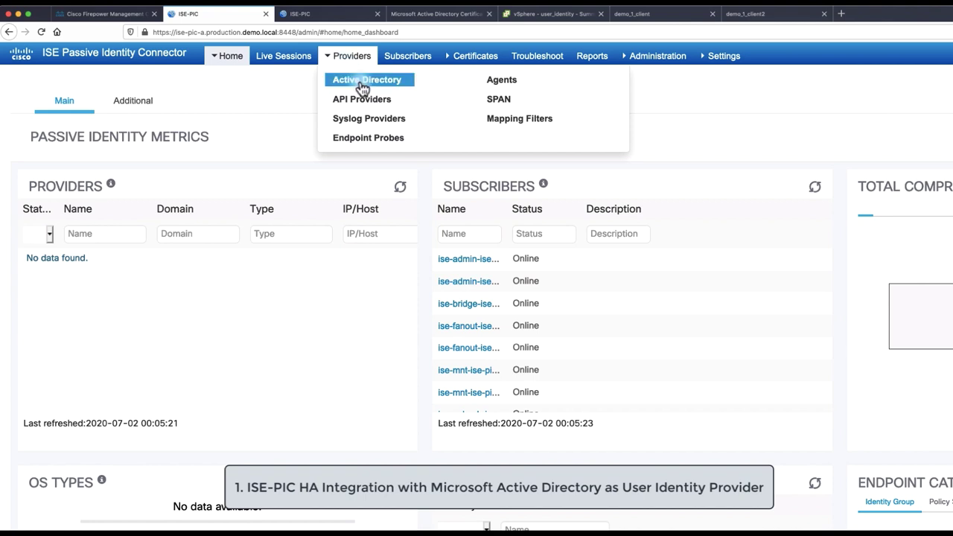
left_click(363, 81)
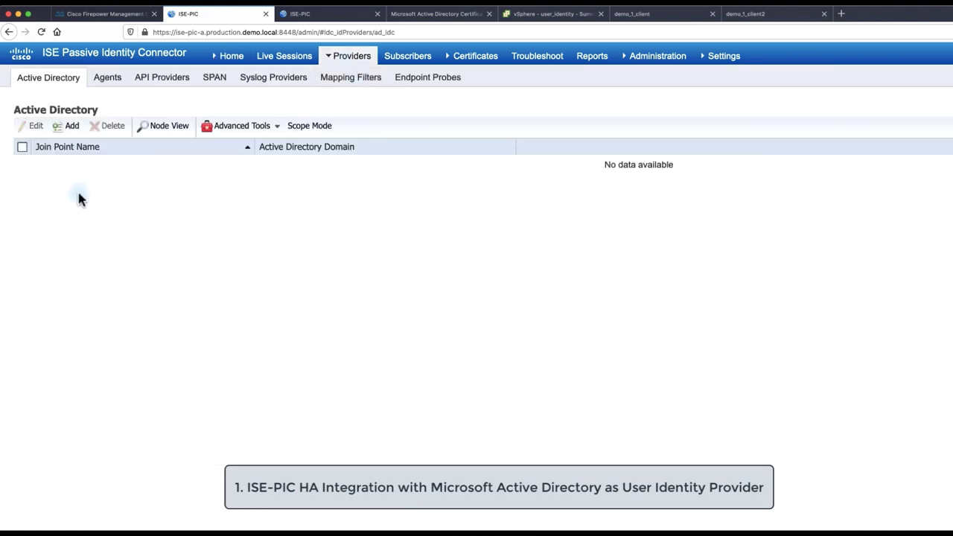
left_click(67, 126)
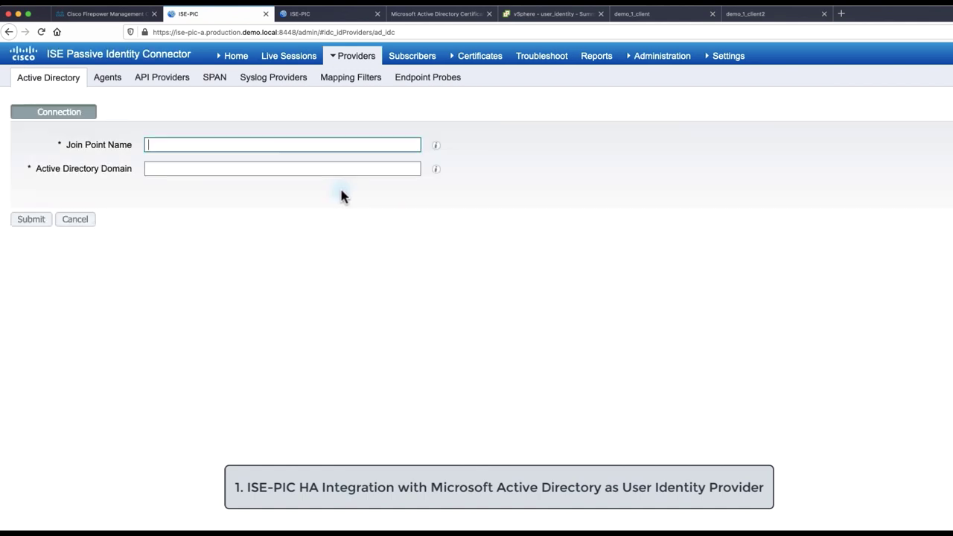
type("production.demo.local")
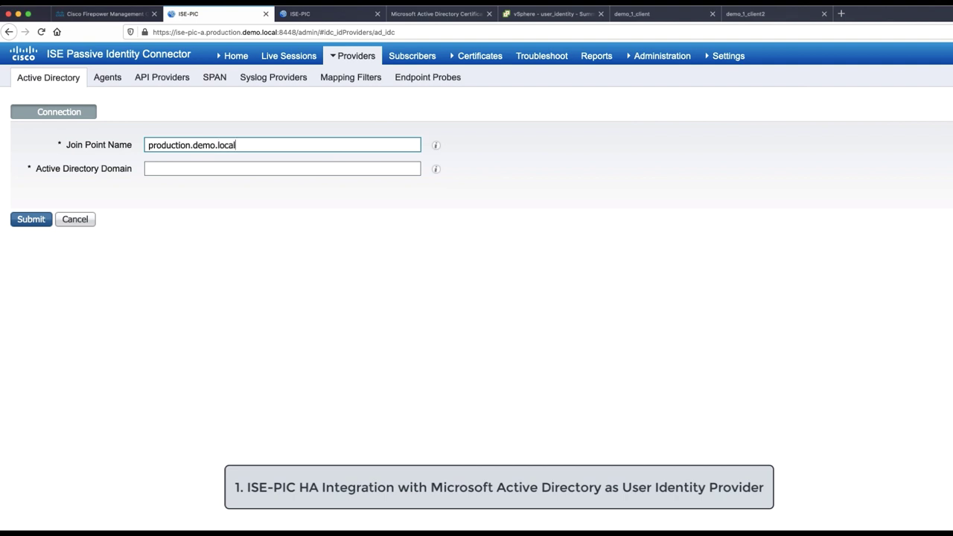
left_click(149, 168)
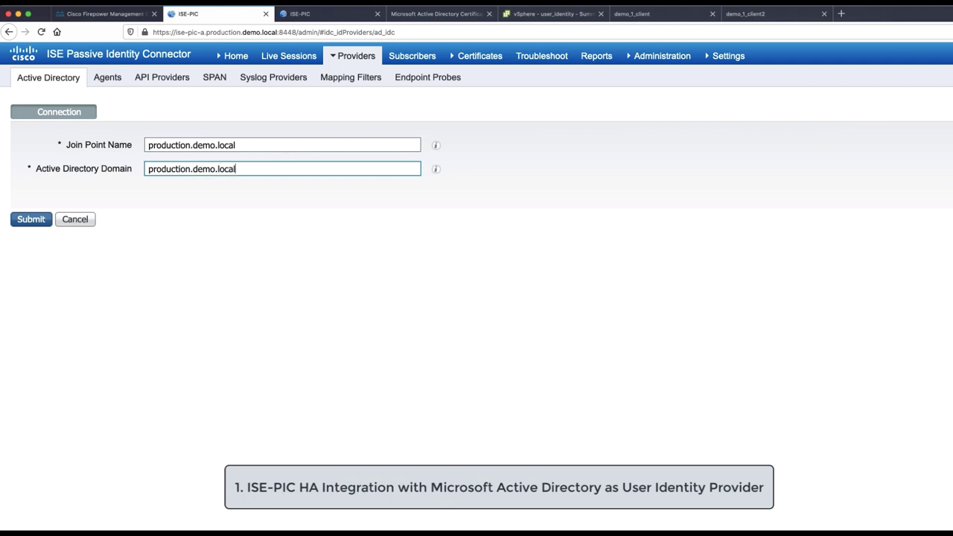
left_click(33, 222)
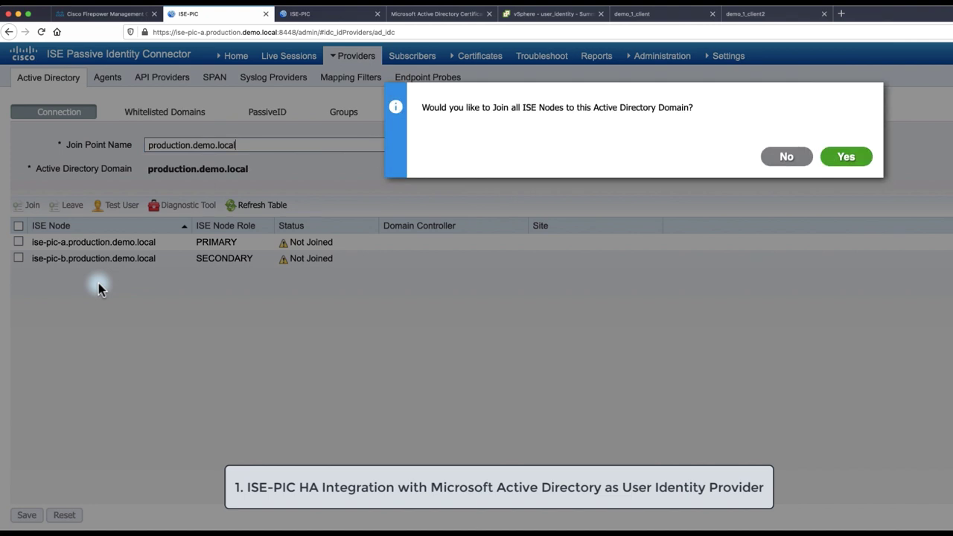
Join both nodes to production.demo.local using the Administrator domain account and password
left_click(847, 157)
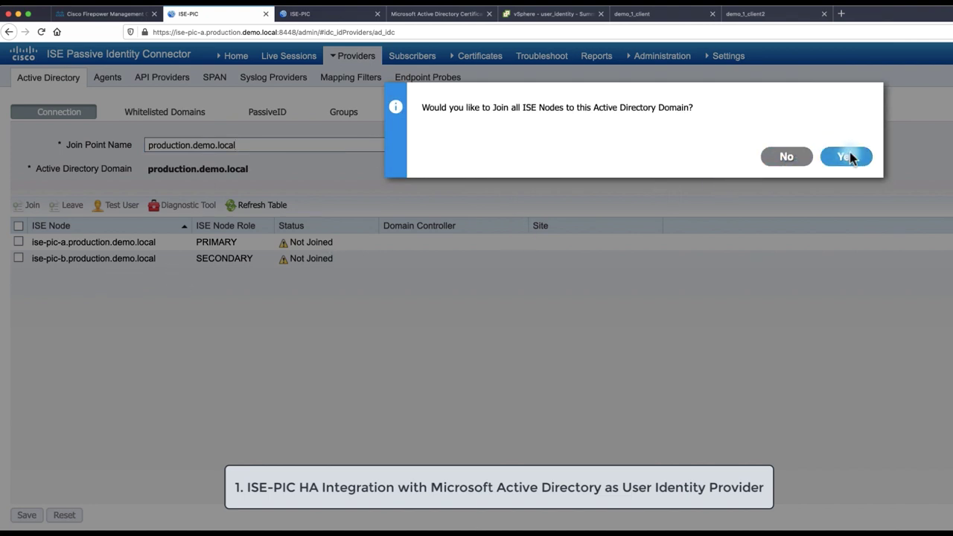
double_click(602, 355)
type("A")
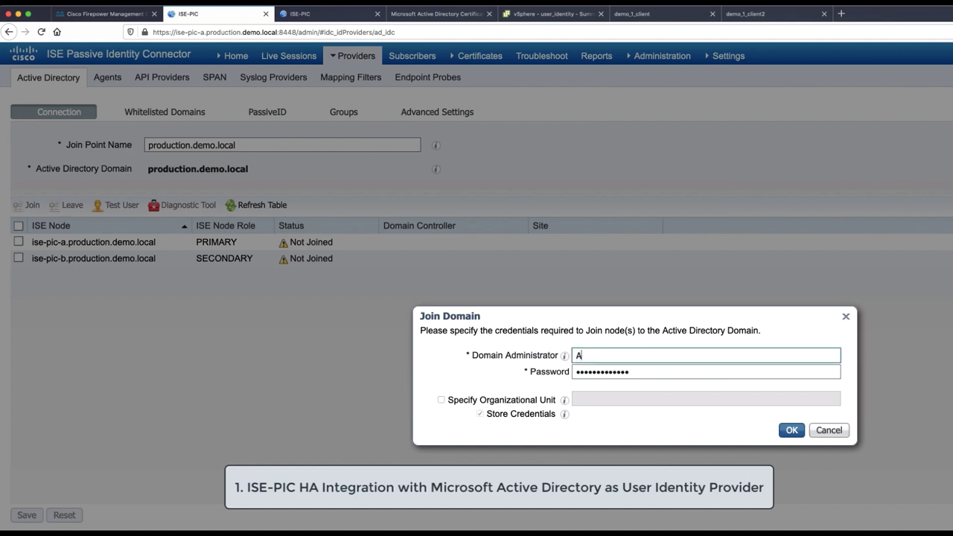
type("dministrator")
key("Tab")
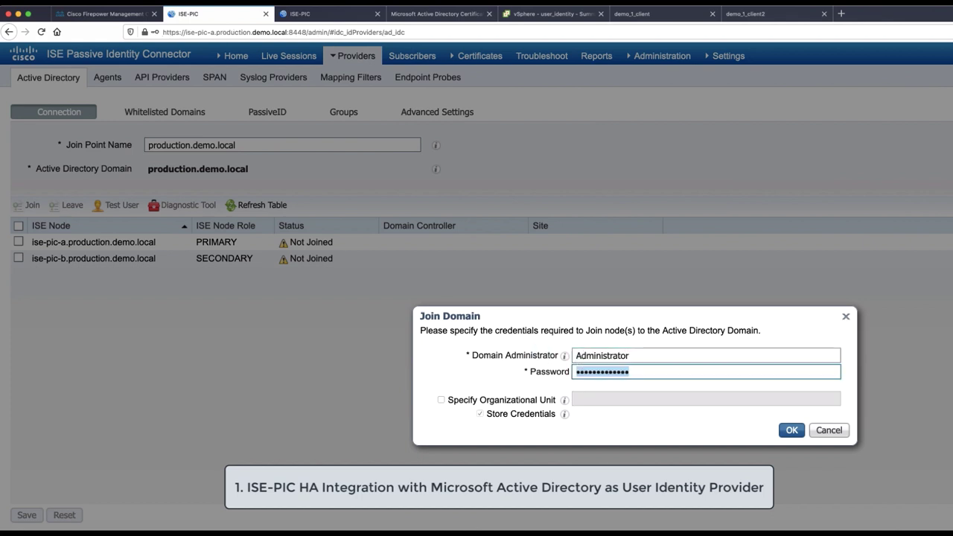
type("••")
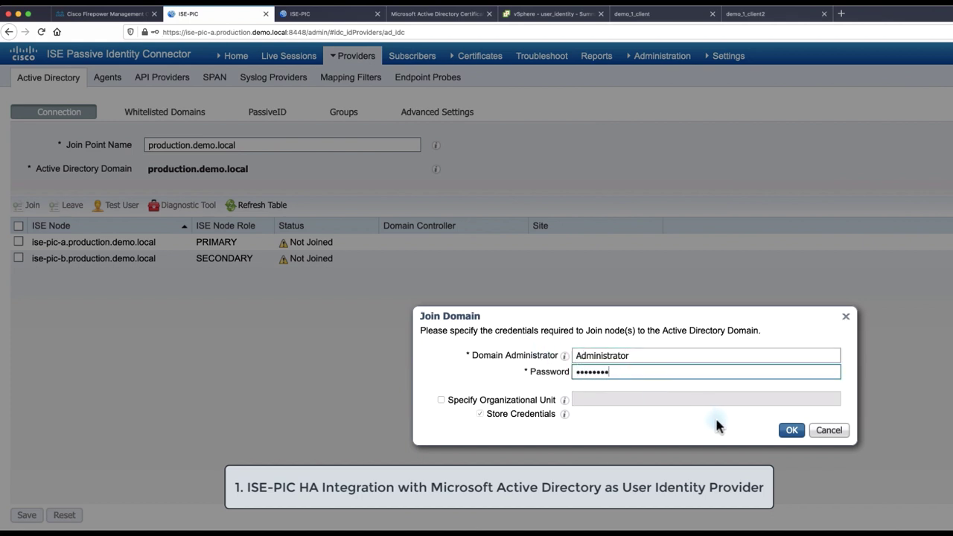
left_click(792, 430)
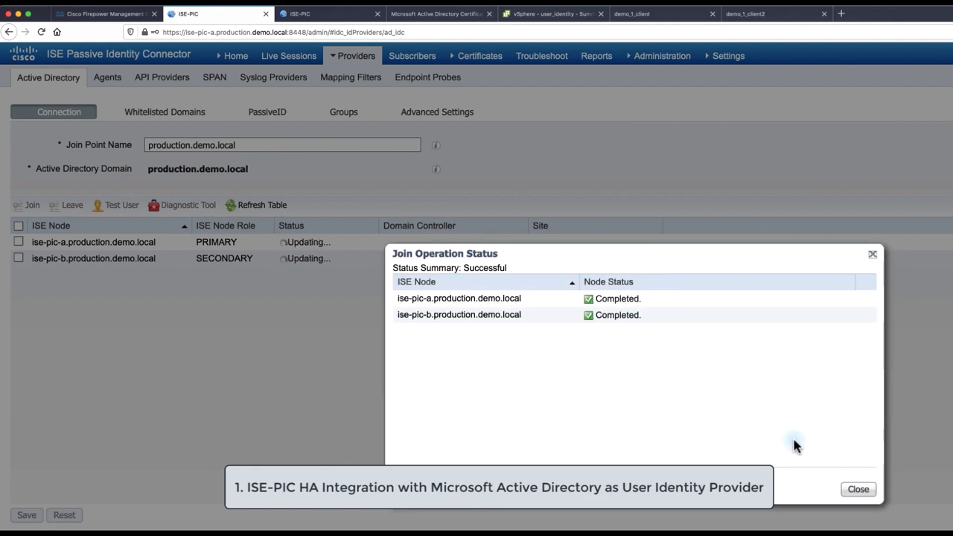
left_click(856, 489)
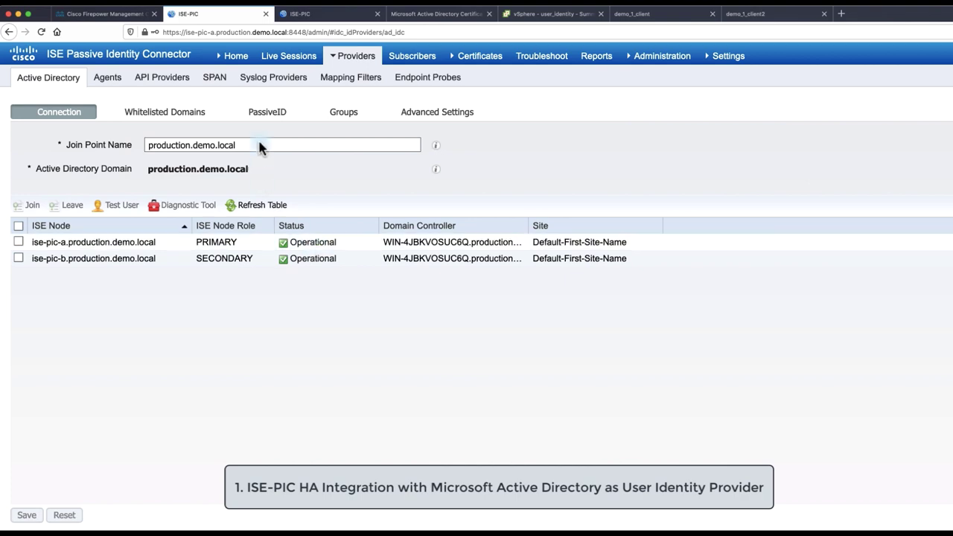
Add the discovered domain controller WIN-4JBKVOSUC6Q for PassiveID monitoring
left_click(265, 112)
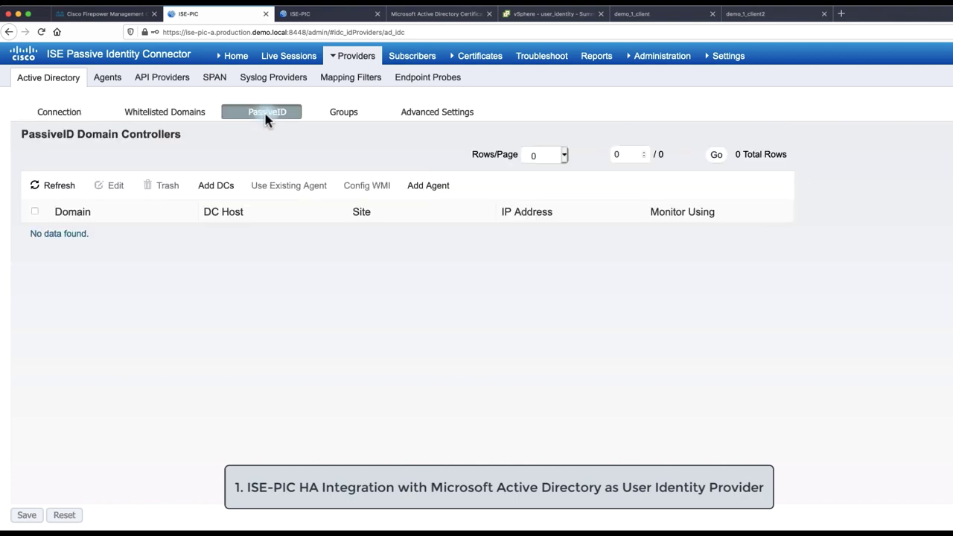
left_click(216, 187)
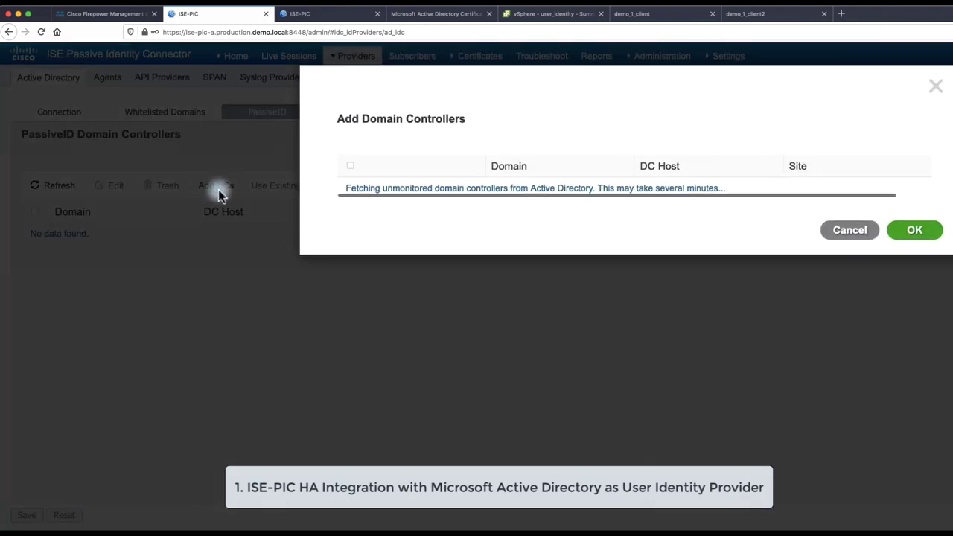
left_click(350, 190)
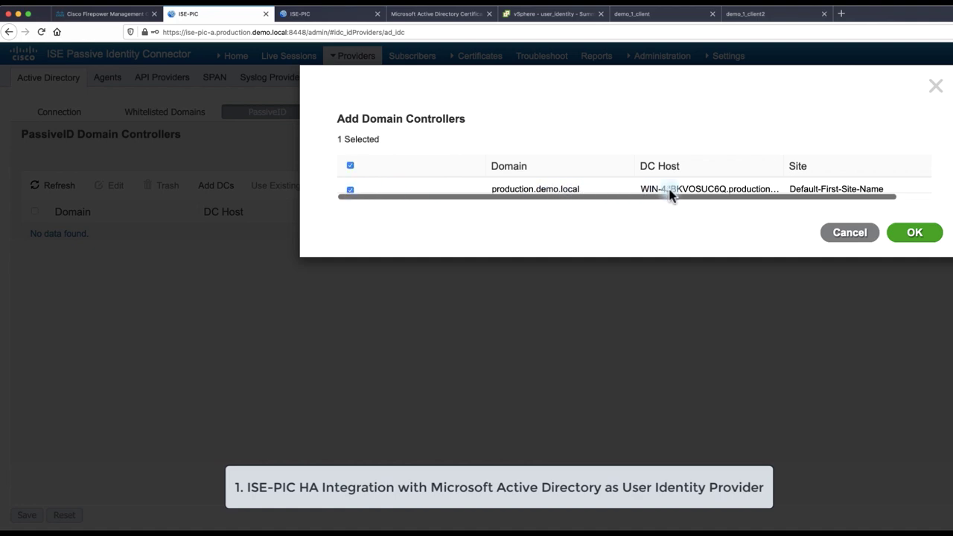
left_click(912, 232)
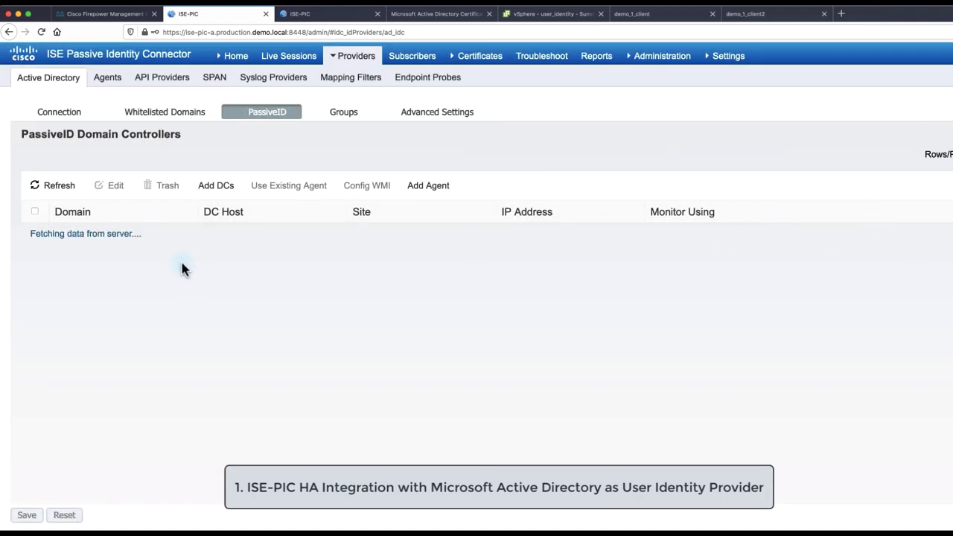
Edit the domain controller, enter its password and configure WMI monitoring
left_click(34, 235)
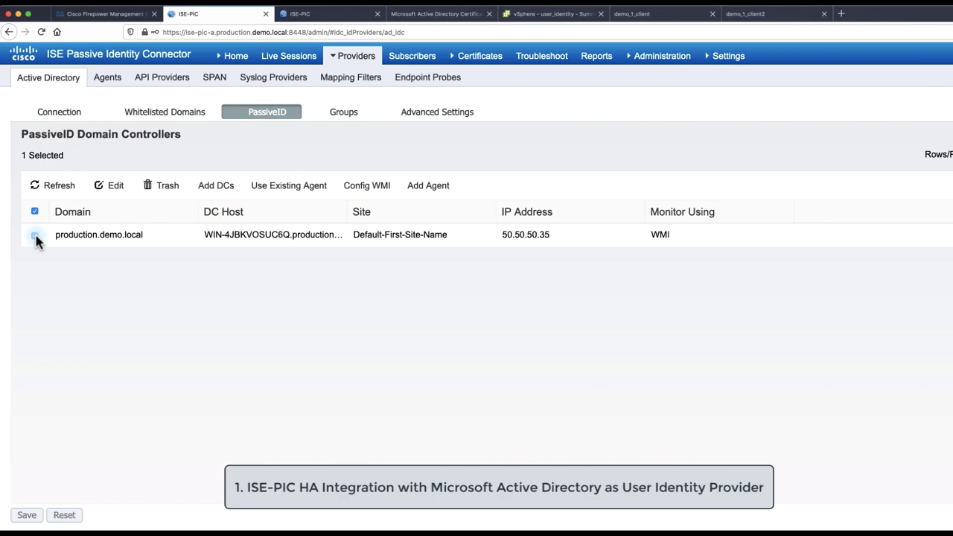
left_click(106, 190)
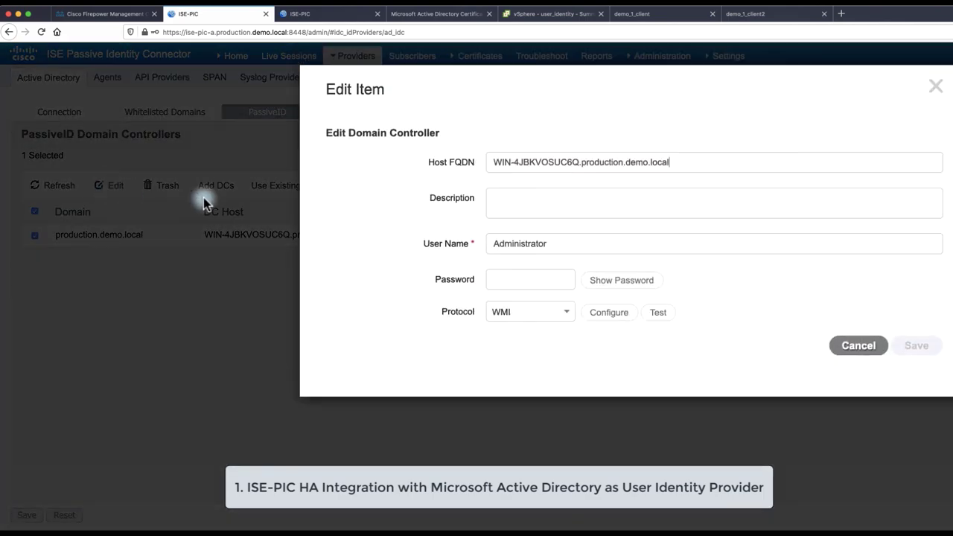
left_click(544, 279)
type("****")
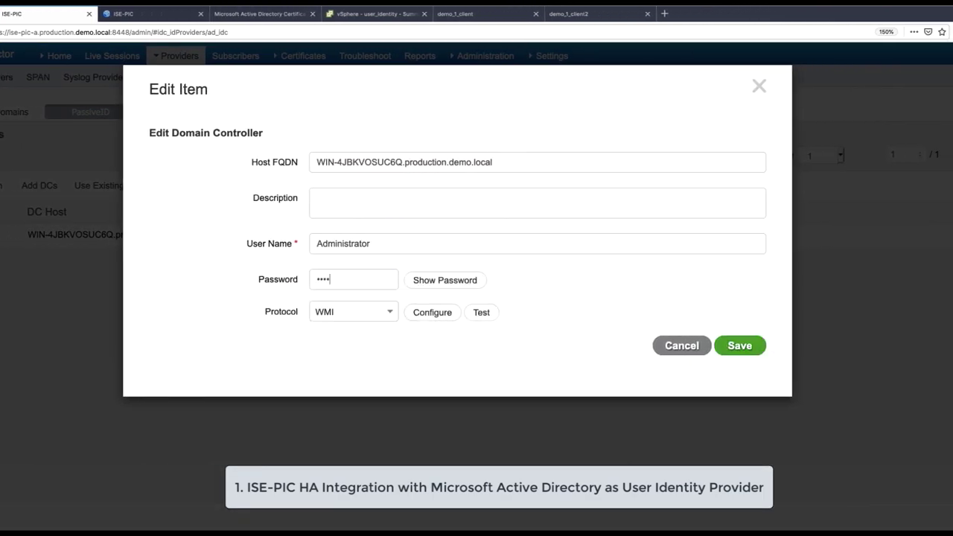
type("****")
left_click(390, 311)
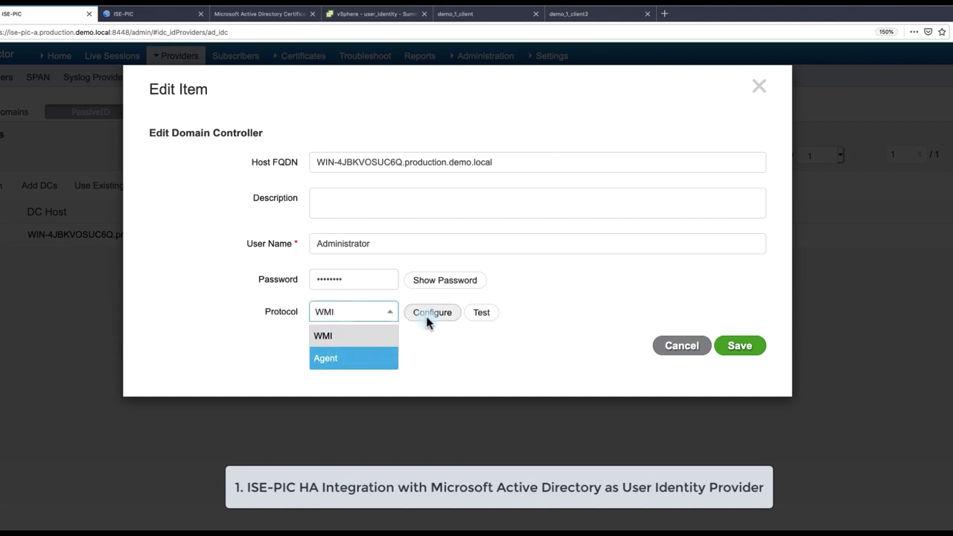
left_click(429, 335)
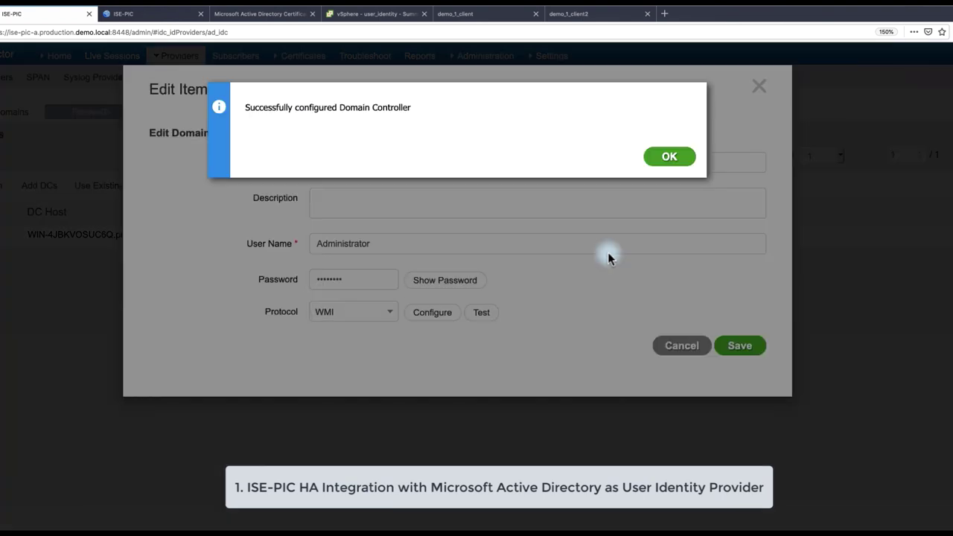
left_click(665, 162)
Test the domain controller connection successfully and save its settings
left_click(488, 314)
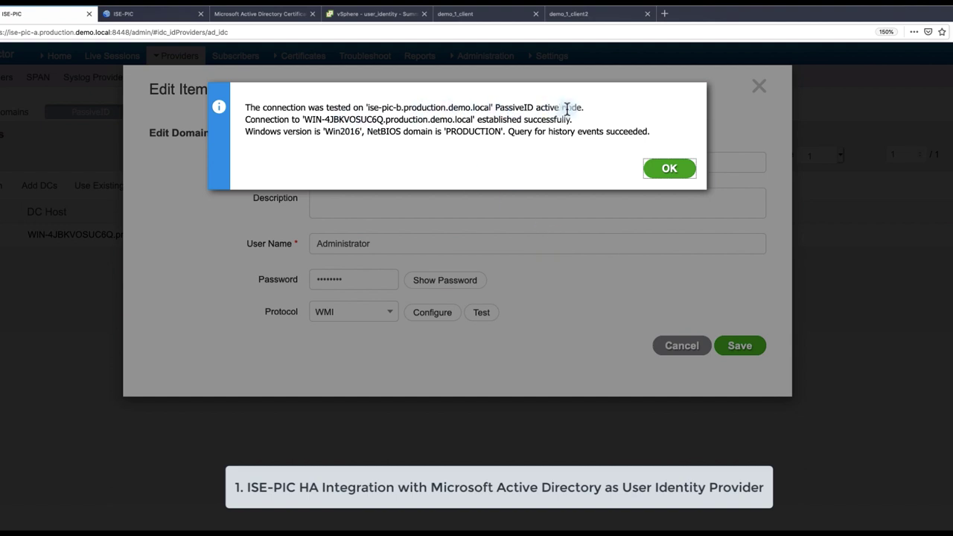
left_click_drag(384, 119, 402, 125)
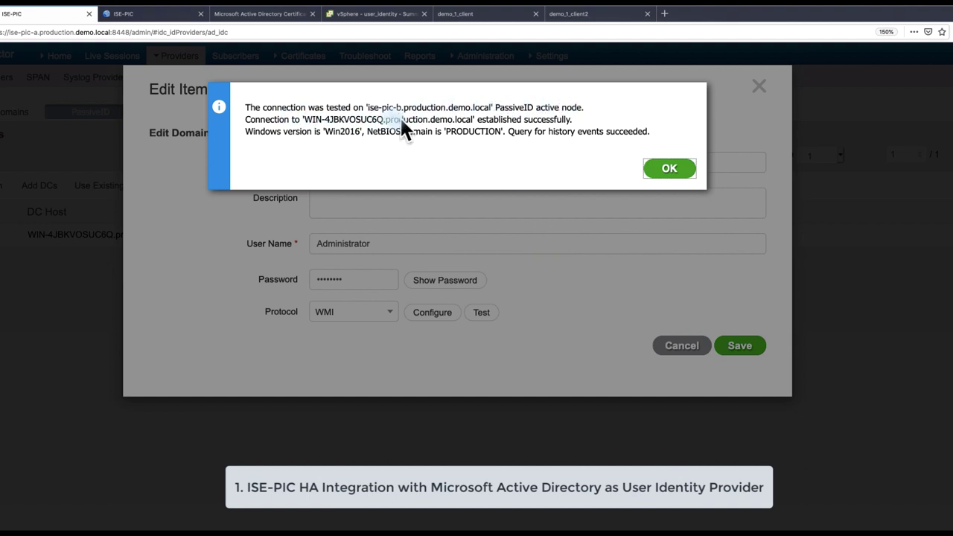
left_click(402, 126)
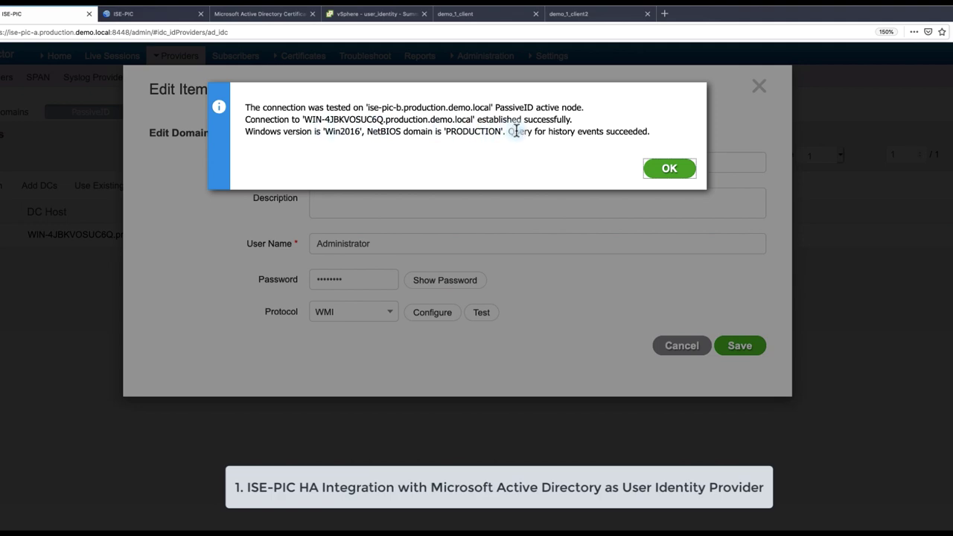
left_click(671, 172)
left_click(732, 348)
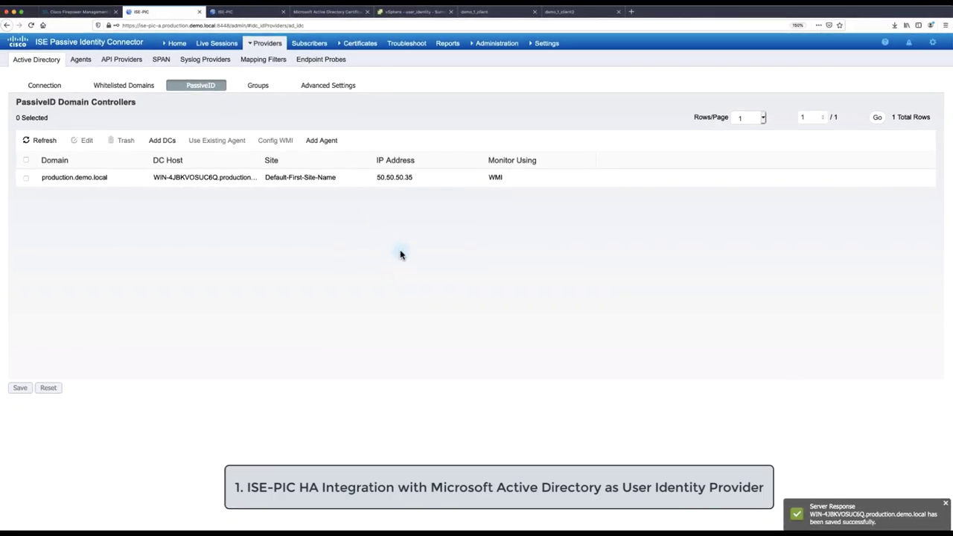
Filter FMC's PKI Trusted CAs for 'prod', finding no production.demo.local entry
left_click(72, 12)
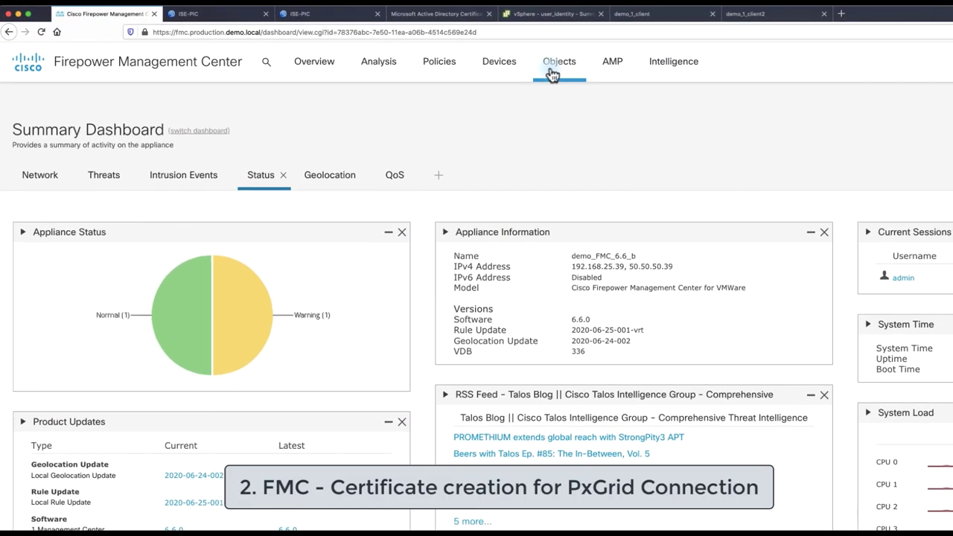
mouse_move(419, 46)
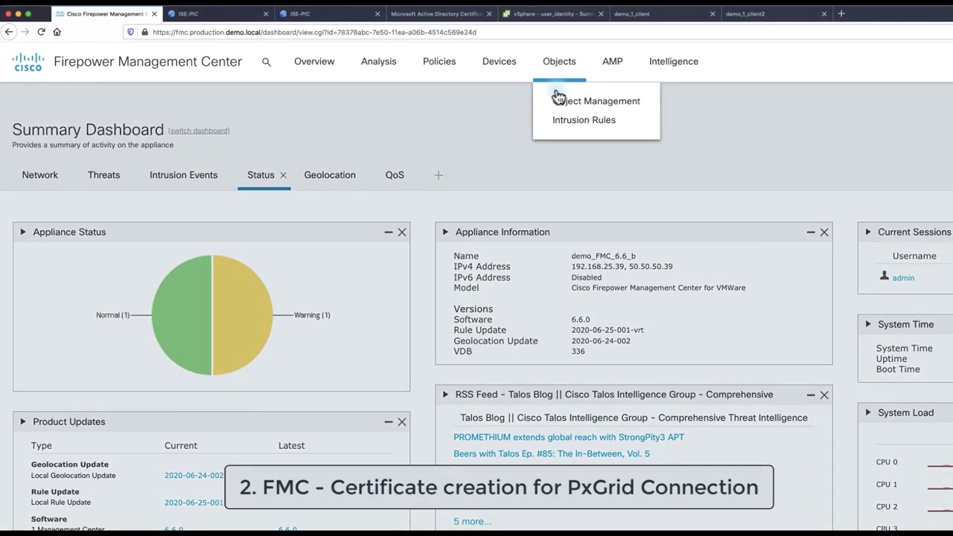
left_click(559, 101)
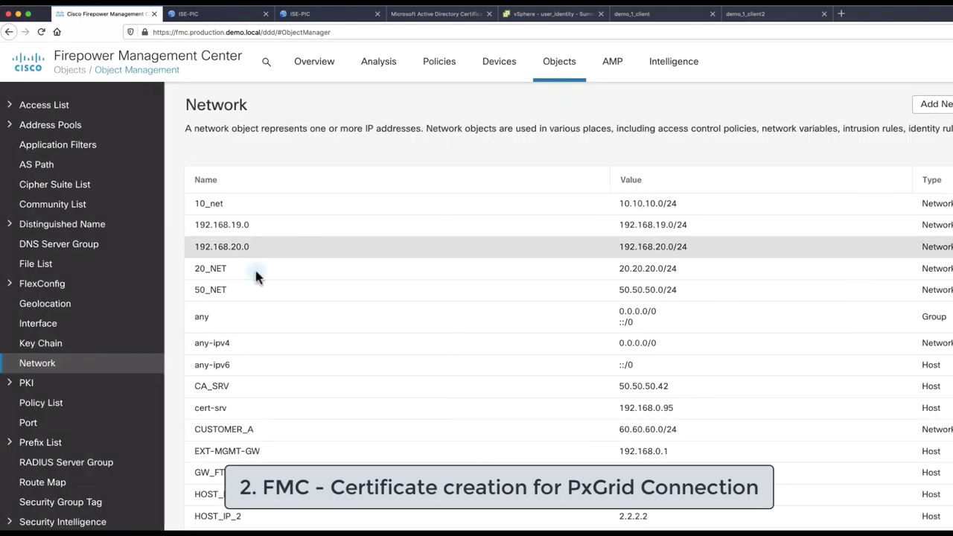
left_click(30, 383)
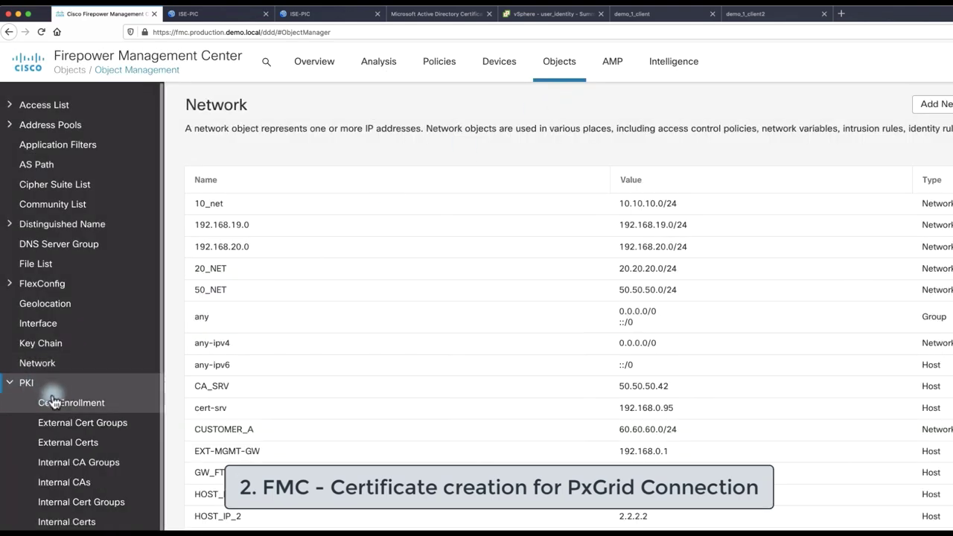
scroll(48, 432, "down", 3)
left_click(79, 474)
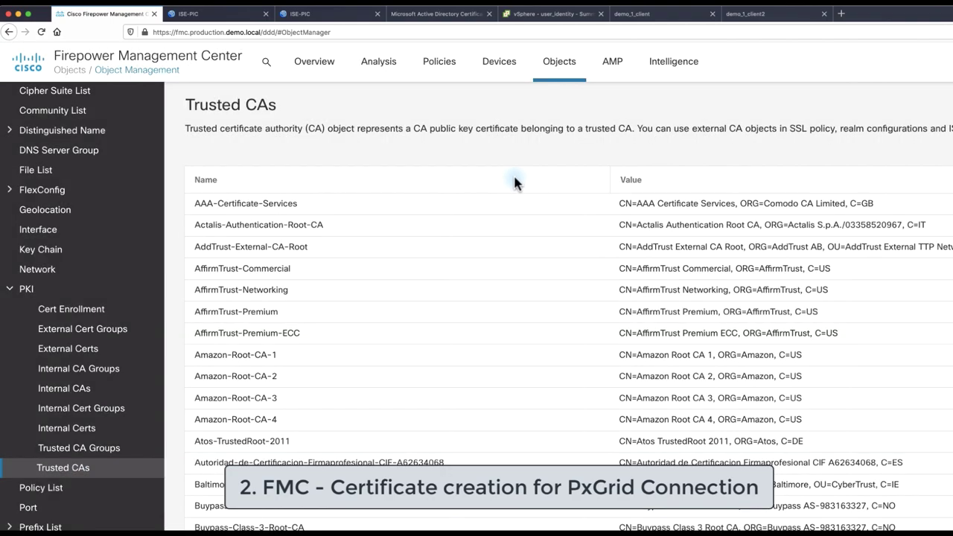
type("production.demo.local")
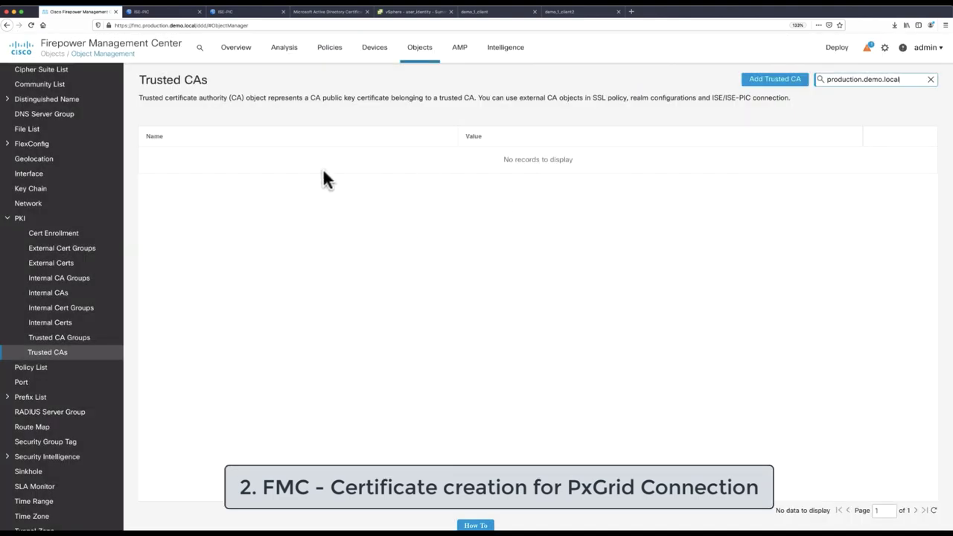
left_click(321, 12)
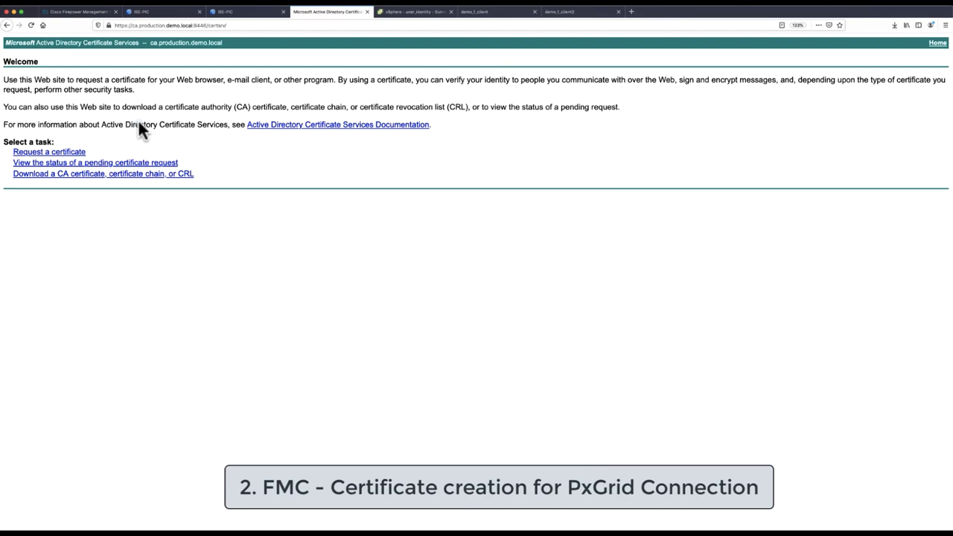
Download the current CA certificate in DER format from Certificate Services
left_click(67, 175)
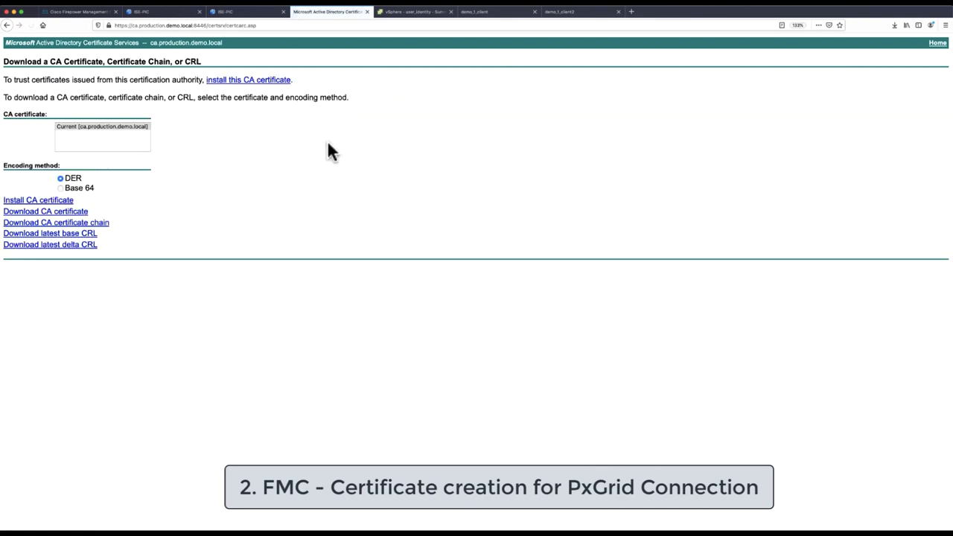
left_click(92, 125)
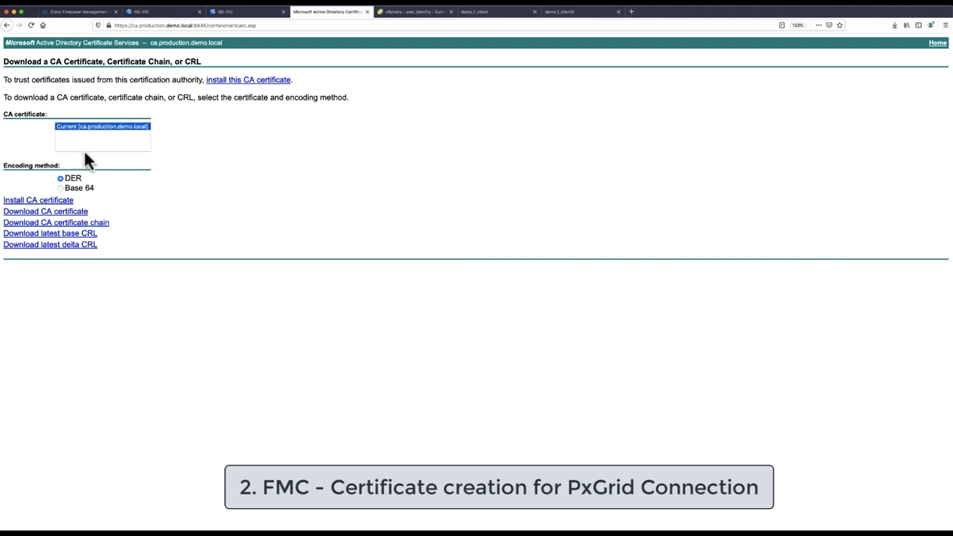
left_click(77, 214)
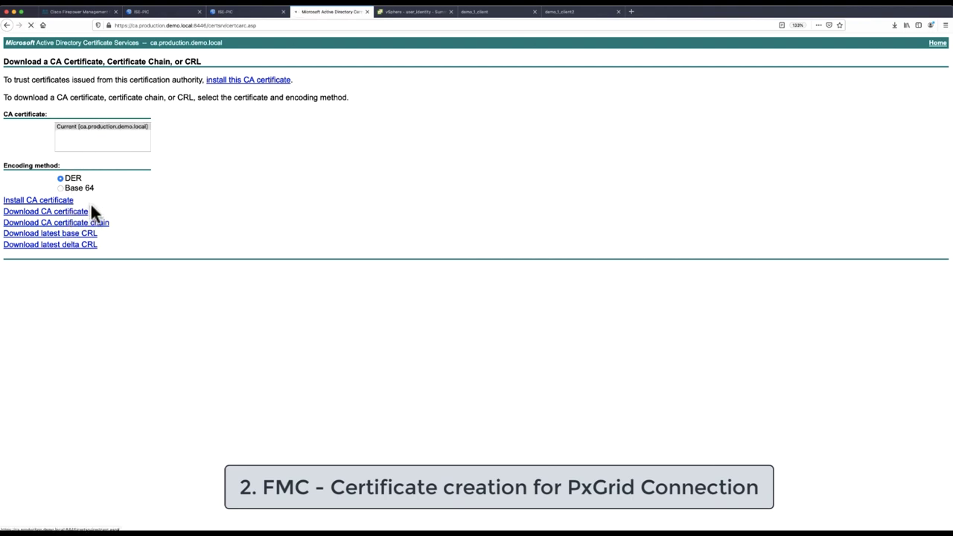
left_click(357, 227)
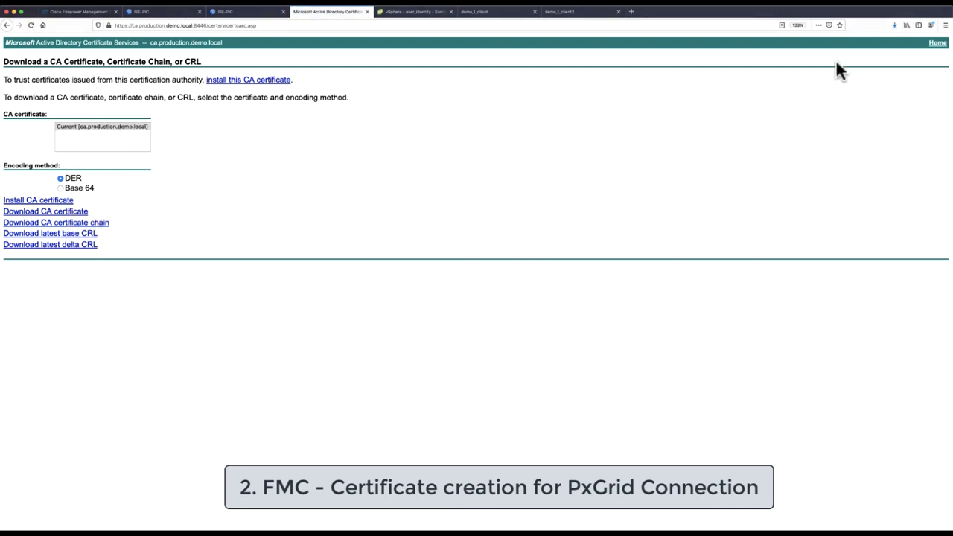
Rename the downloaded certnew.cer to ca.production.demo.local.cer
left_click(895, 35)
left_click(891, 42)
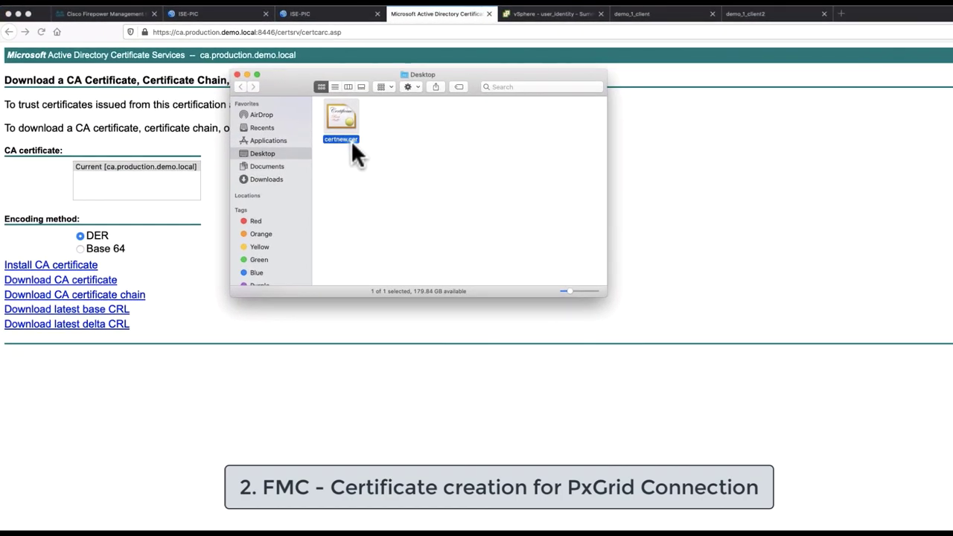
key("Return")
type("ca.production.demo.local")
key("Return")
Add Trusted CA ca.production.demo.local, importing the ca.production.demo.local.cer file
left_click(713, 190)
left_click(104, 13)
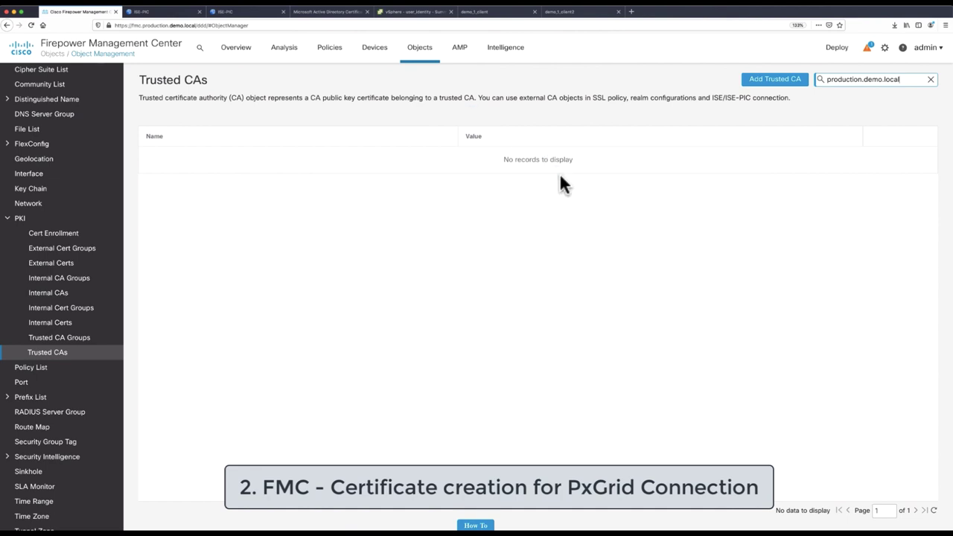
left_click(775, 79)
left_click(386, 200)
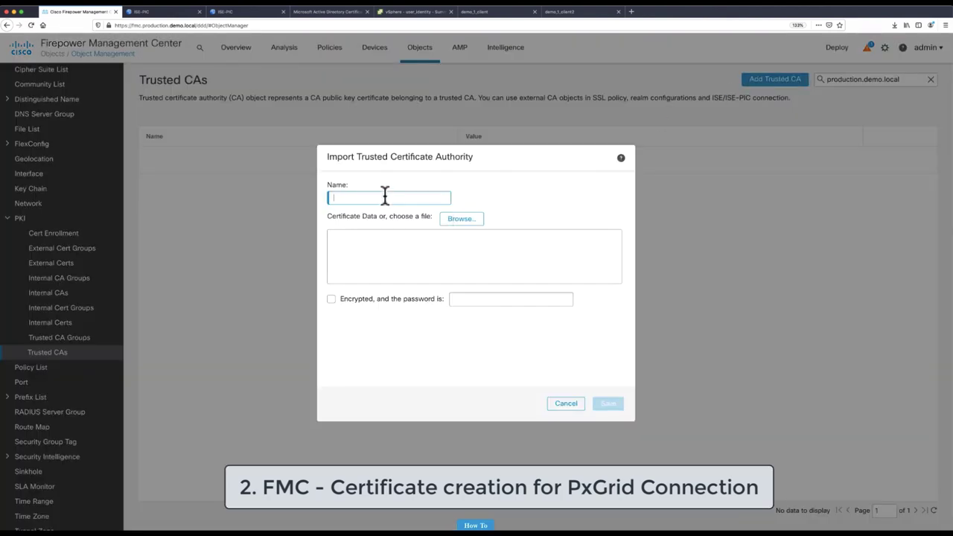
type("c")
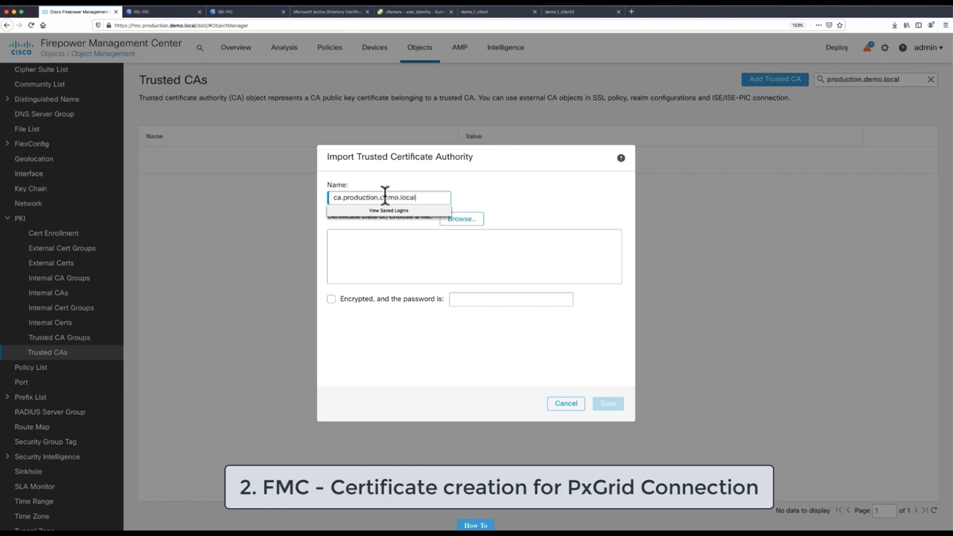
type("a.production.demo.local")
left_click(470, 220)
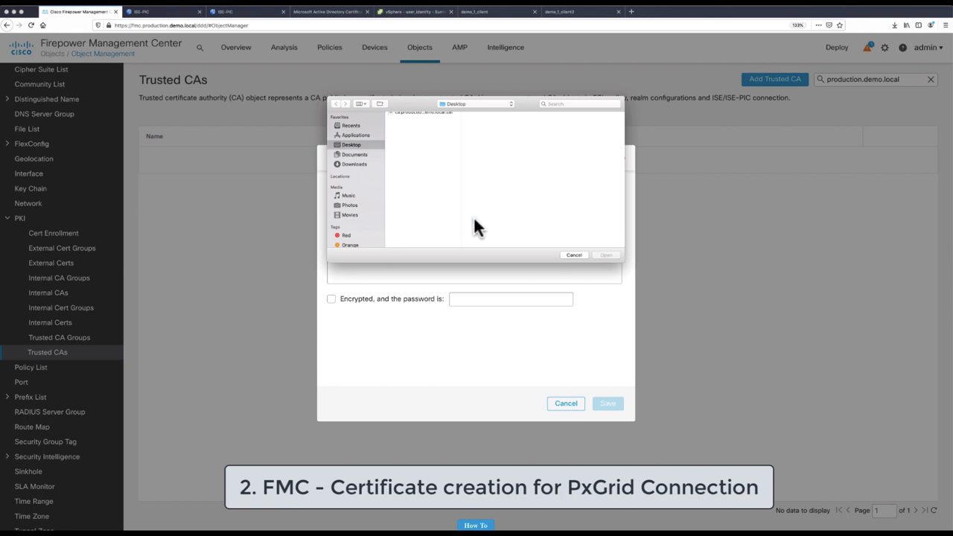
left_click(415, 114)
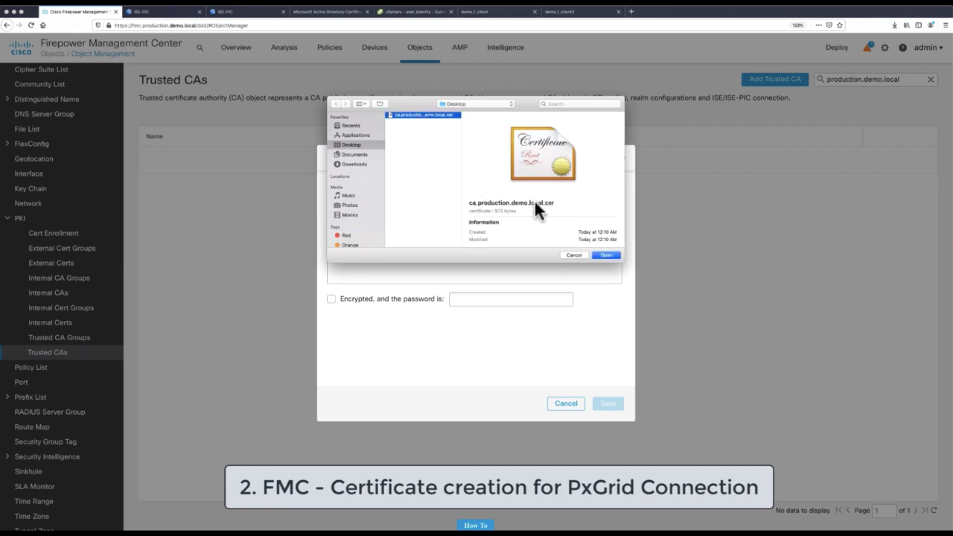
left_click(605, 255)
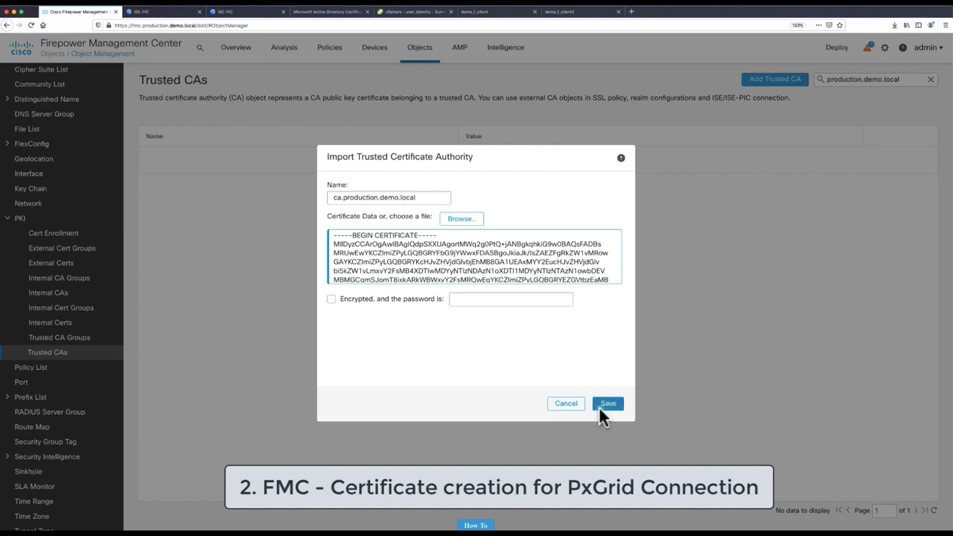
left_click(608, 405)
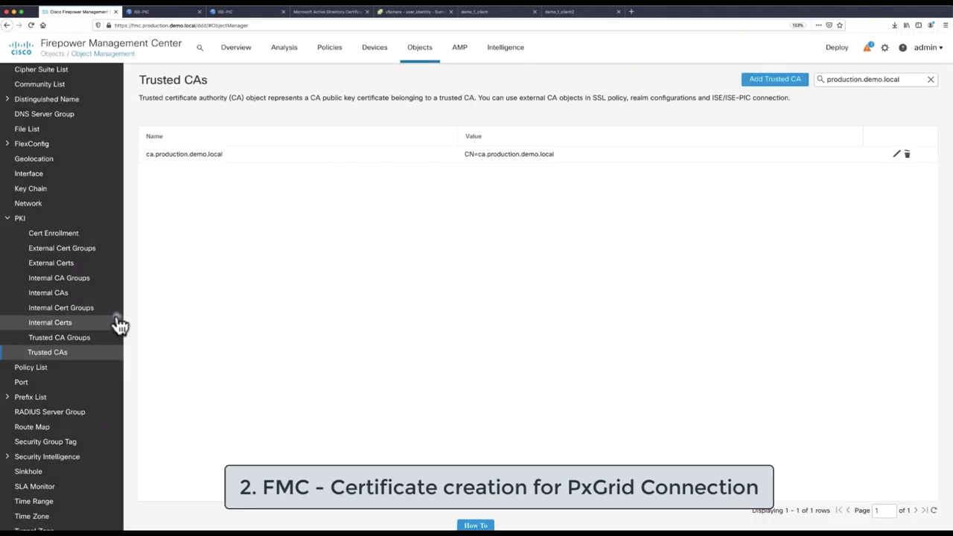
Filter the internal certificates list for production.demo.local
left_click(92, 325)
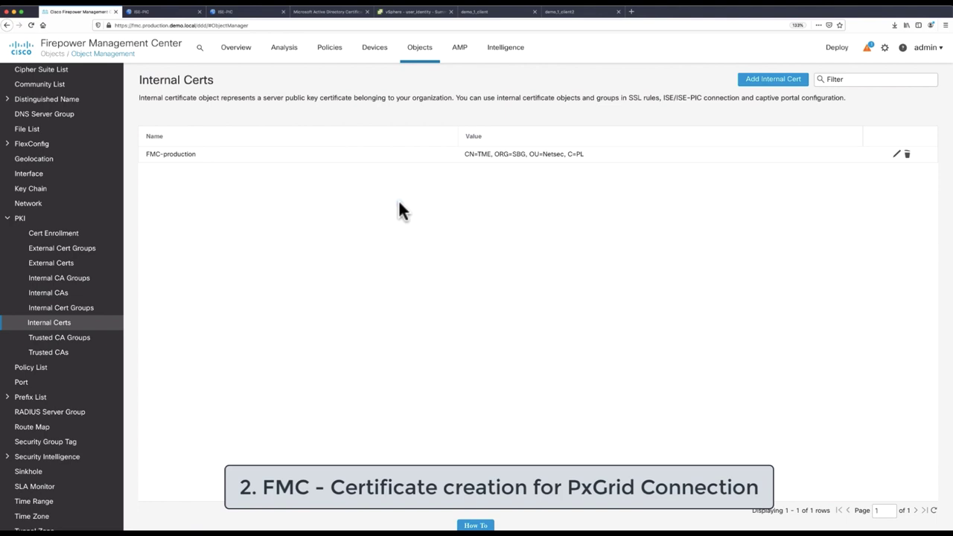
left_click(829, 79)
type("production.demo.local")
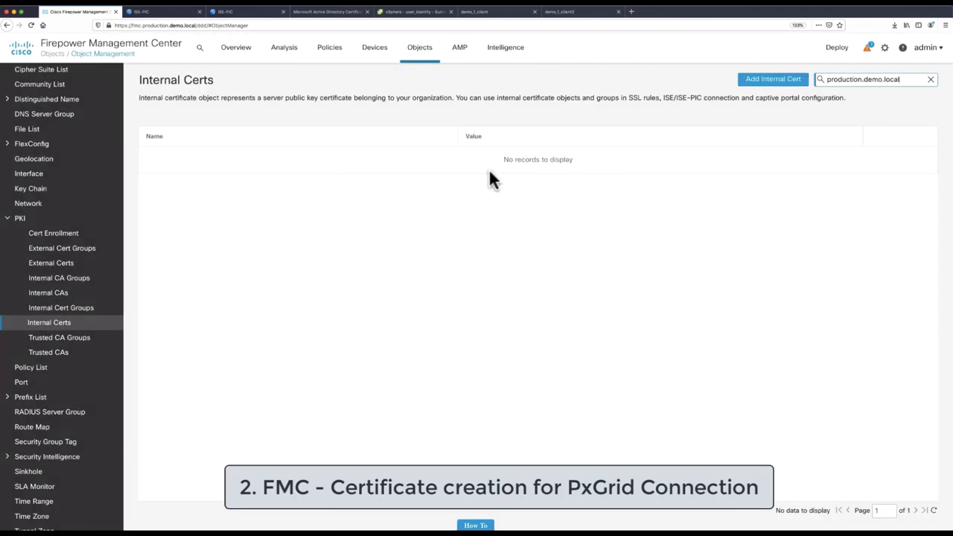
Start a new internal certificate named fmc.production.demo.local
left_click(771, 79)
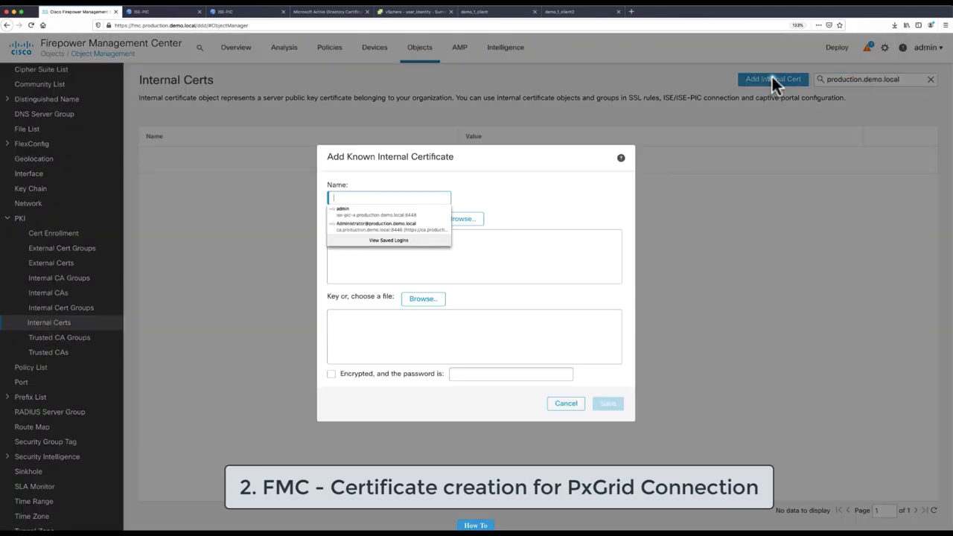
left_click(513, 173)
left_click(417, 198)
type("fmc")
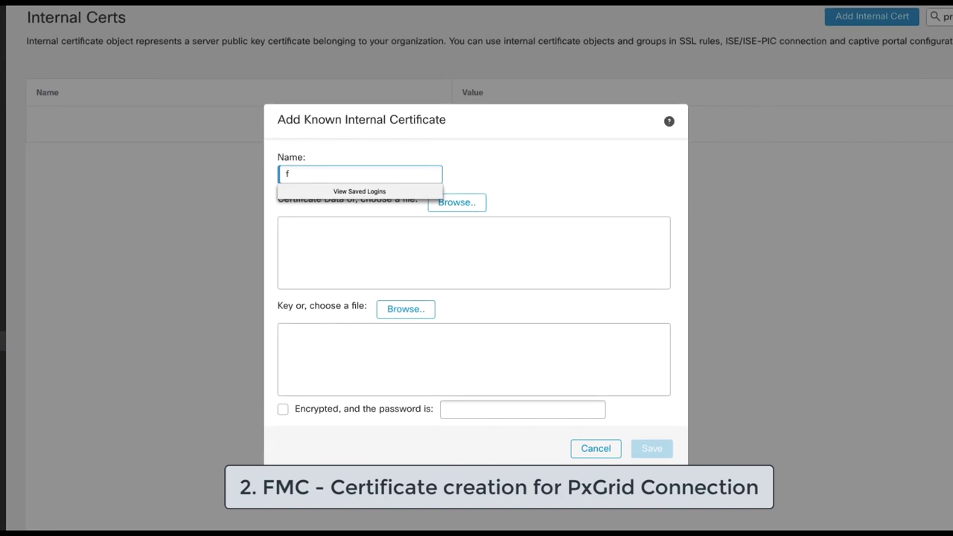
type("mc.production.demo.loca")
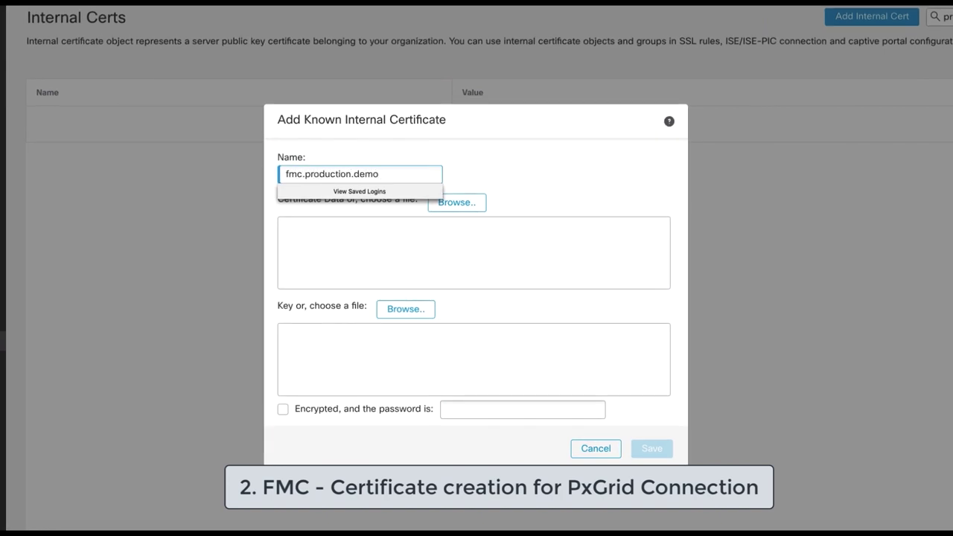
type("l")
left_click(531, 217)
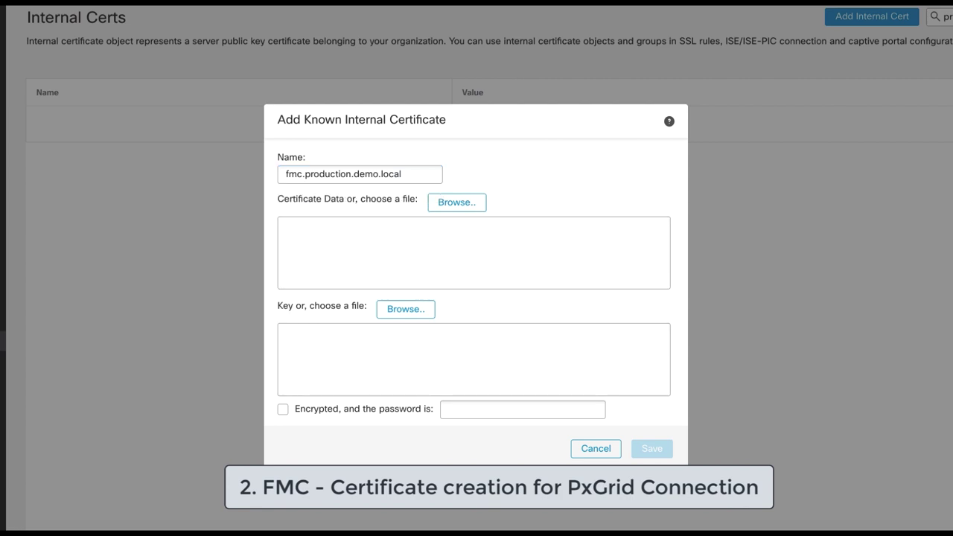
Generate 2048-bit key fmc.key with openssl, then type 'openssl req -new -key fmc.key -out fmc.csr'
key("super+Tab")
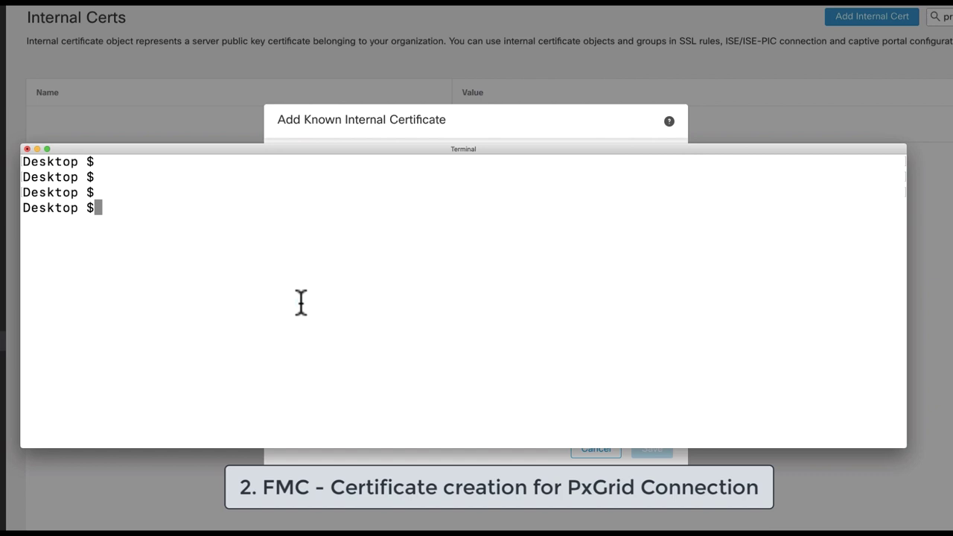
type("openssl")
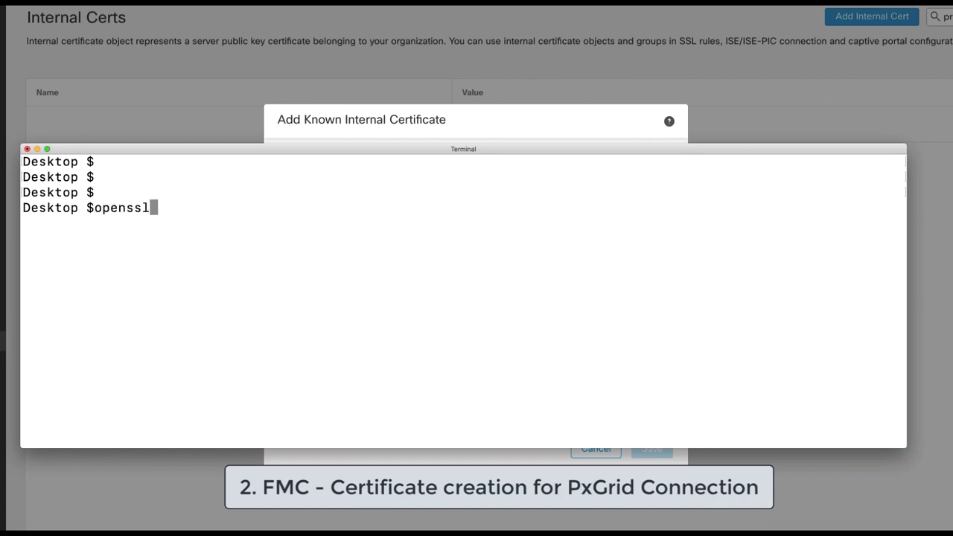
type(" genrs")
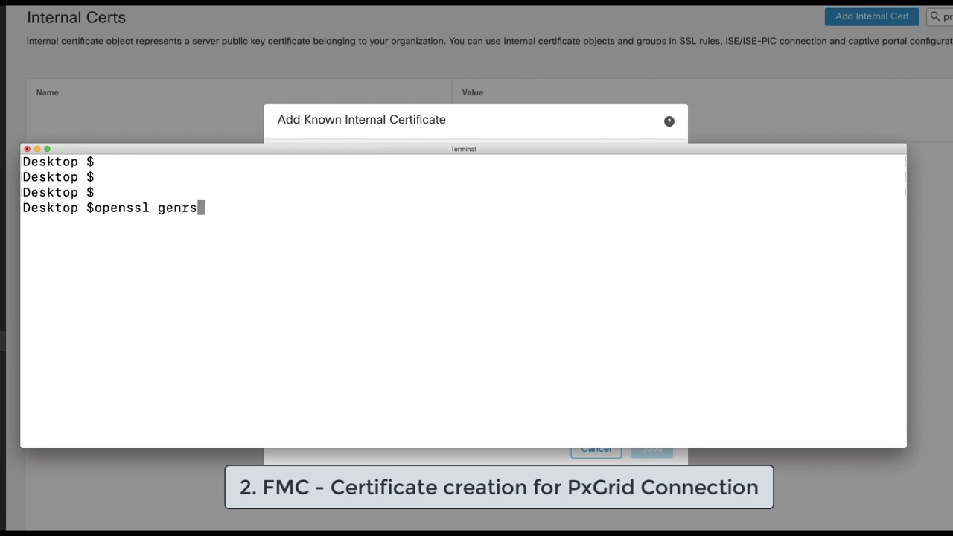
type("a -out fmc")
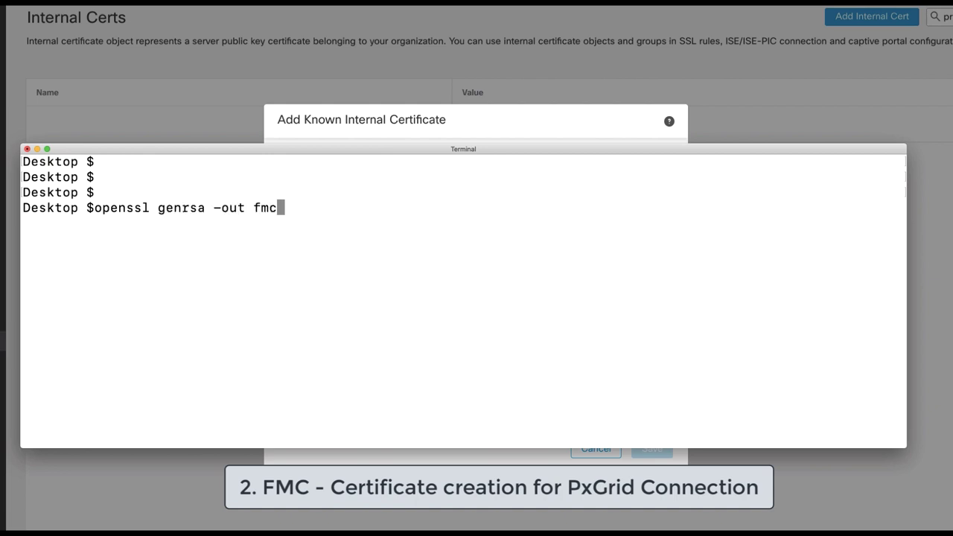
type(".key 2048")
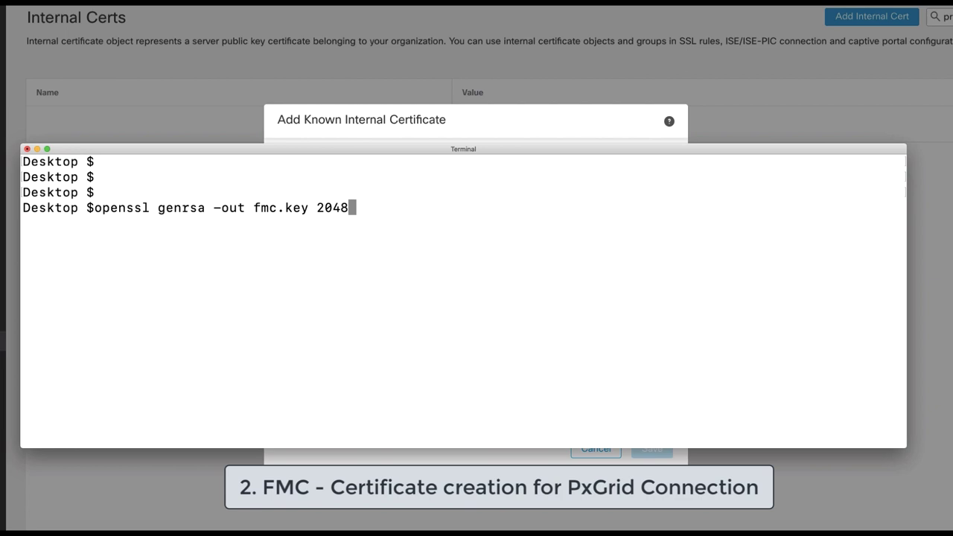
key("Return")
type("open")
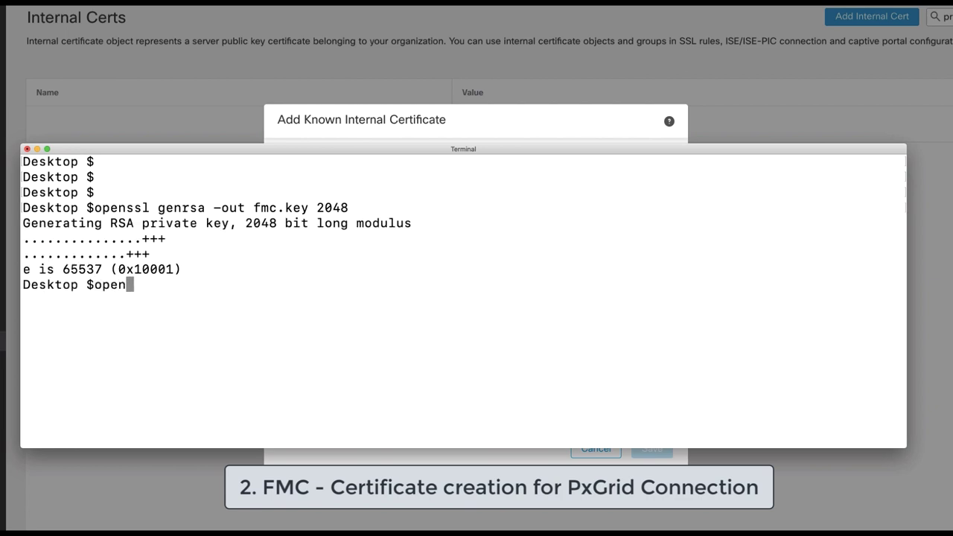
type("ssl req -new ")
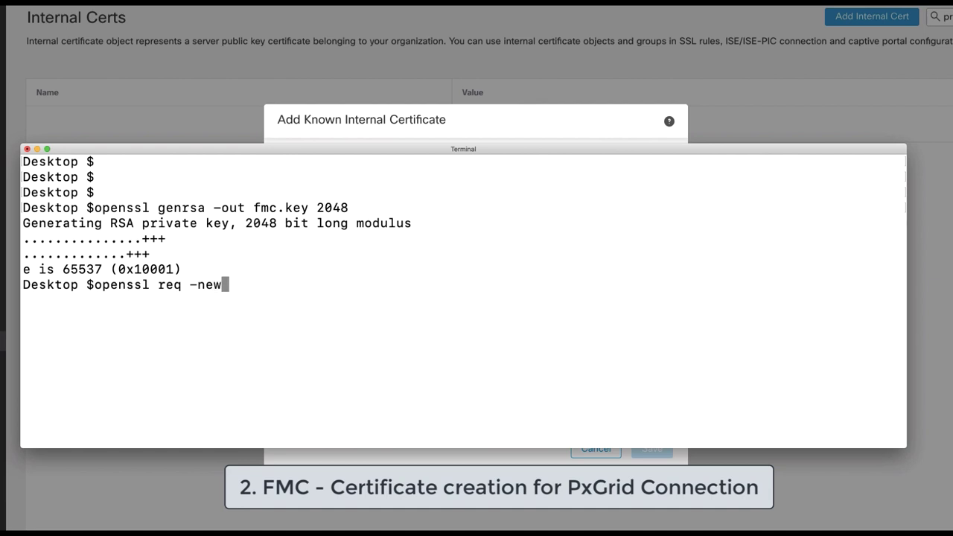
type("-key fmc.key")
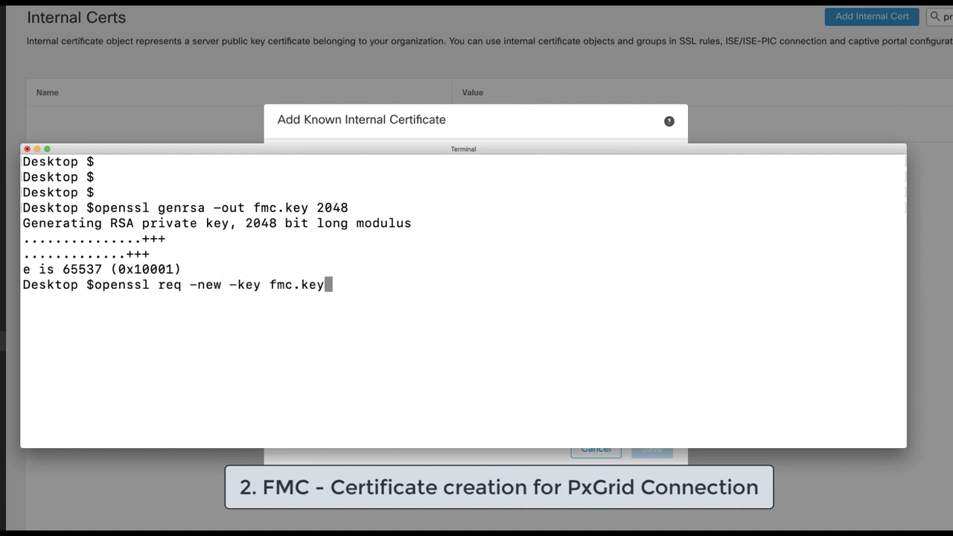
type(" -out fmc")
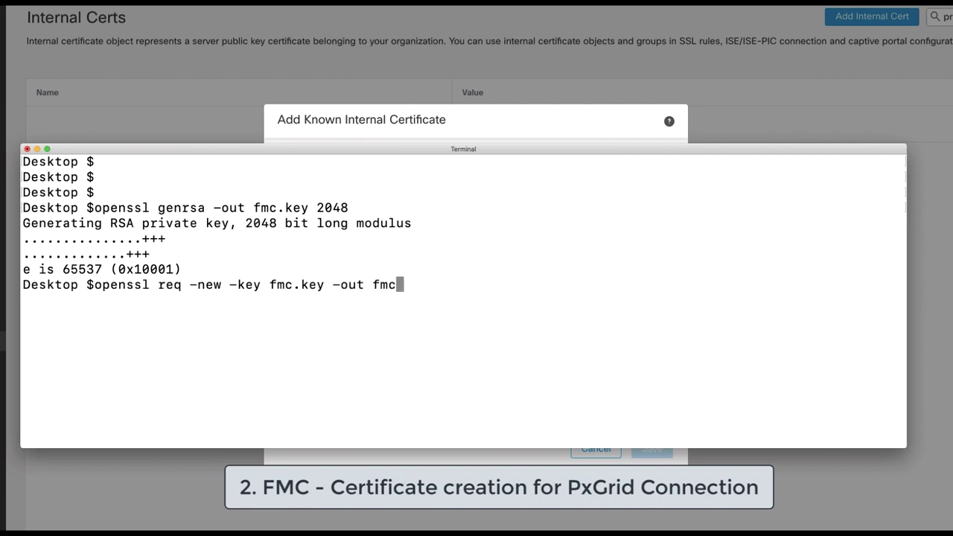
type(".csr")
Create fmc.csr with subject PL, Poland, Krakow, SBG, TME and common name fmc.production.demo.local
key("Return")
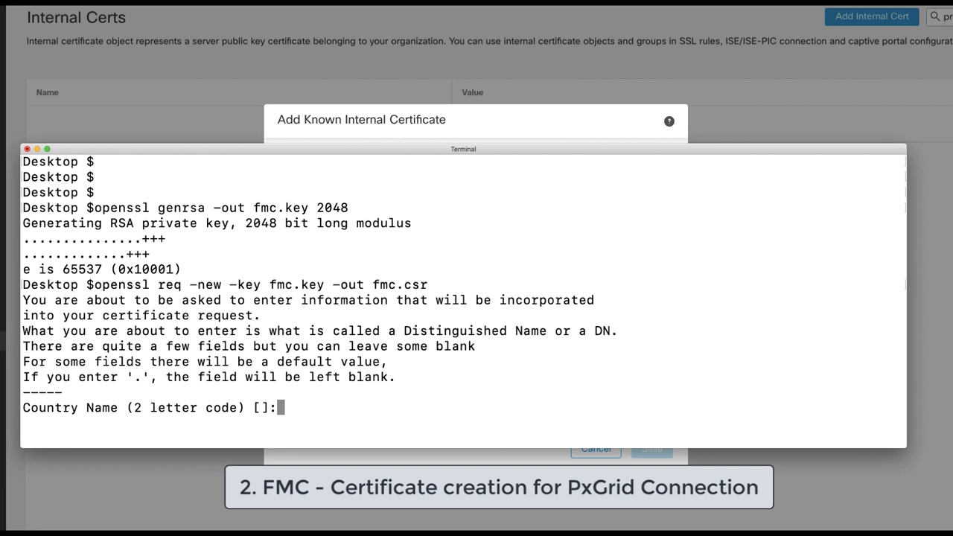
type("PL")
key("Return")
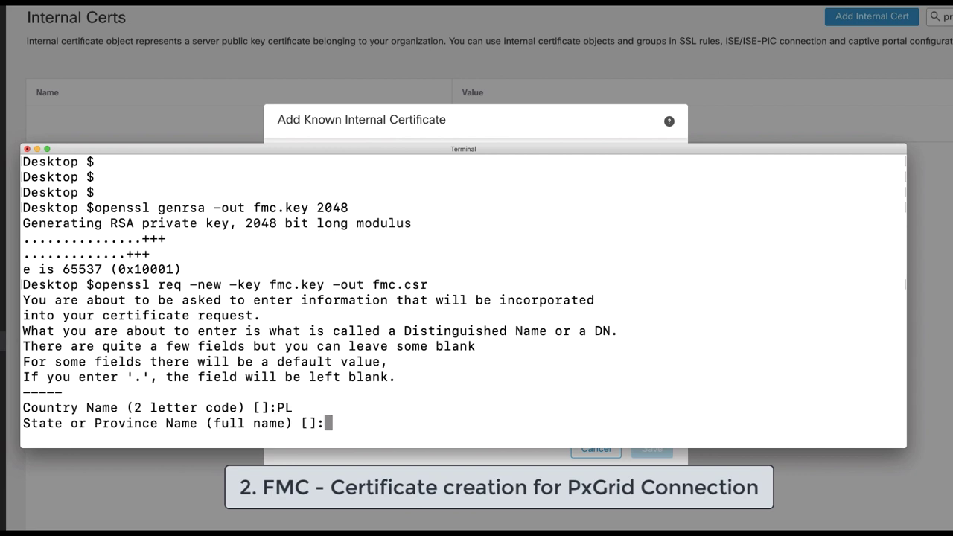
type("Poland")
key("Return")
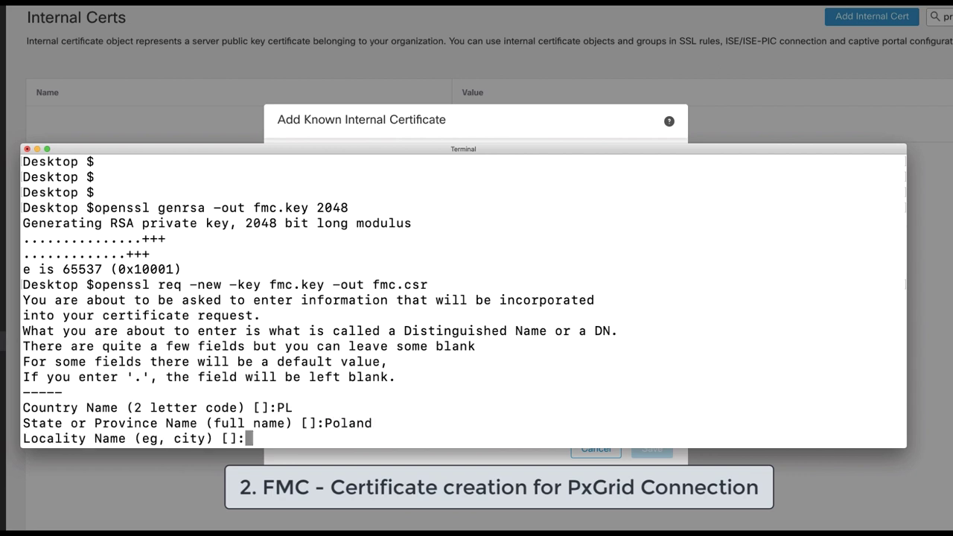
type("Krakow")
key("Return")
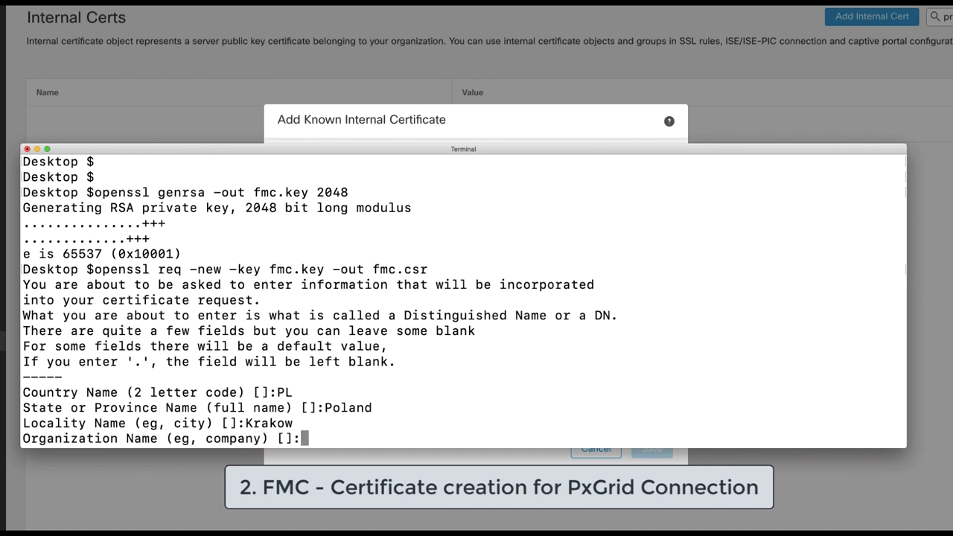
type("SBG")
key("Return")
type("TME")
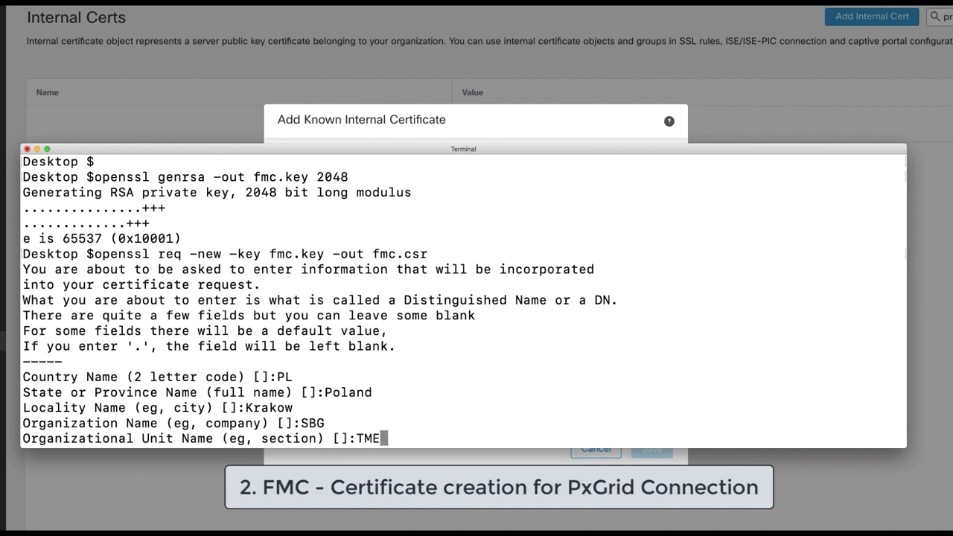
key("Return")
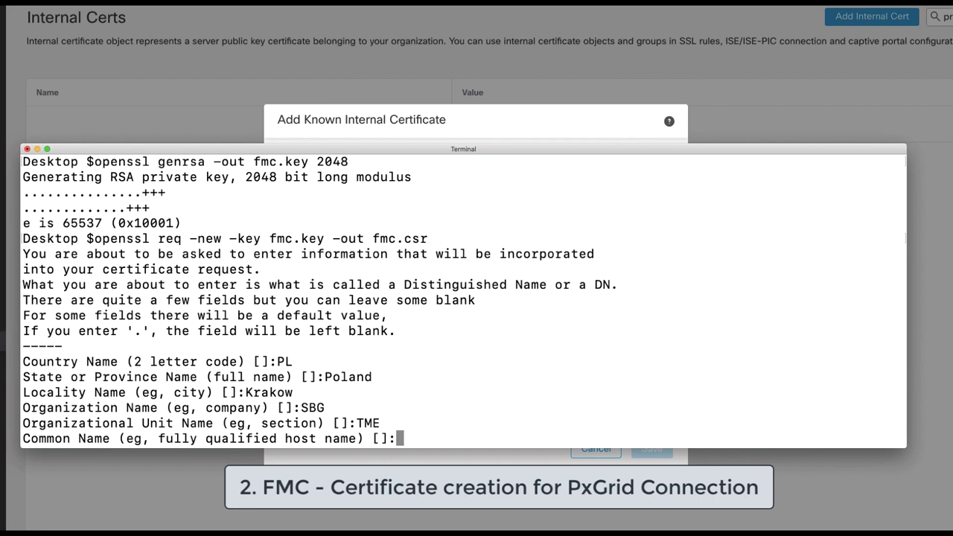
type("fmc.product")
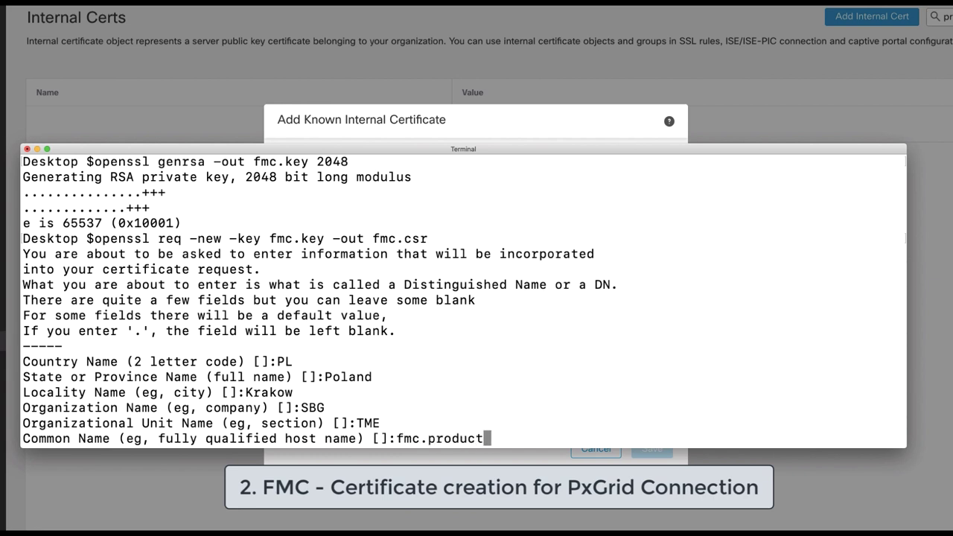
type("ion.demo.loca")
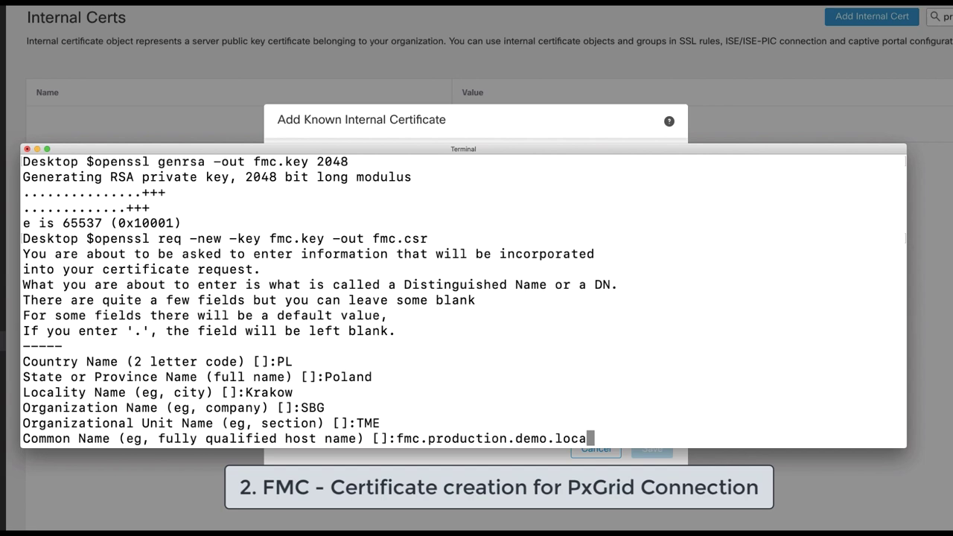
type("l")
key("Return")
key("Return")
key("Return")
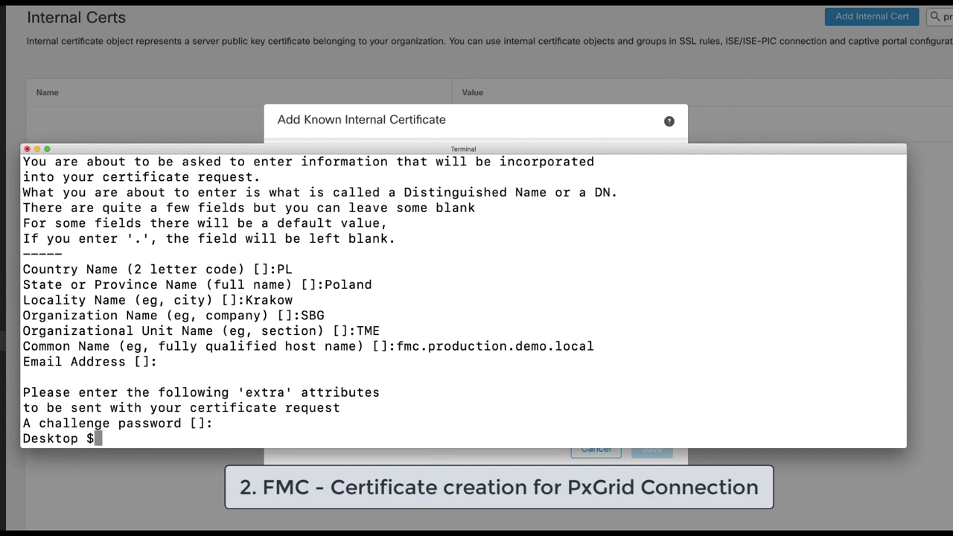
Print fmc.csr with cat and select the whole certificate request text
type("cat fmc.")
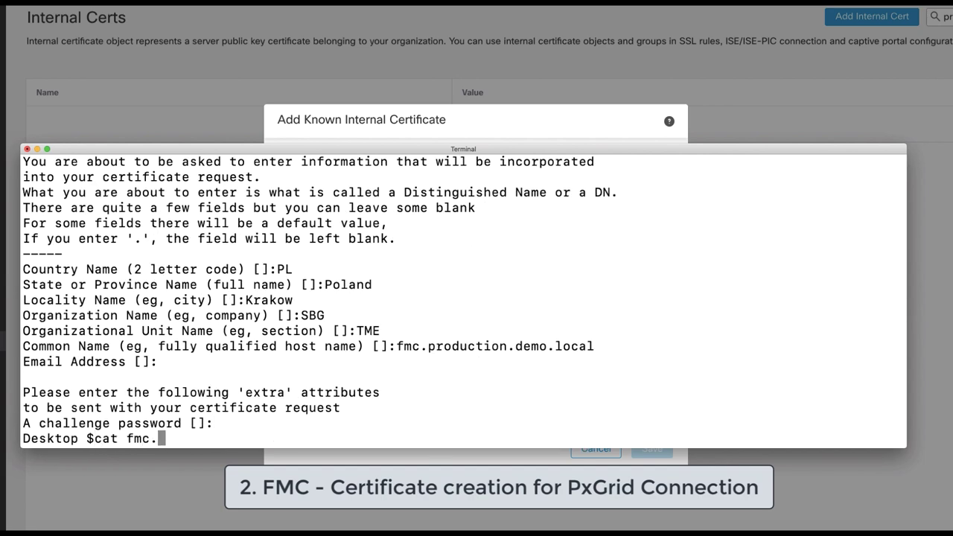
type("csr")
key("Return")
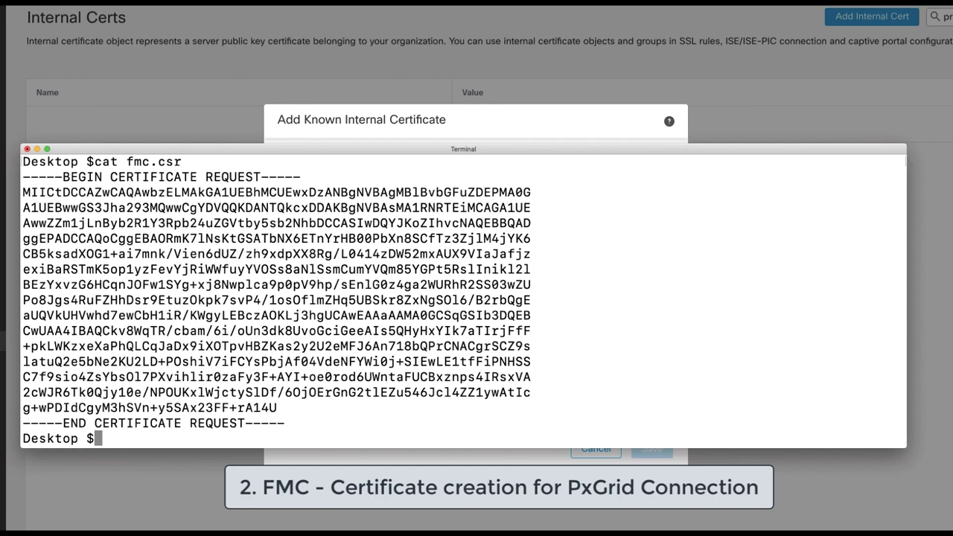
left_click_drag(285, 423, 15, 179)
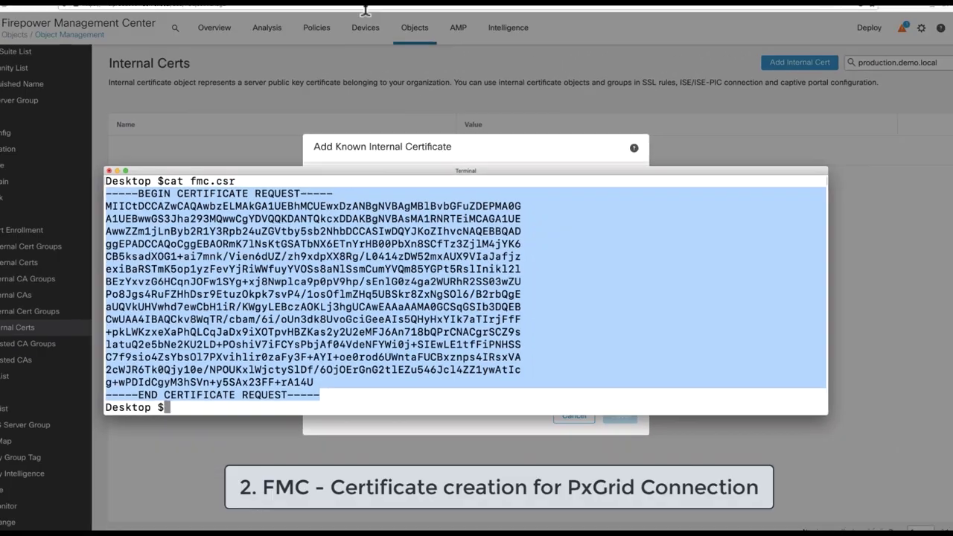
Return to Active Directory Certificate Services and open its Request a certificate page
key("super+Tab")
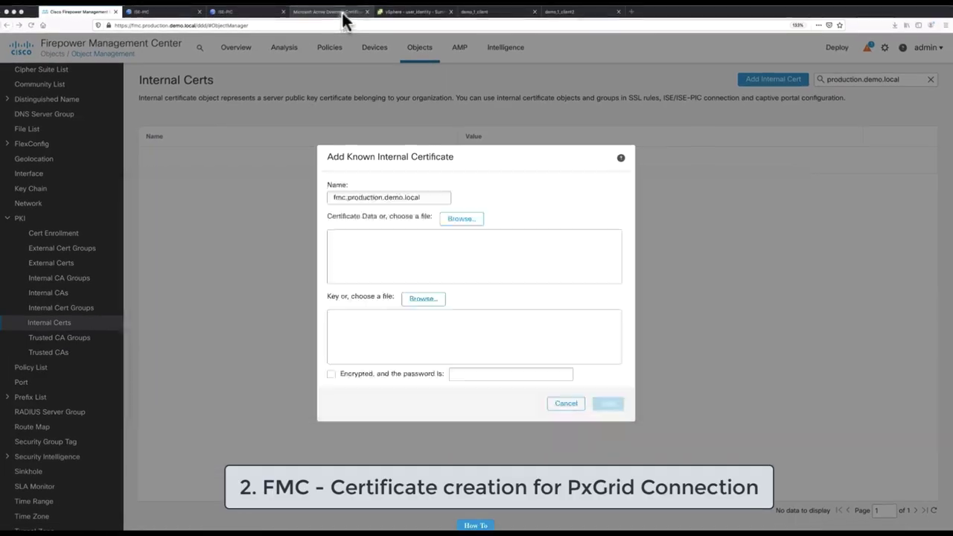
left_click(342, 13)
left_click_drag(226, 25, 283, 26)
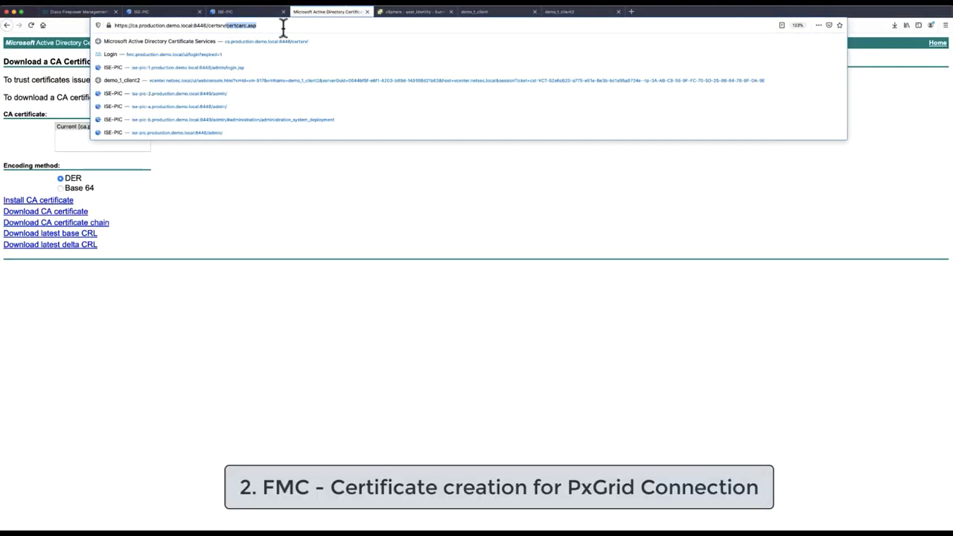
key("BackSpace")
key("Return")
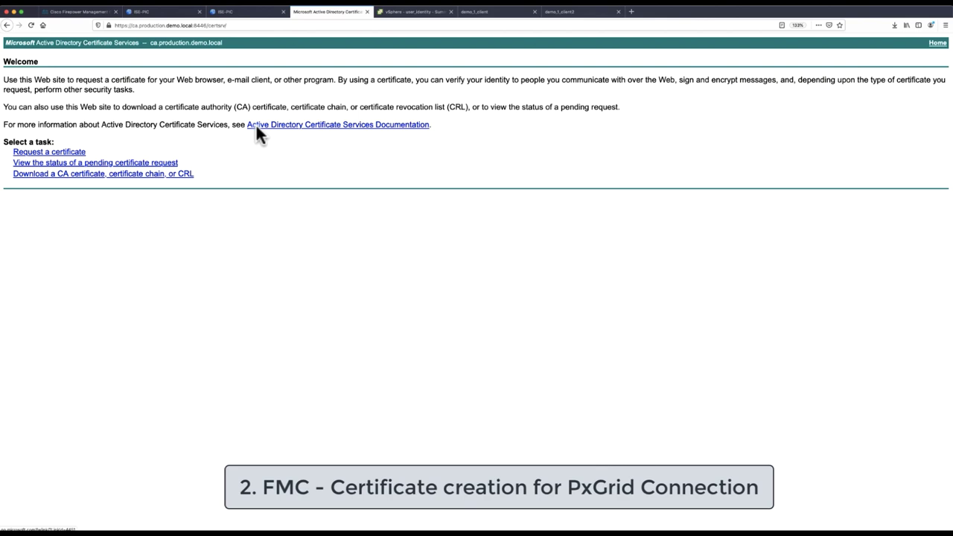
left_click(45, 152)
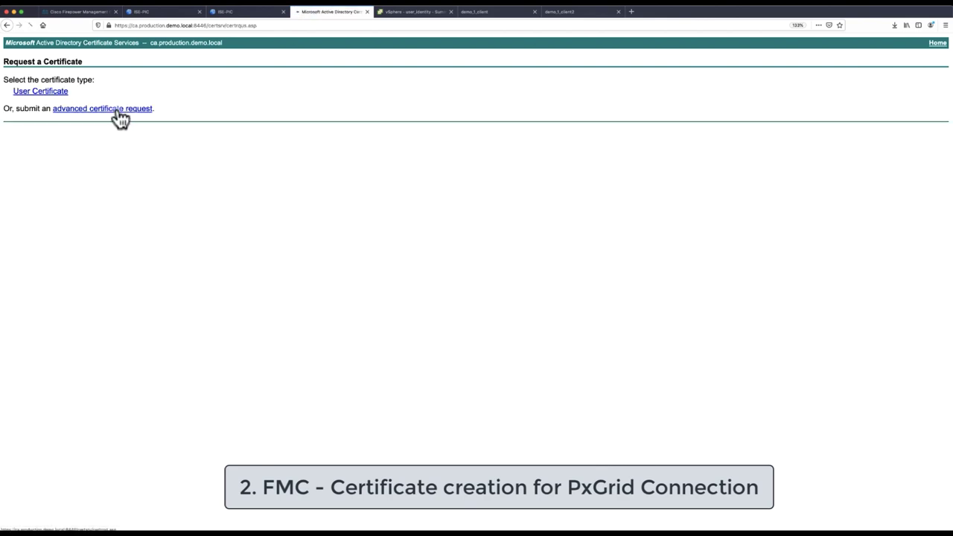
Paste the CSR into an advanced certificate request and choose the pxgrid template
left_click(116, 110)
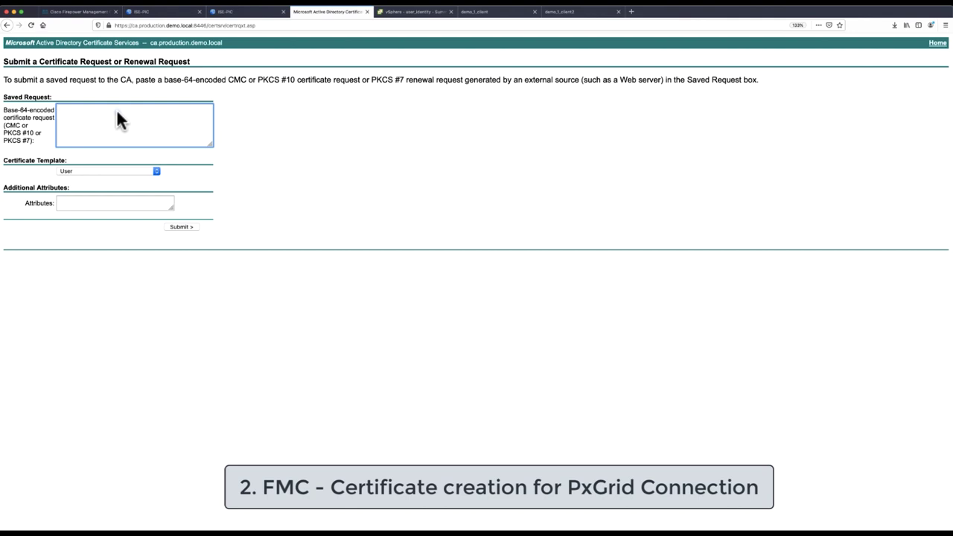
key("super+v")
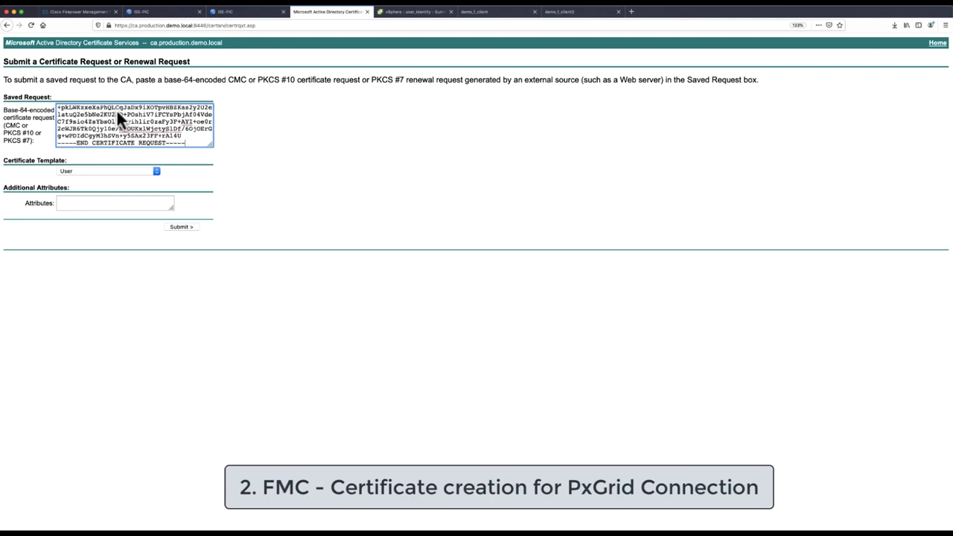
left_click(124, 171)
left_click(112, 172)
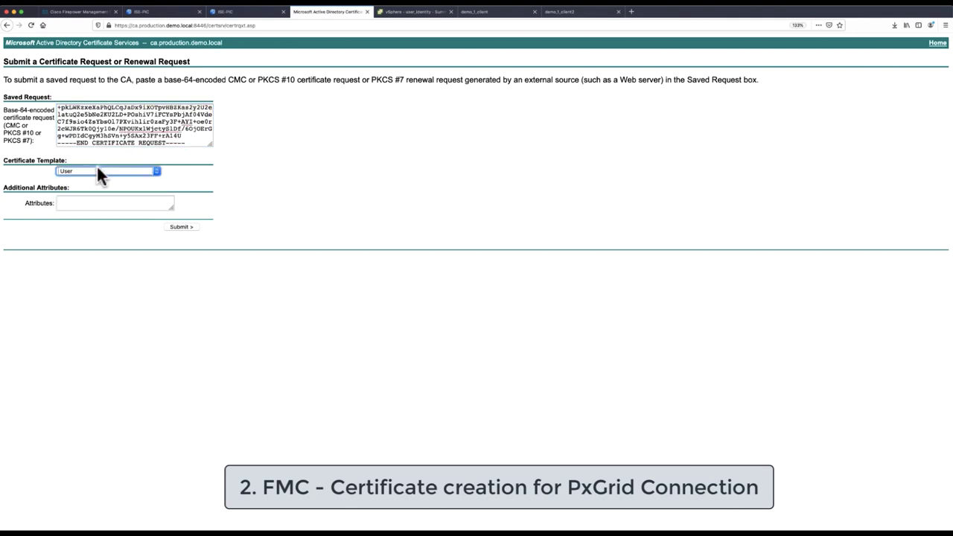
left_click(97, 170)
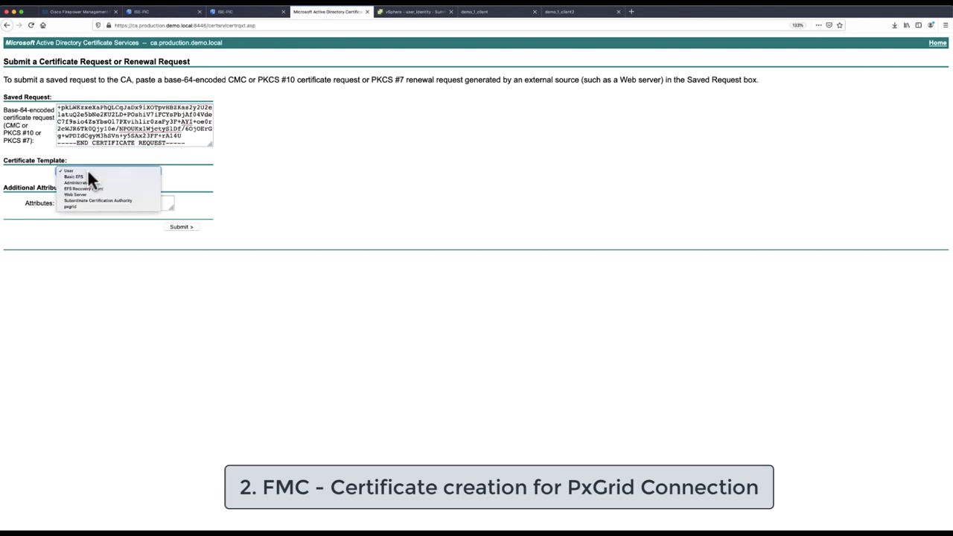
left_click(74, 206)
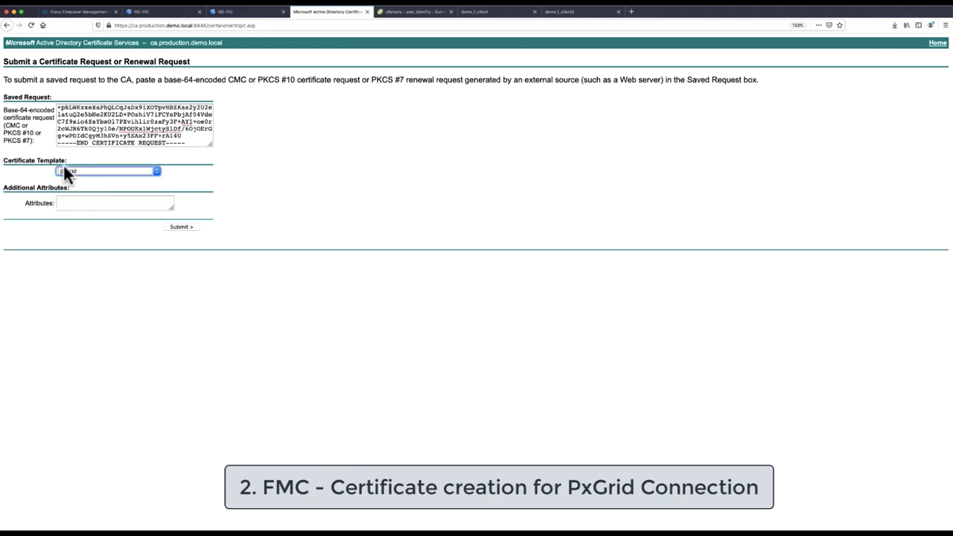
Submit the request and save the issued certificate to disk
left_click(188, 228)
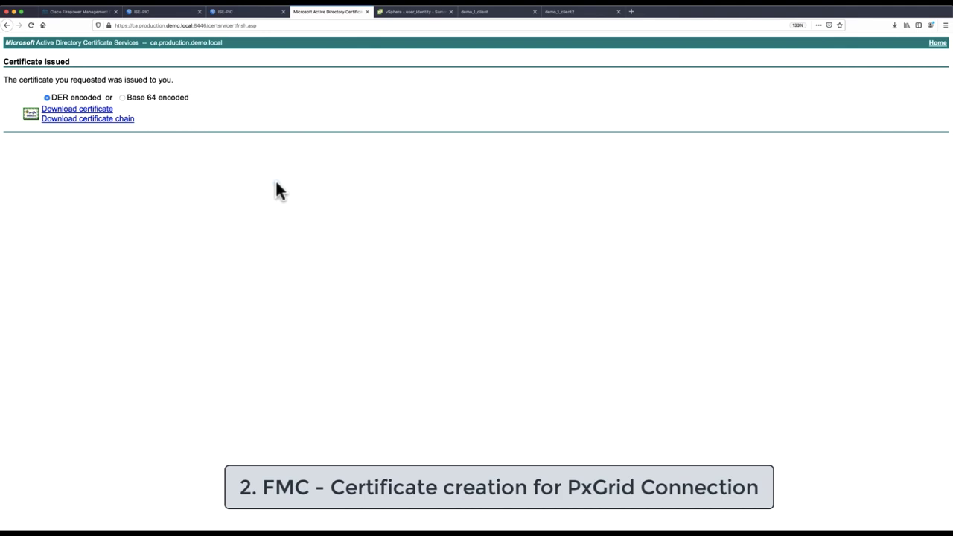
left_click(71, 111)
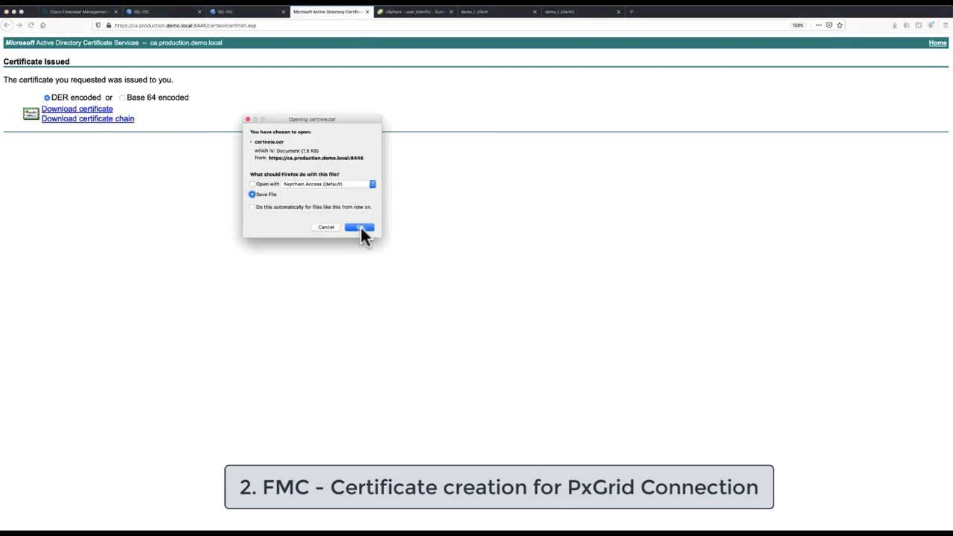
left_click(361, 227)
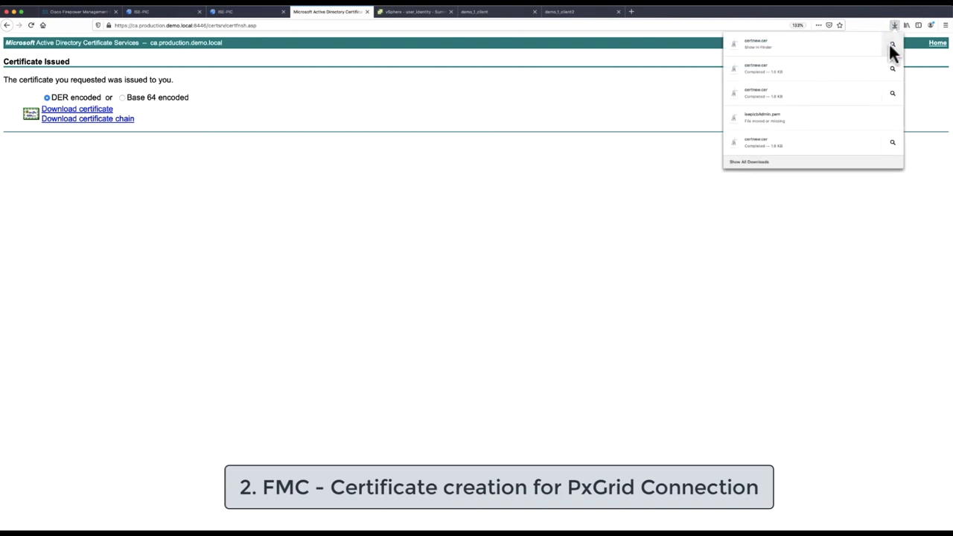
Rename the downloaded certificate to fmc.production.demo.local.cer
left_click(889, 43)
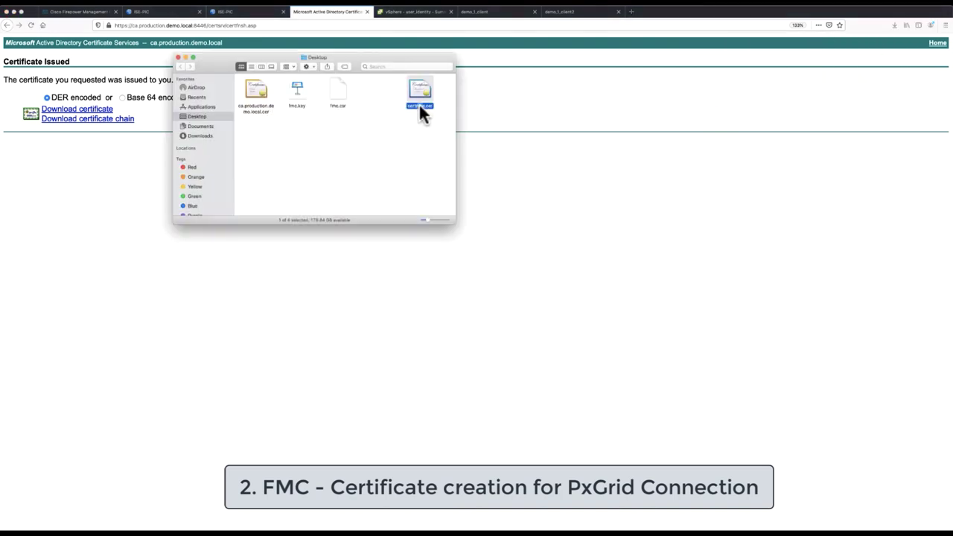
key("Return")
type("fmc")
type(".production.demo")
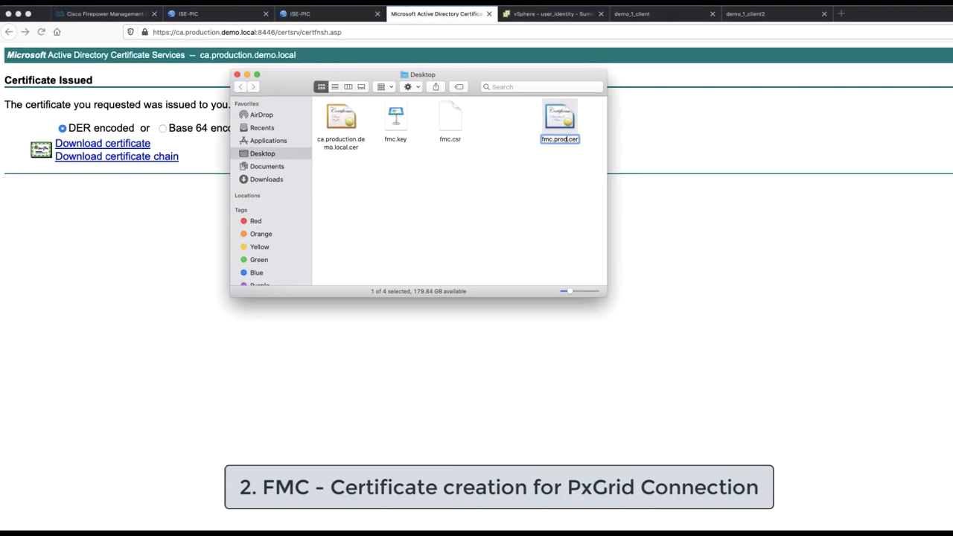
type(".local")
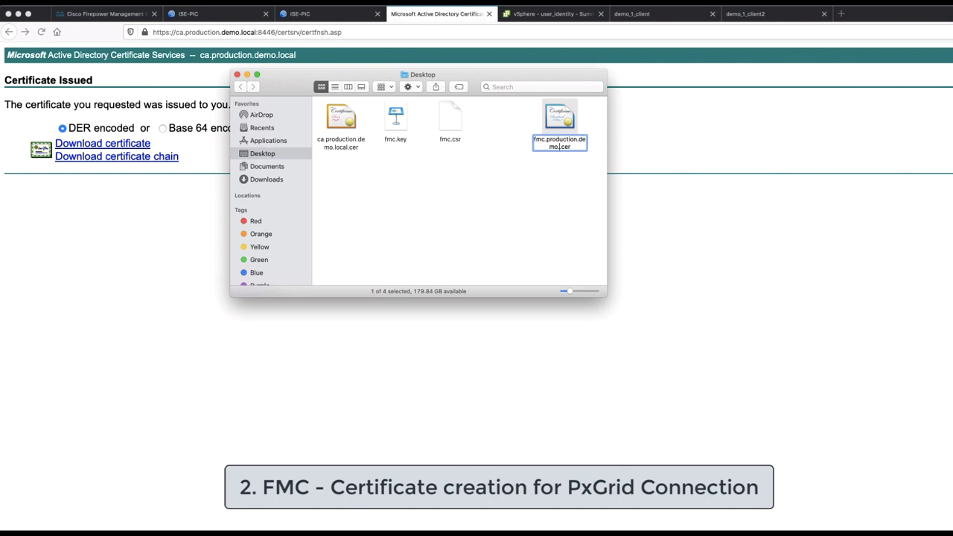
key("Return")
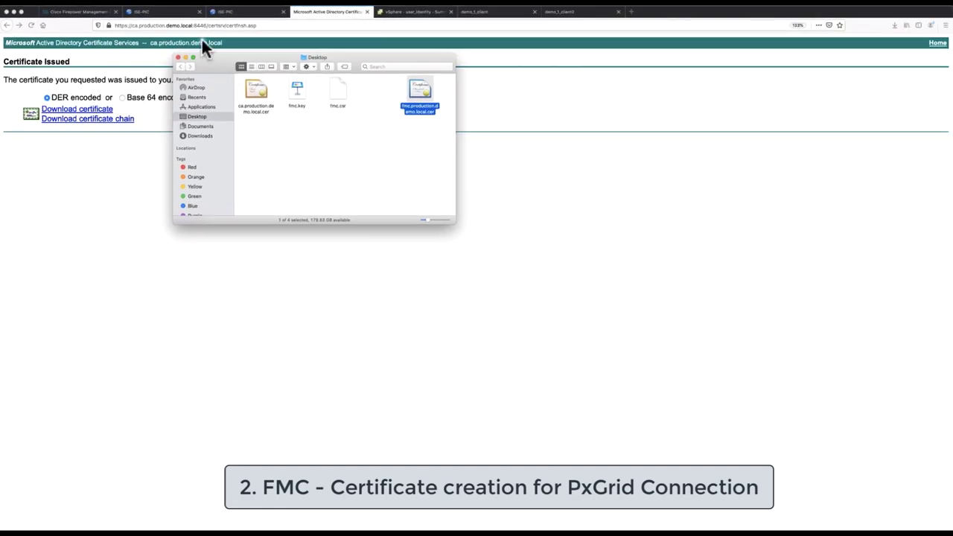
Import fmc.production.demo.local.cer with the fmc.key private key as a new internal certificate
left_click(81, 14)
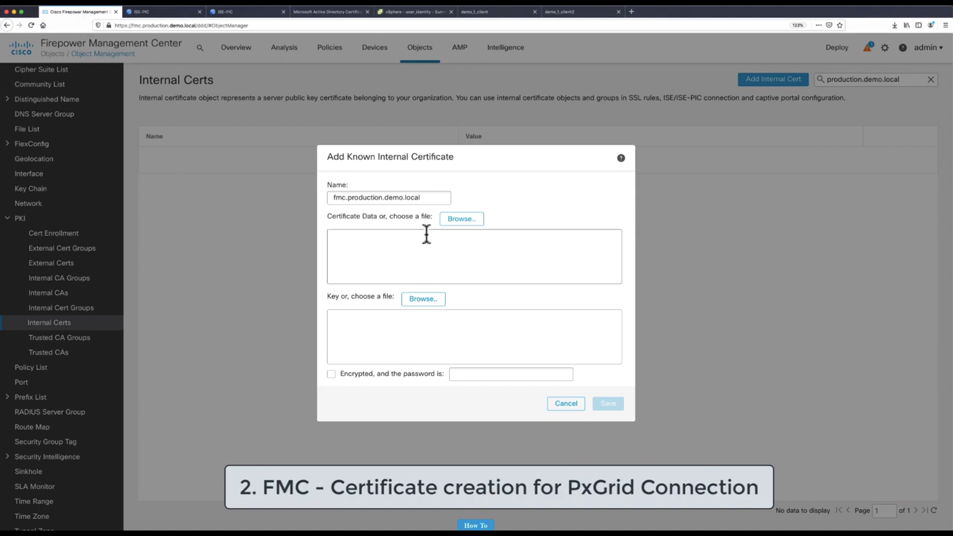
left_click(461, 220)
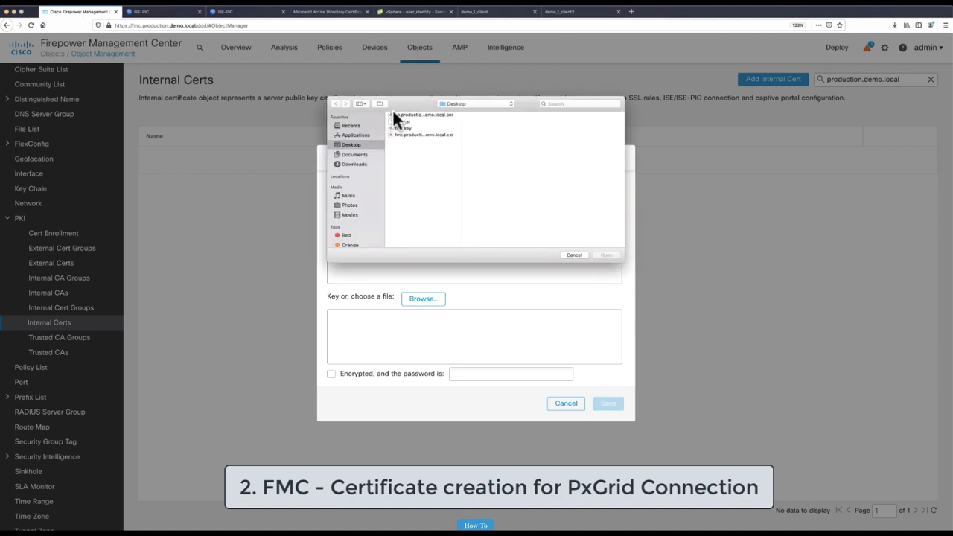
left_click(415, 135)
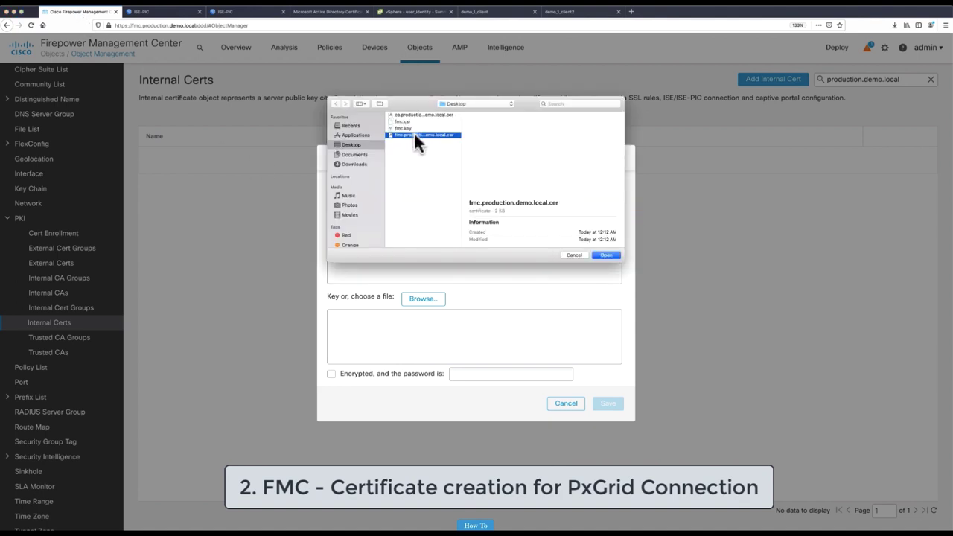
left_click(606, 256)
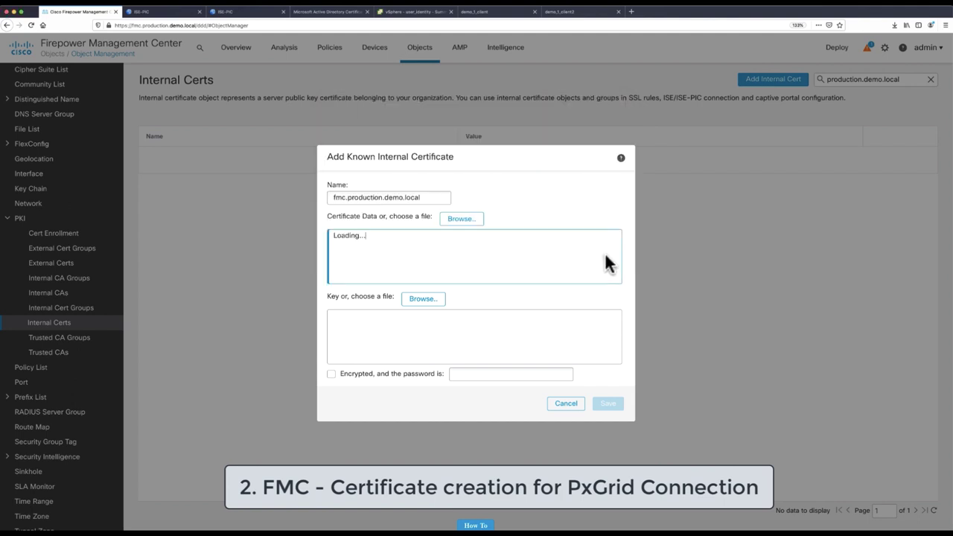
left_click(417, 305)
left_click(408, 129)
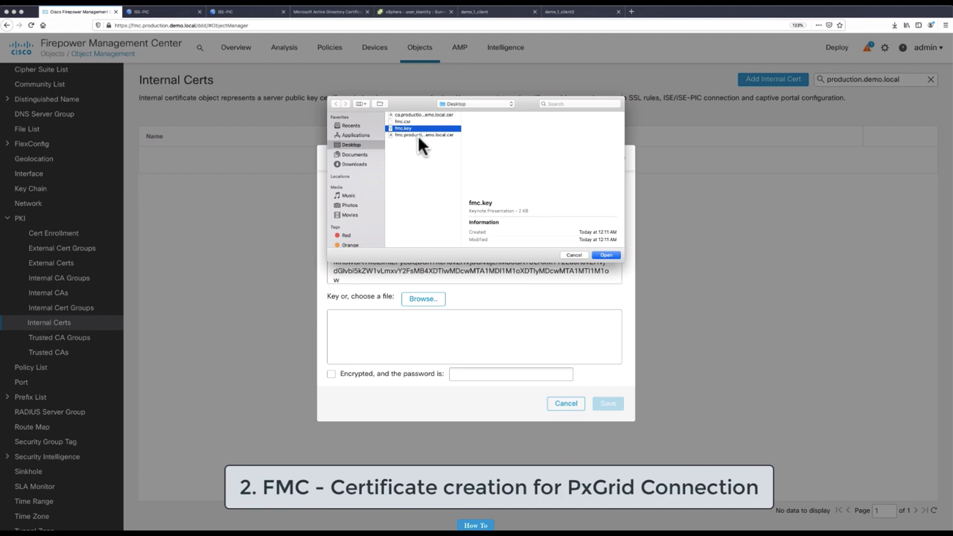
left_click(598, 255)
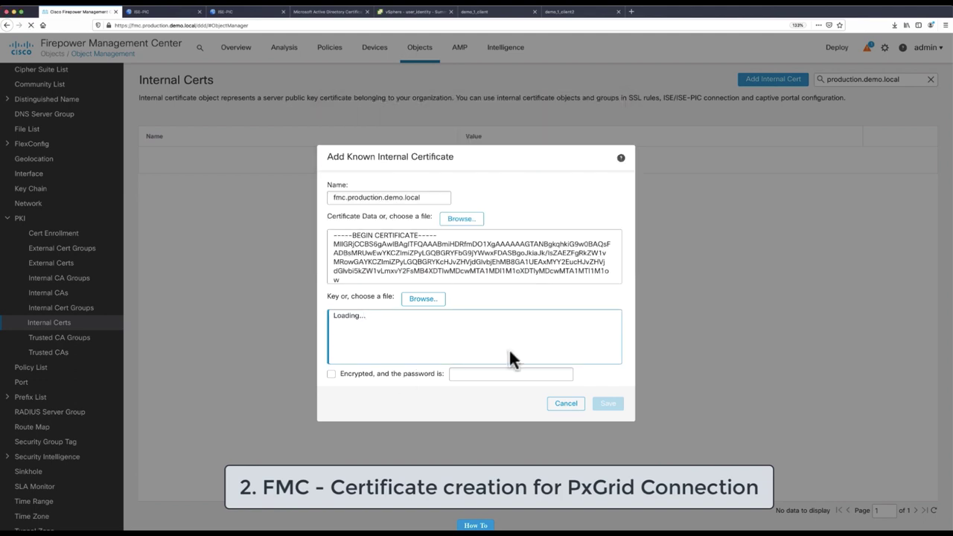
left_click(603, 404)
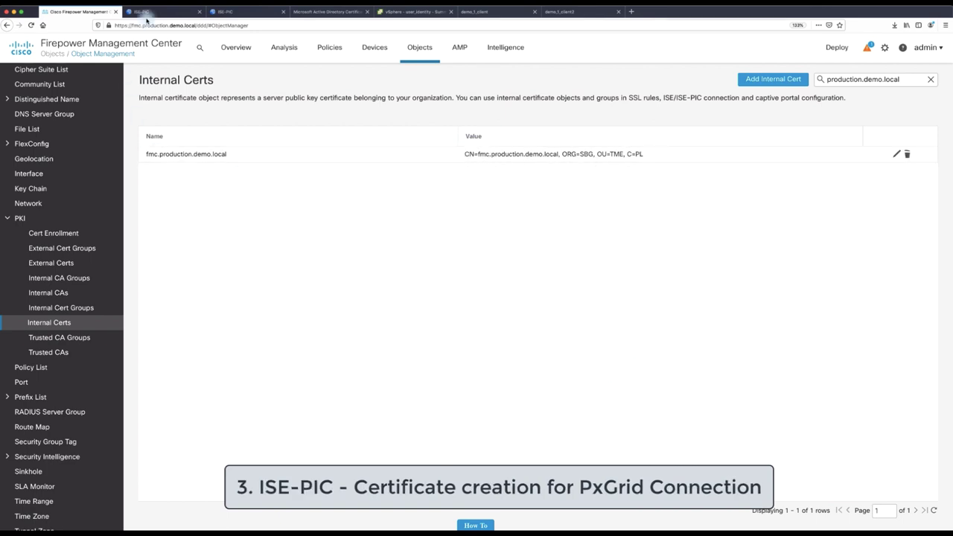
Filter ISE-PIC Trusted Certificates by Issued To 'production' and select the ca.production.demo.local CA
left_click(149, 12)
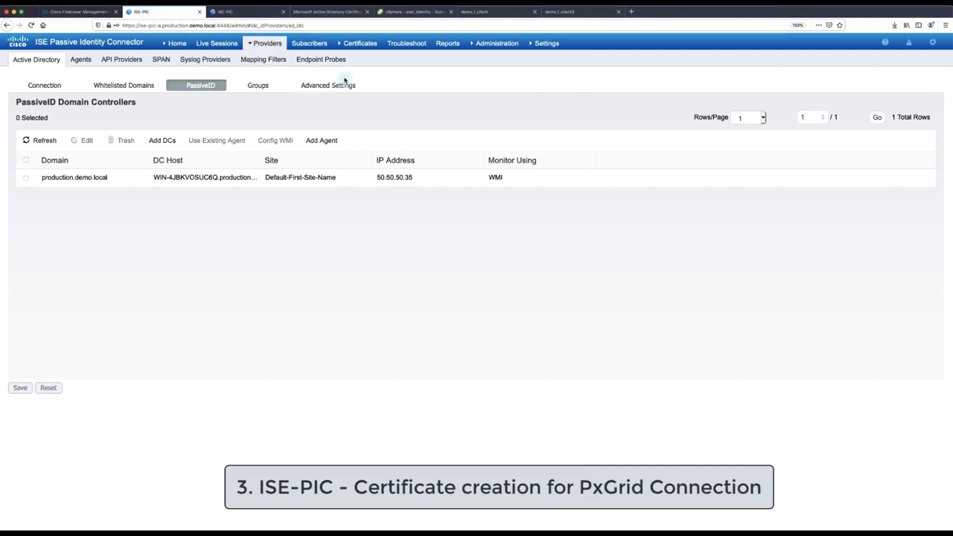
mouse_move(366, 45)
left_click(376, 81)
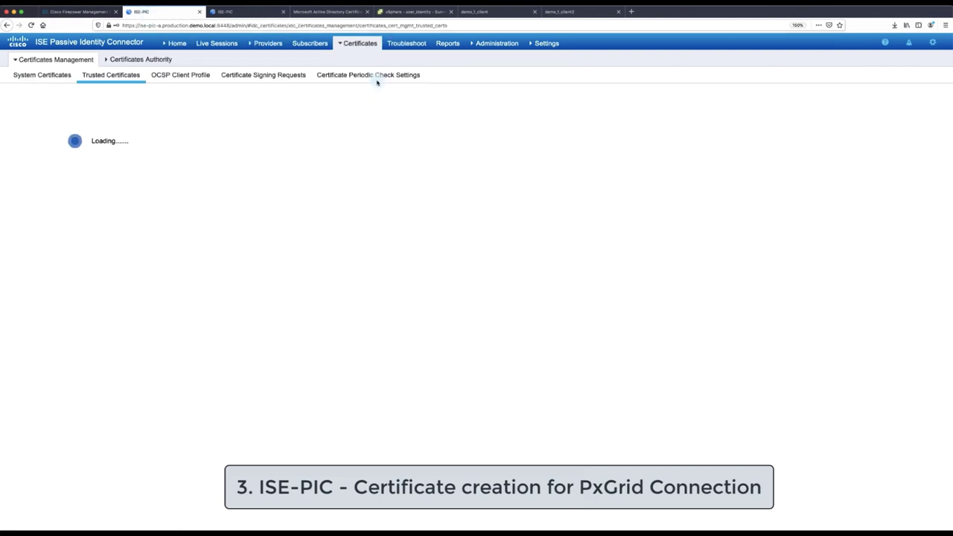
left_click(931, 128)
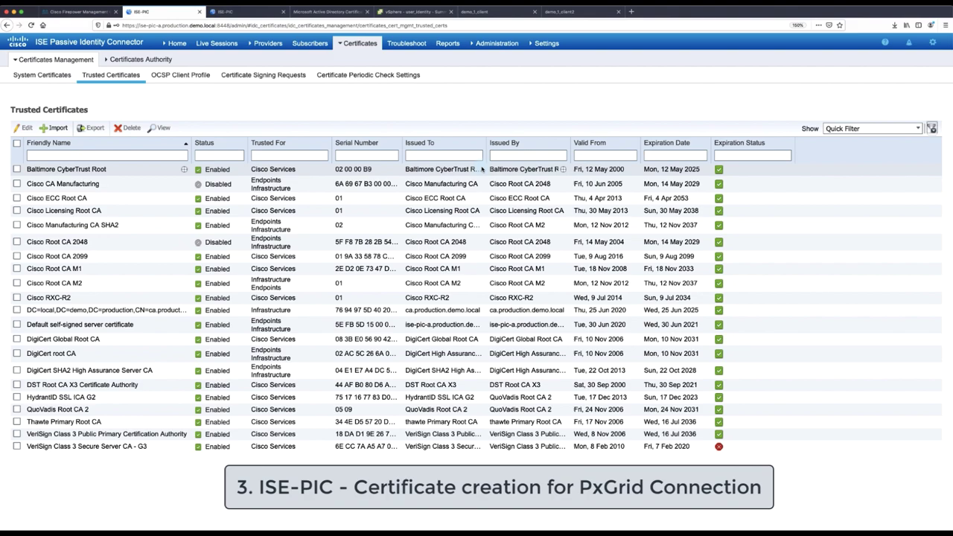
left_click(445, 155)
type("production")
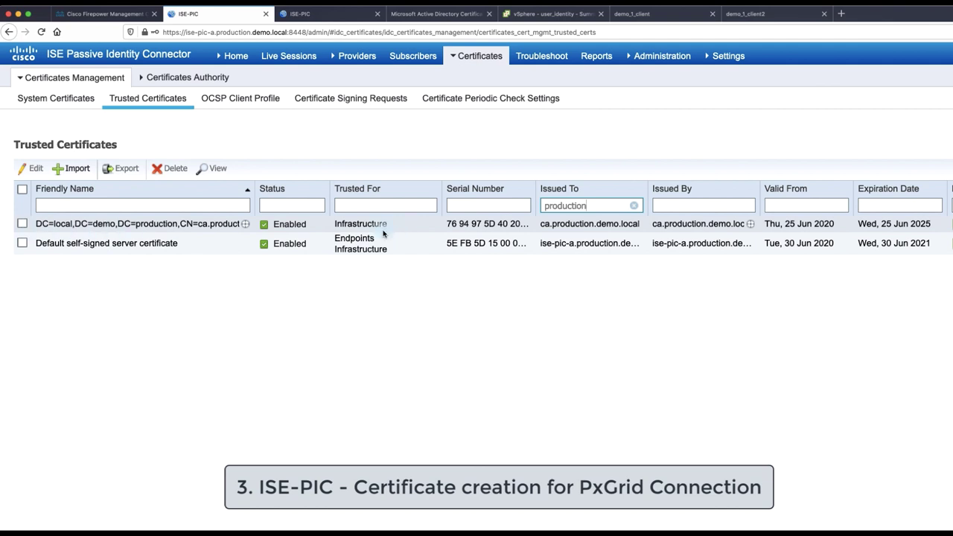
left_click(22, 224)
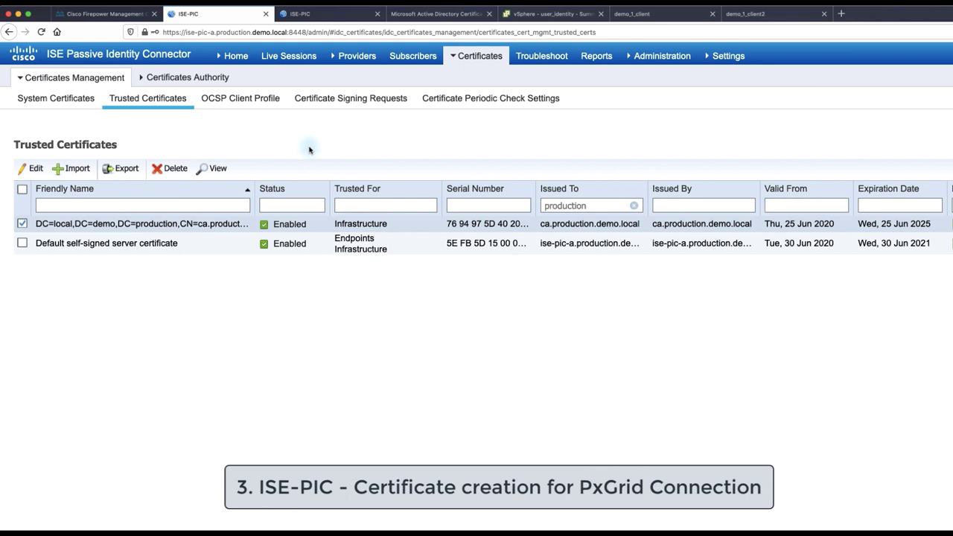
Start a new certificate signing request with usage set to pxGrid
left_click(339, 101)
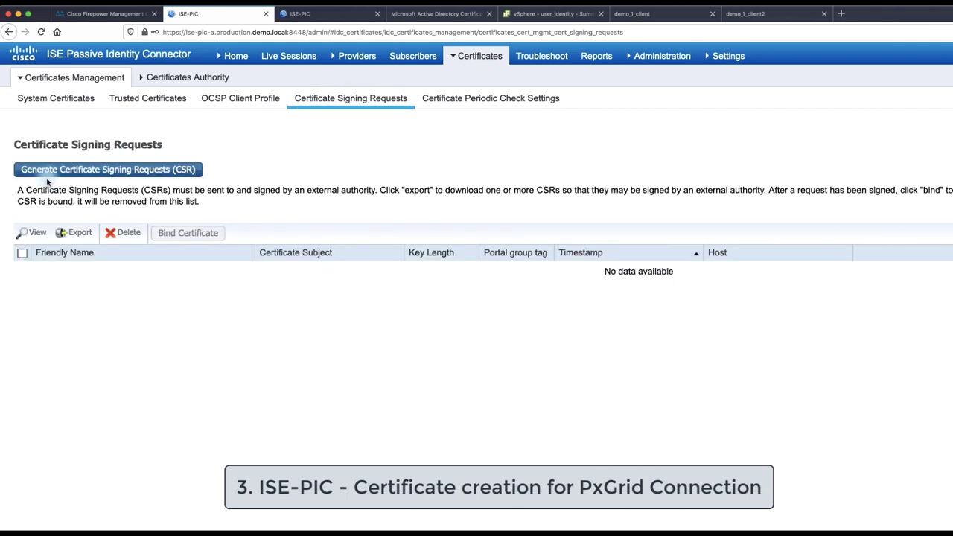
left_click(51, 171)
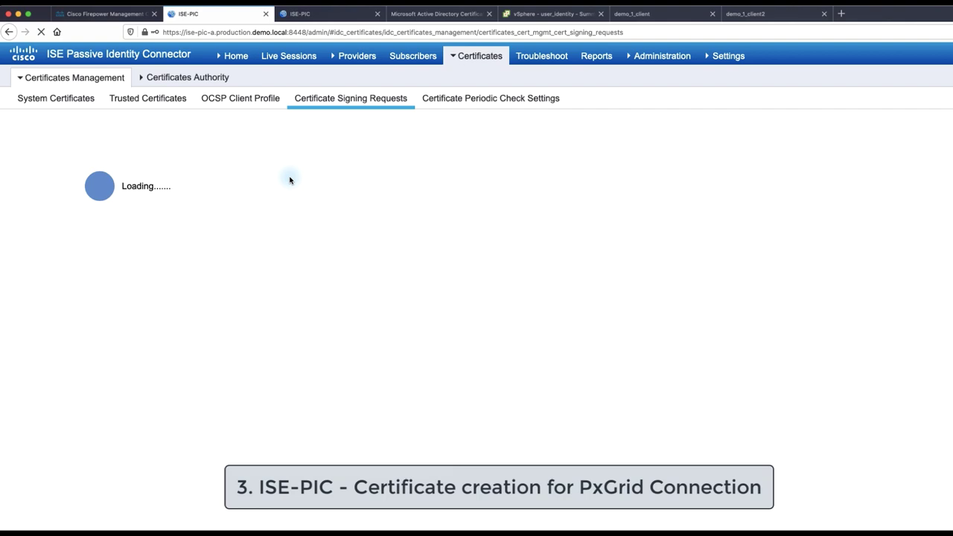
scroll(339, 247, "down", 5)
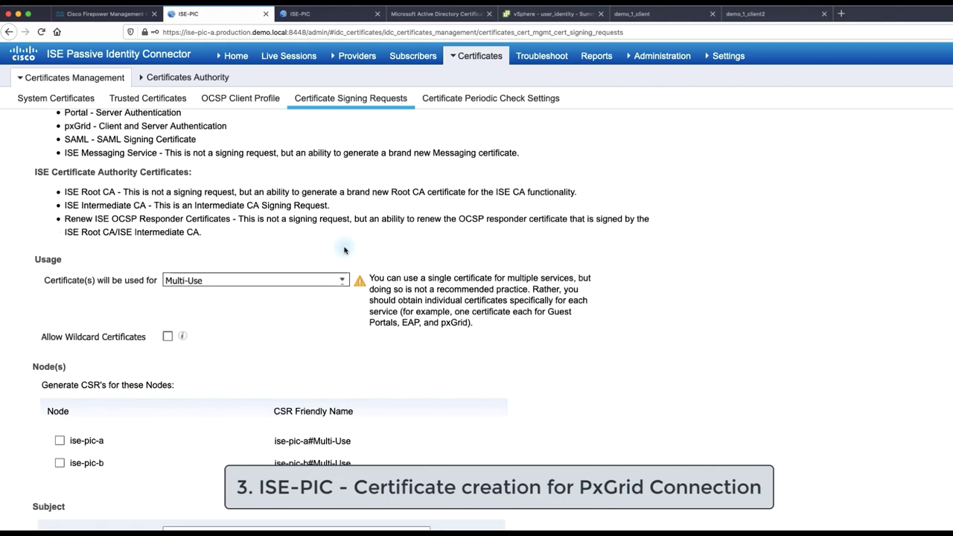
scroll(345, 250, "down", 2)
left_click(342, 155)
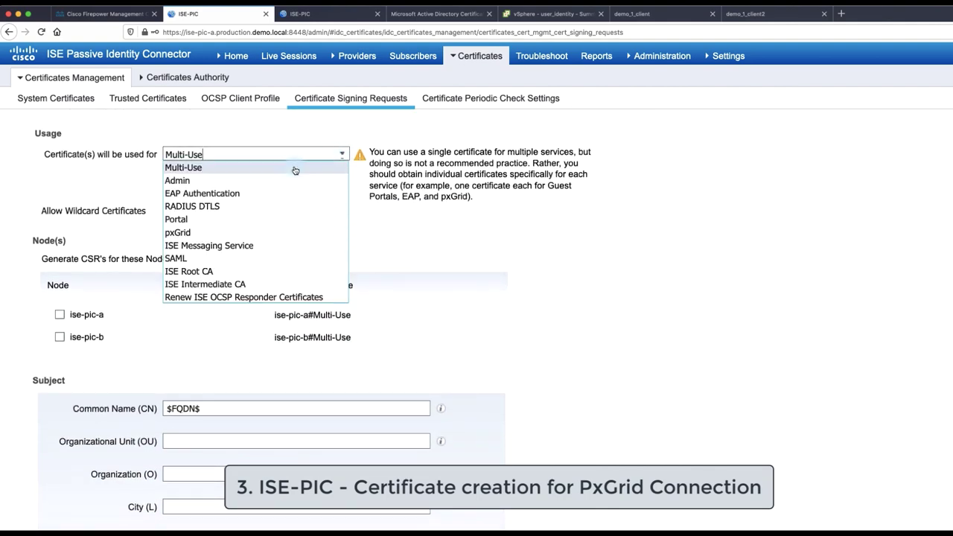
left_click(186, 235)
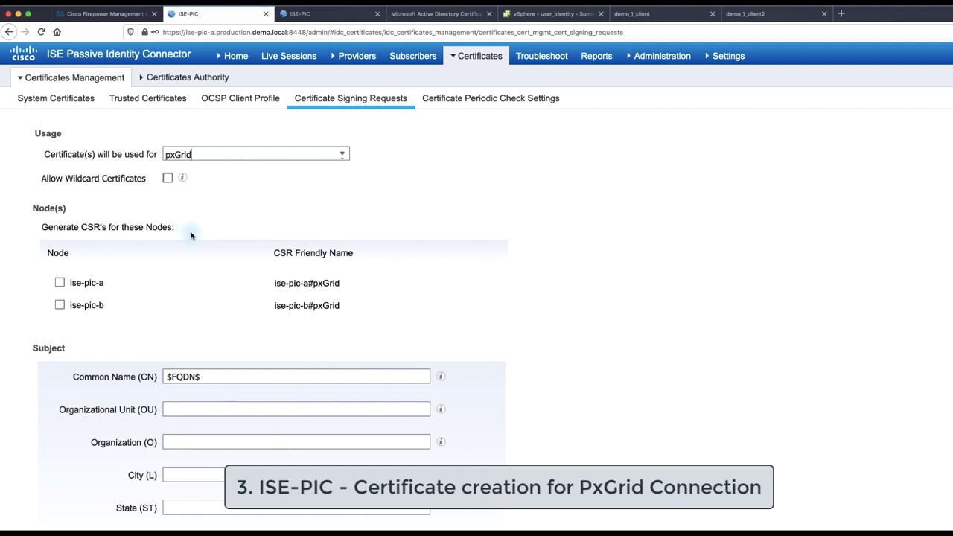
scroll(190, 235, "down", 1)
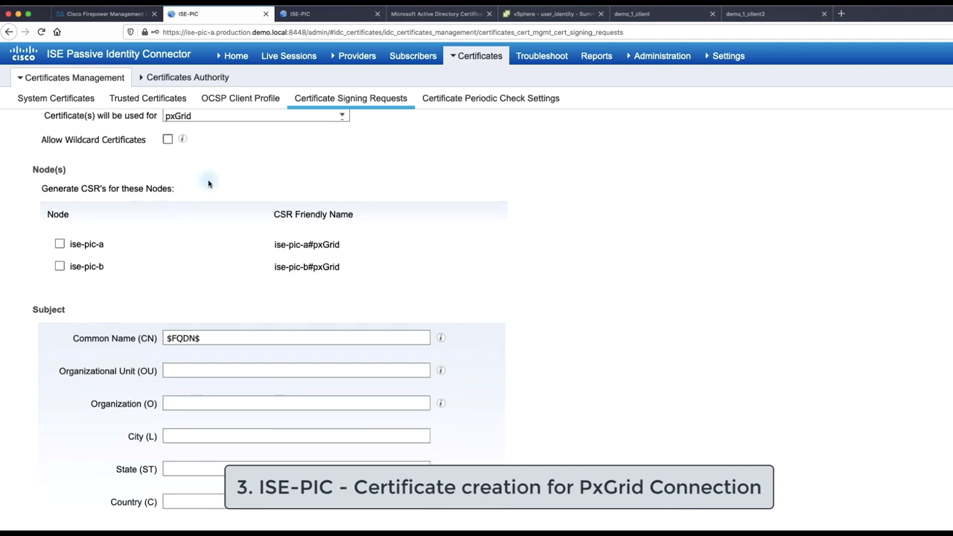
scroll(208, 184, "up", 1)
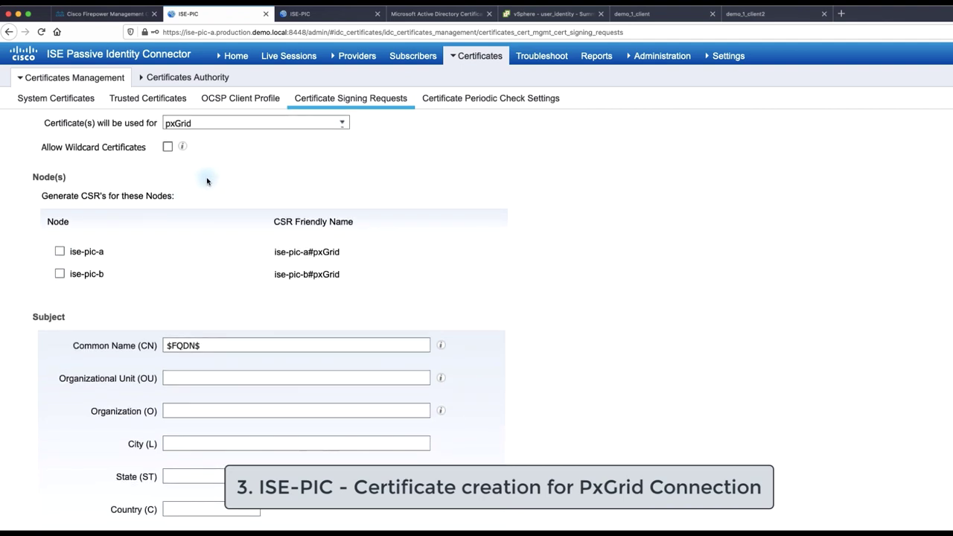
Allow wildcards and set subject *.production.demo.local, SBG, Technical Marketing Engineering, Krakow, Poland, PL
left_click(167, 147)
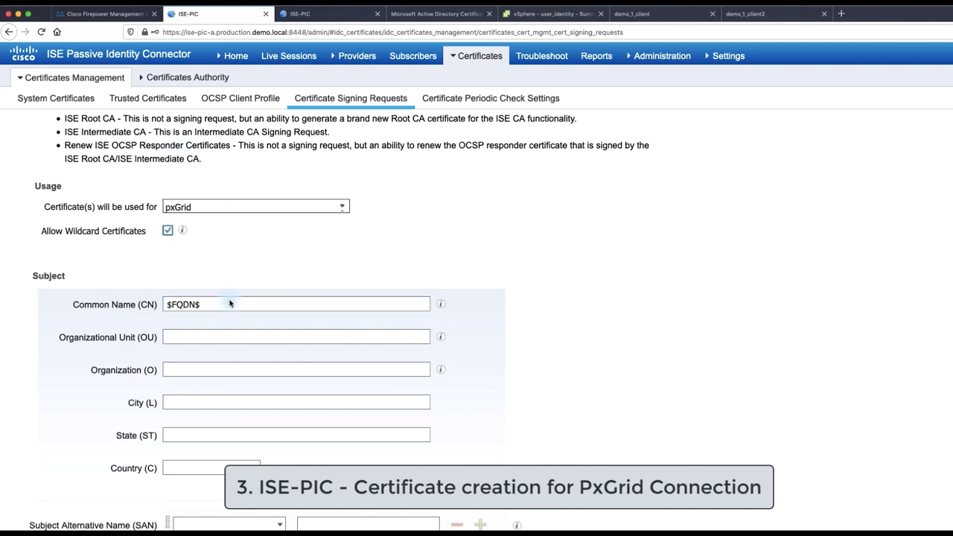
left_click_drag(230, 304, 128, 296)
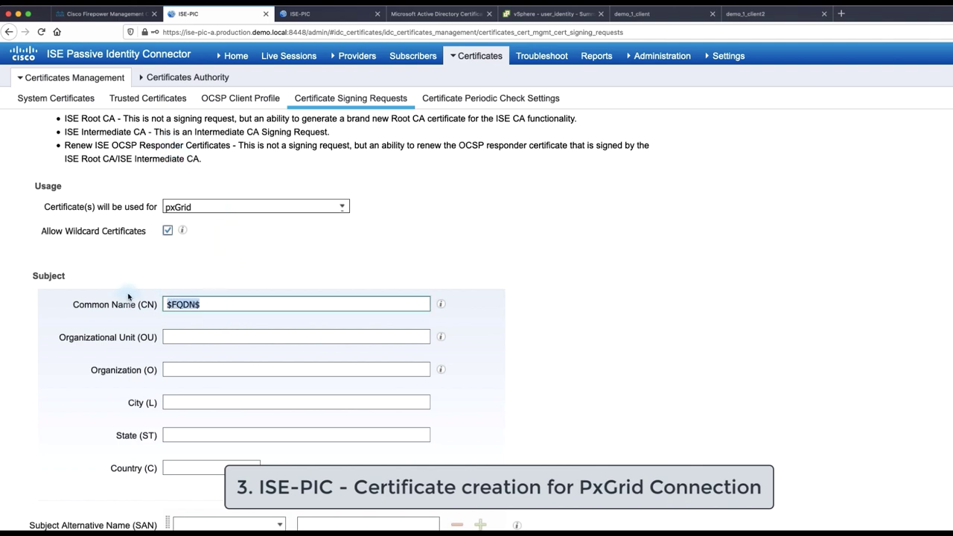
type("*.production.demo.local")
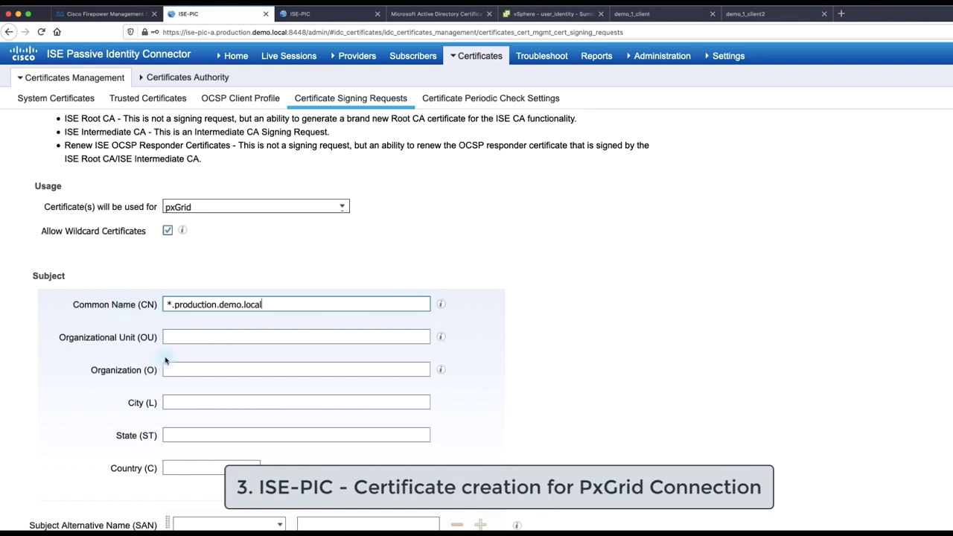
left_click(169, 336)
type("SBG")
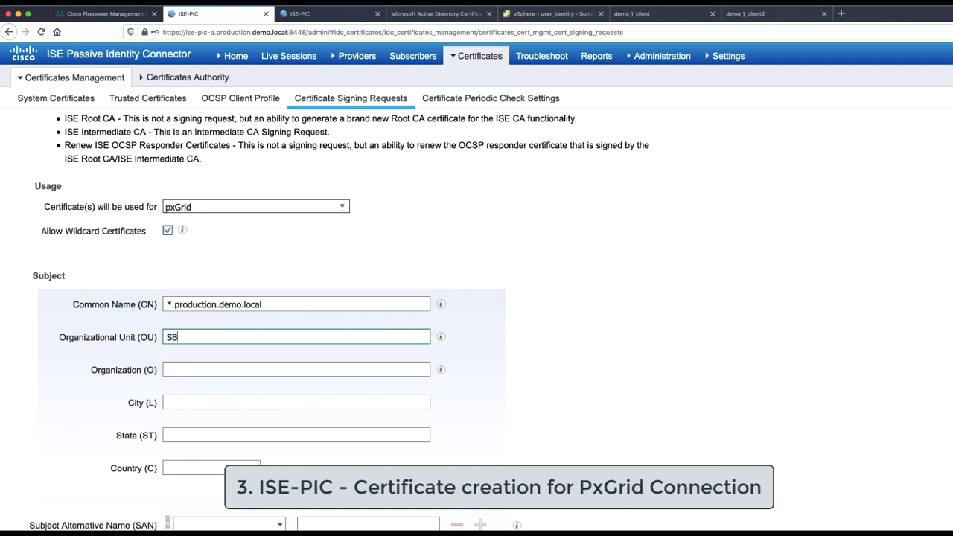
key("Tab")
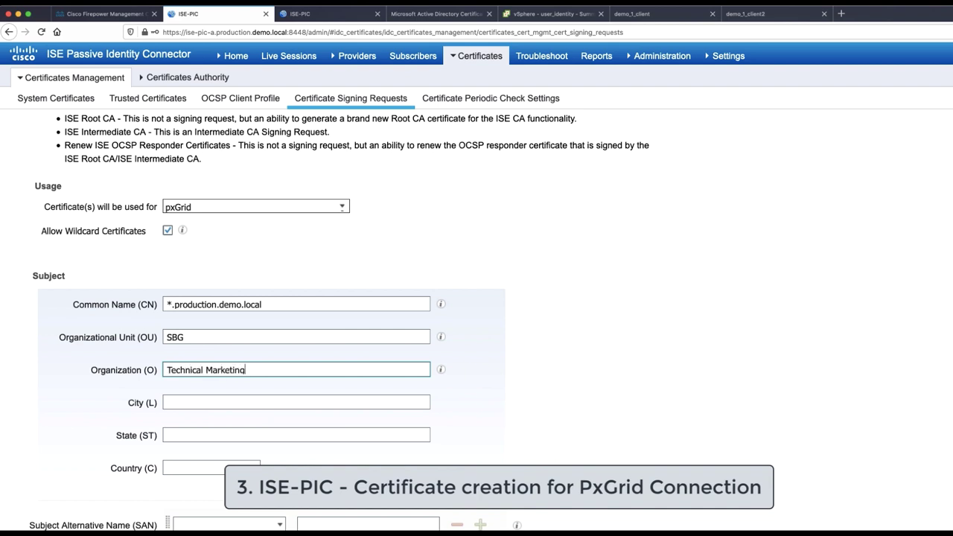
left_click(168, 402)
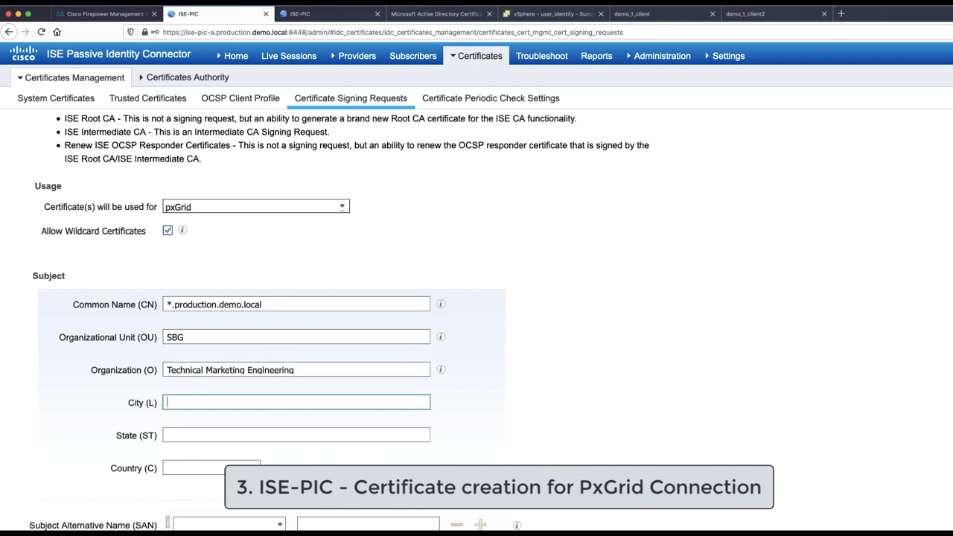
left_click(168, 435)
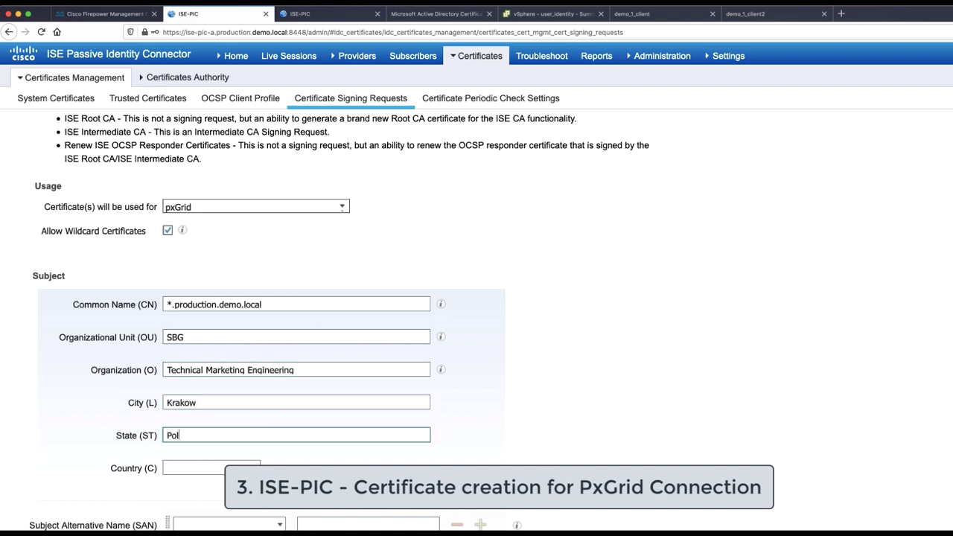
left_click(168, 468)
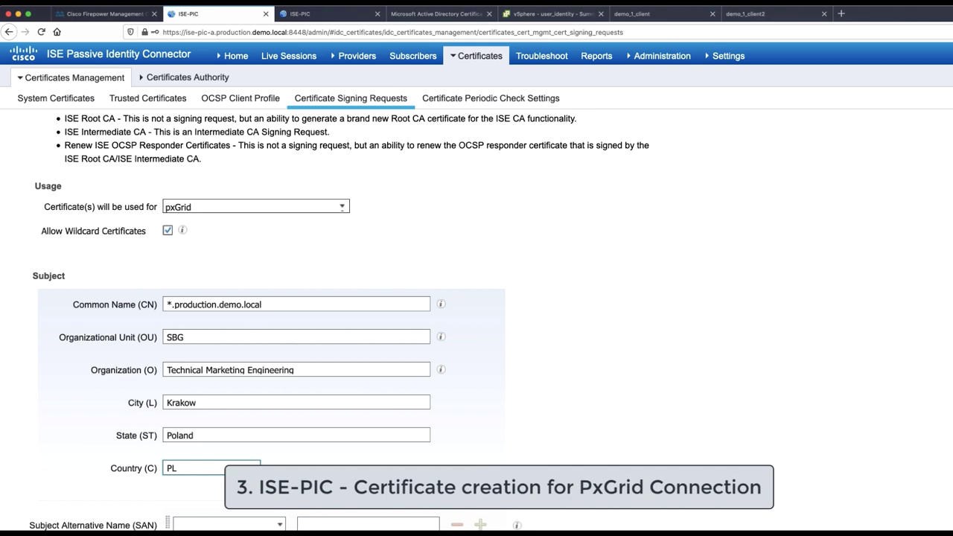
key("Tab")
Add ise-pic-a.production.demo.local as the first DNS Name subject alternative name
left_click(277, 525)
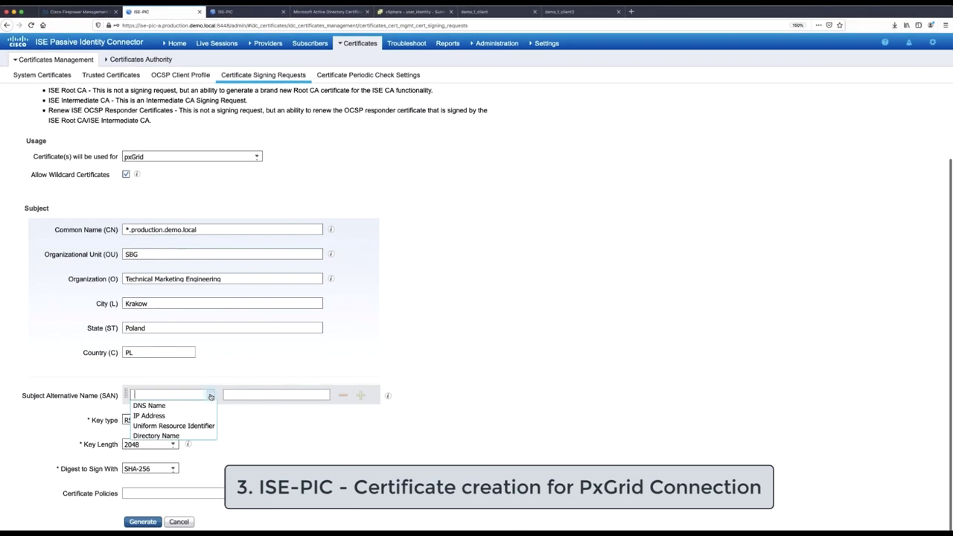
left_click(204, 406)
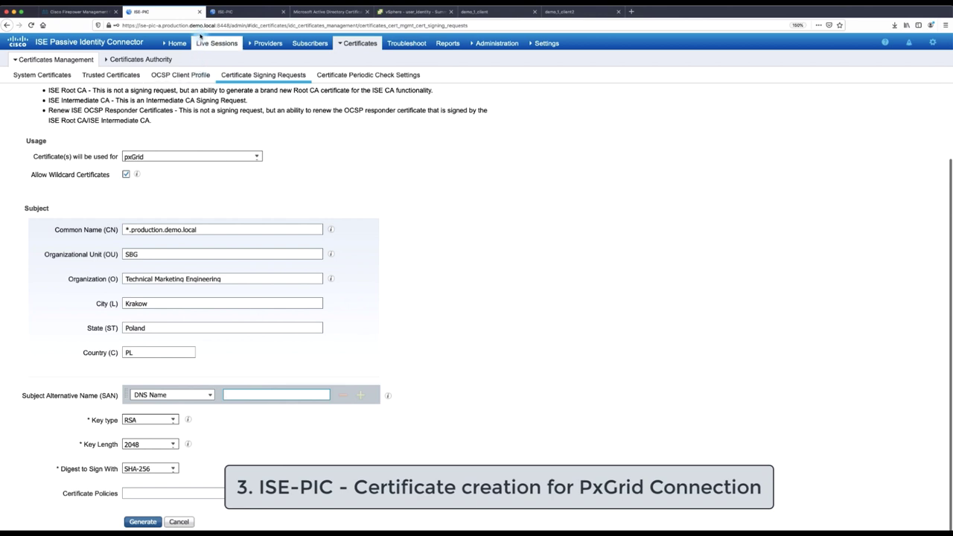
left_click_drag(216, 25, 138, 25)
key("ctrl+c")
left_click(440, 296)
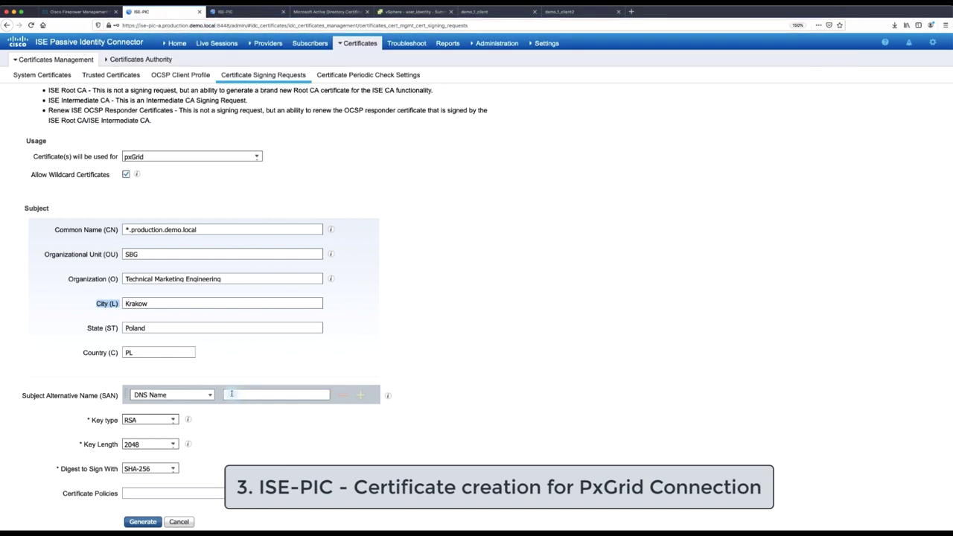
left_click(237, 395)
key("ctrl+v")
Add a second DNS Name alternative name, ise-pic-b.production.demo.local
left_click(360, 394)
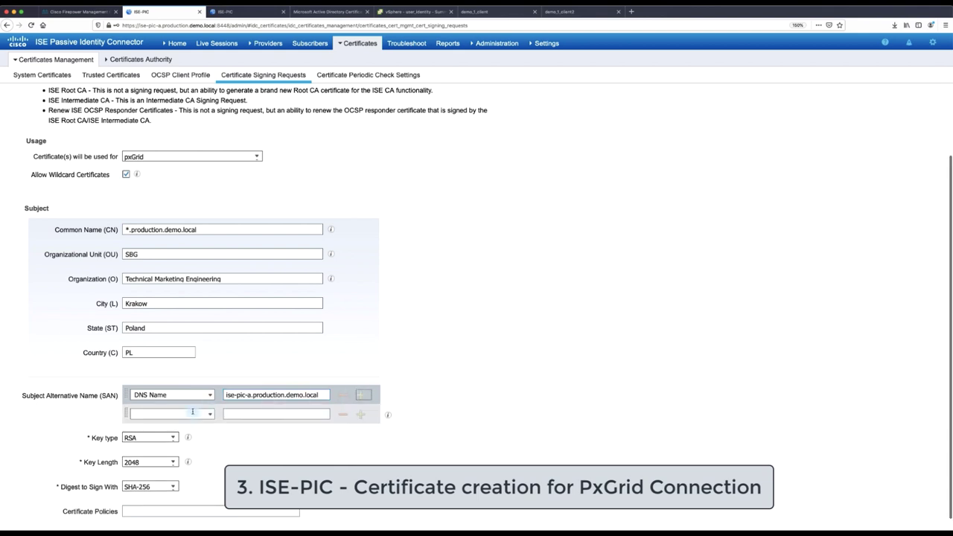
left_click(209, 414)
left_click(150, 425)
left_click(276, 414)
key("ctrl+v")
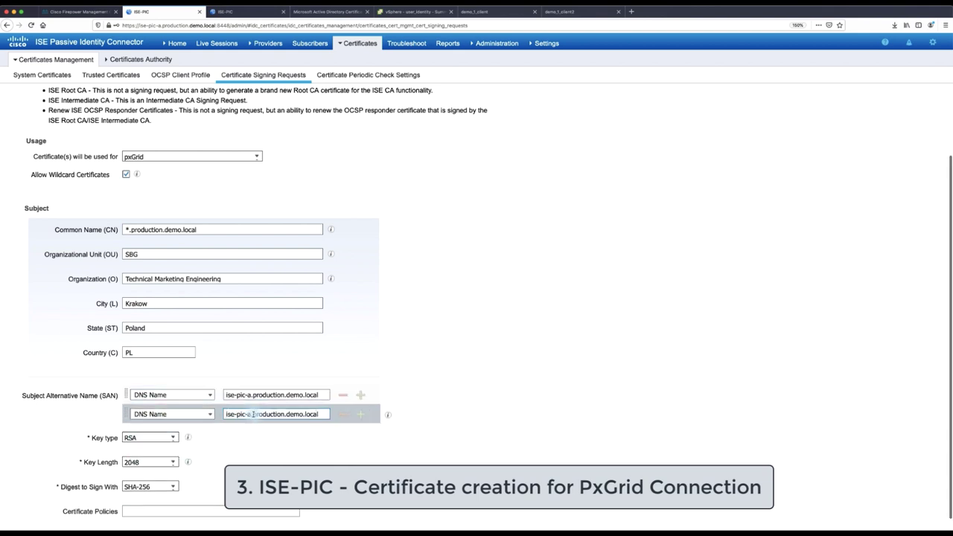
key("BackSpace")
type("b")
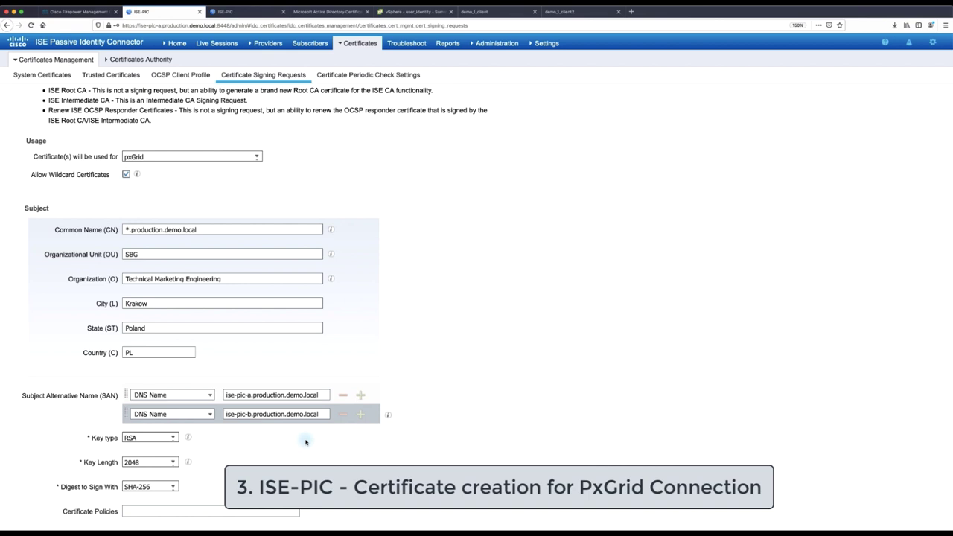
scroll(306, 443, "down", 1)
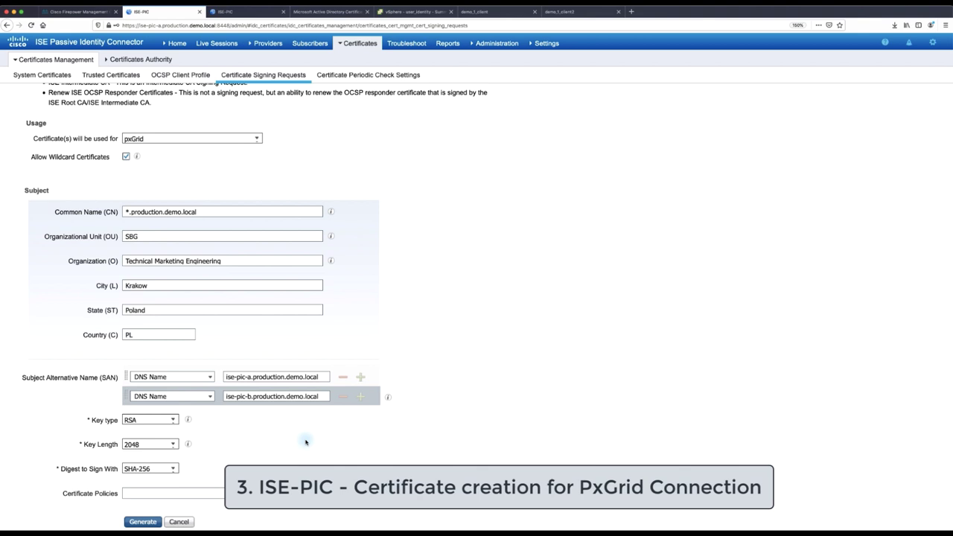
Generate the pxGrid CSR, export it as isepicapxGrid.pem, and select its text in TextEdit
left_click(136, 524)
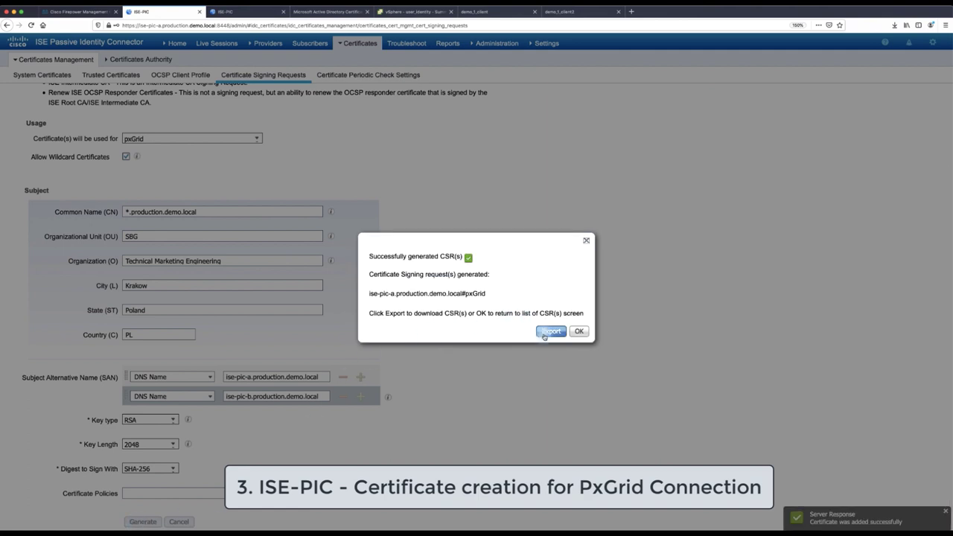
left_click(549, 331)
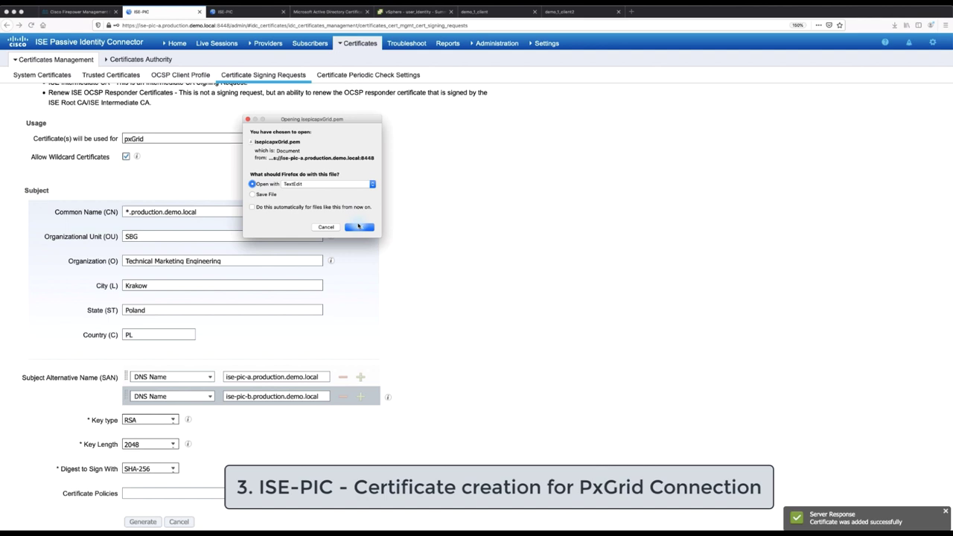
left_click(358, 227)
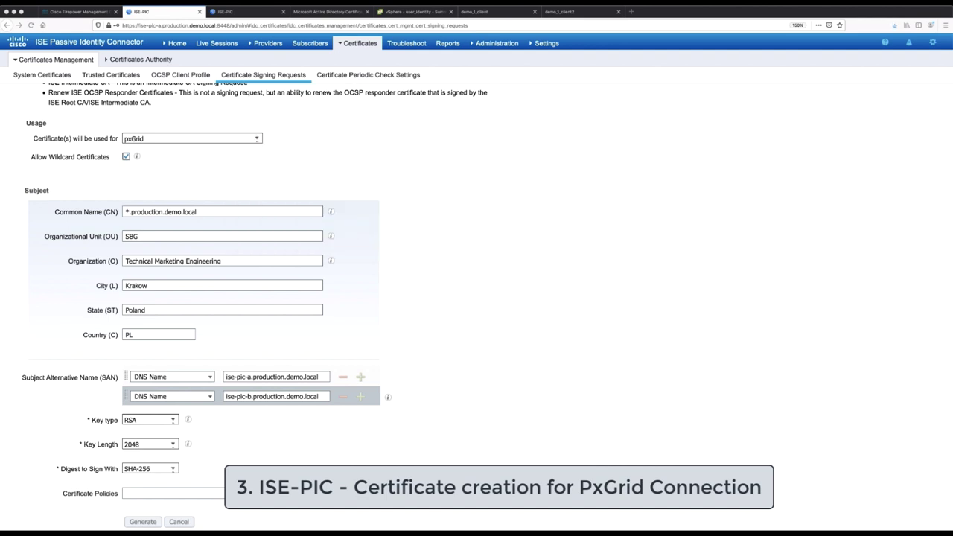
key("super+a")
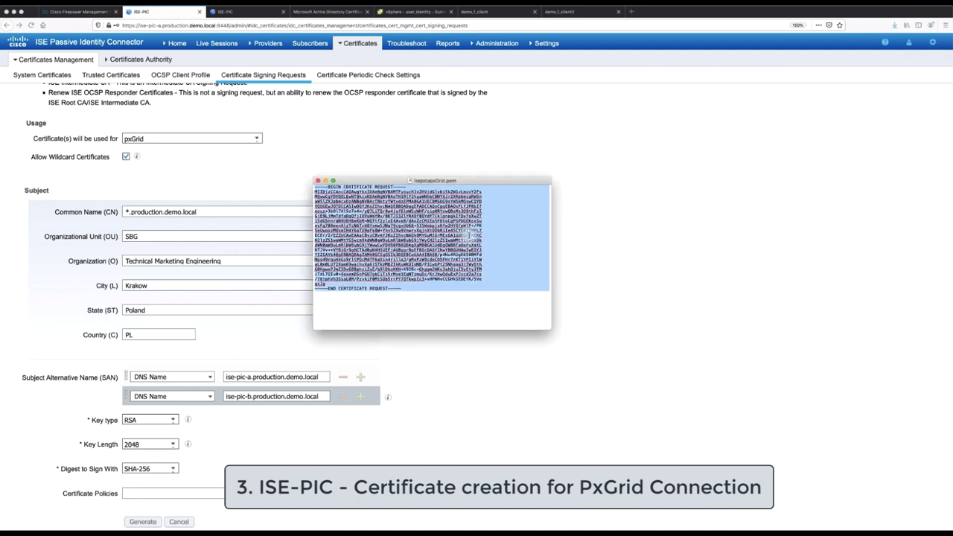
Paste the pxGrid CSR into a new advanced certificate request using the pxgrid template
left_click(327, 12)
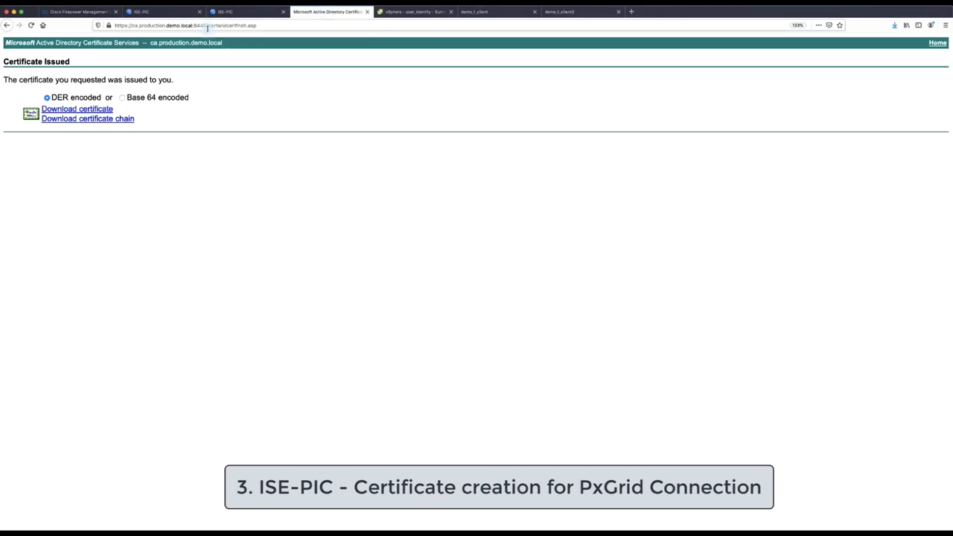
left_click_drag(226, 25, 306, 30)
key("BackSpace")
key("Return")
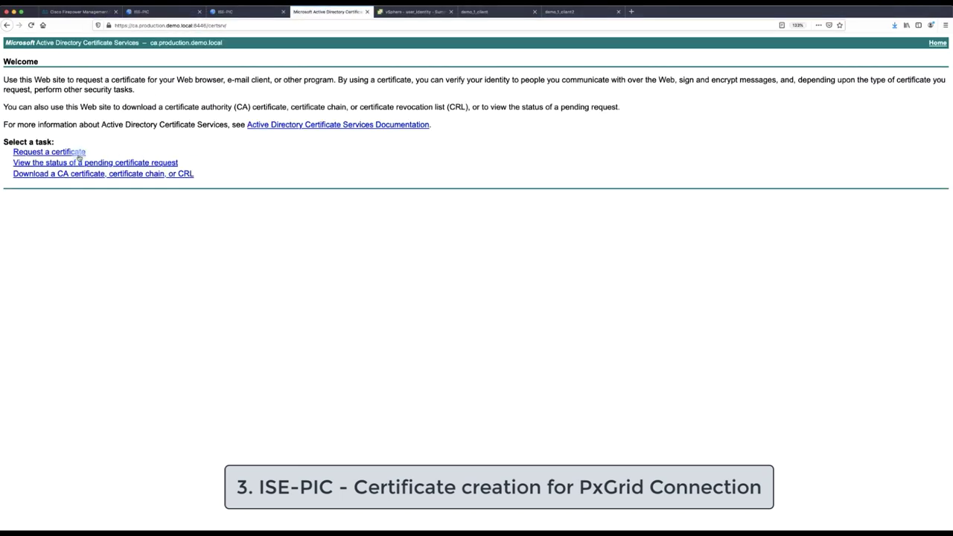
left_click(80, 154)
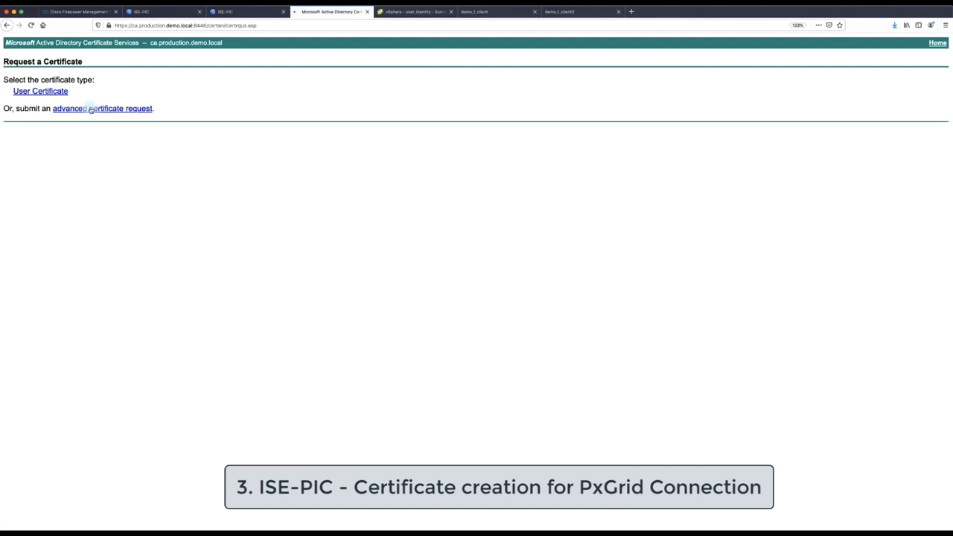
left_click(90, 108)
left_click(124, 114)
key("super+v")
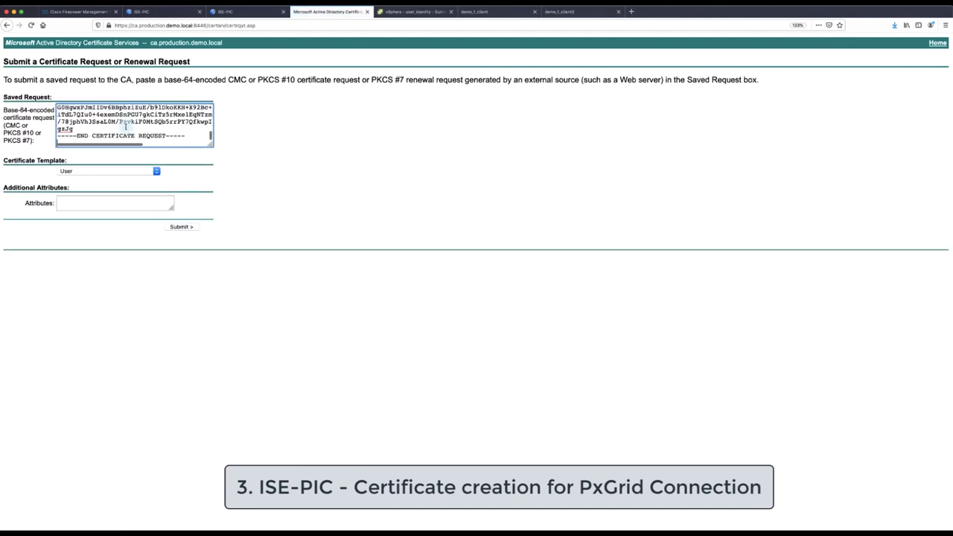
left_click(127, 172)
left_click(122, 206)
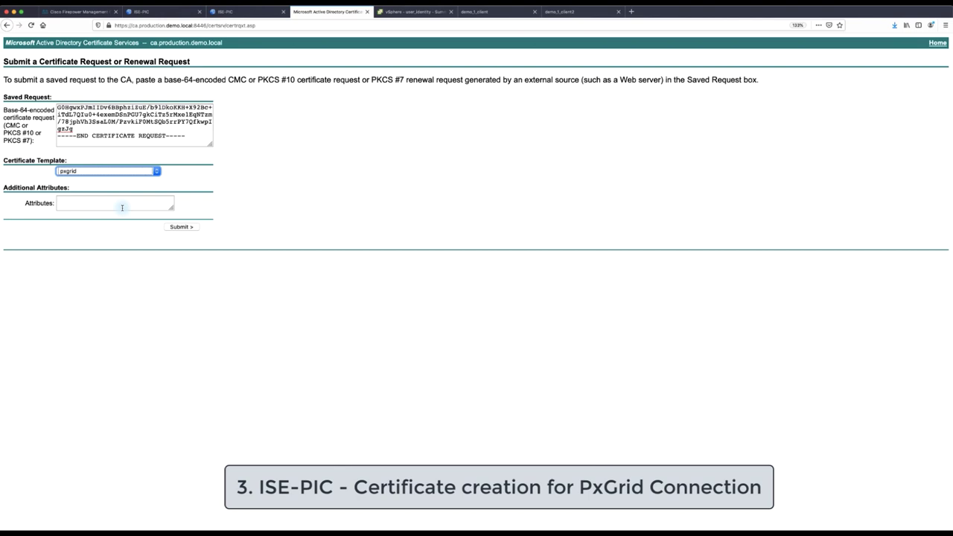
Submit the request, download the issued certificate, and rename it ise-pic.cer
left_click(188, 226)
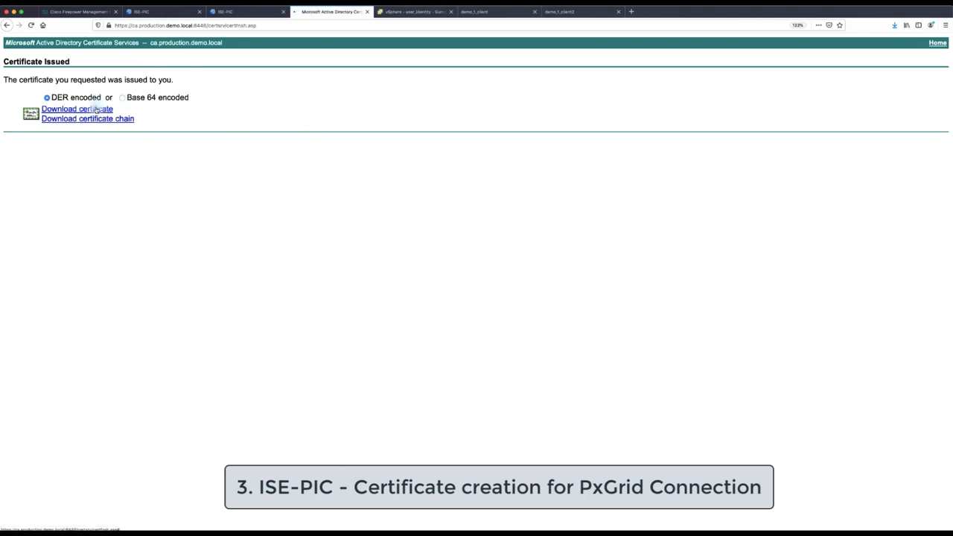
left_click(95, 109)
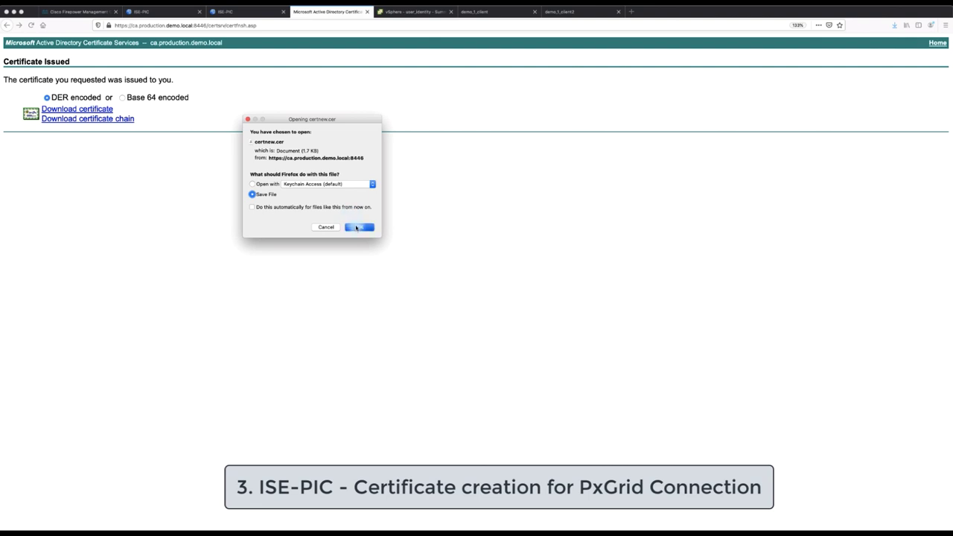
left_click(359, 227)
left_click(895, 25)
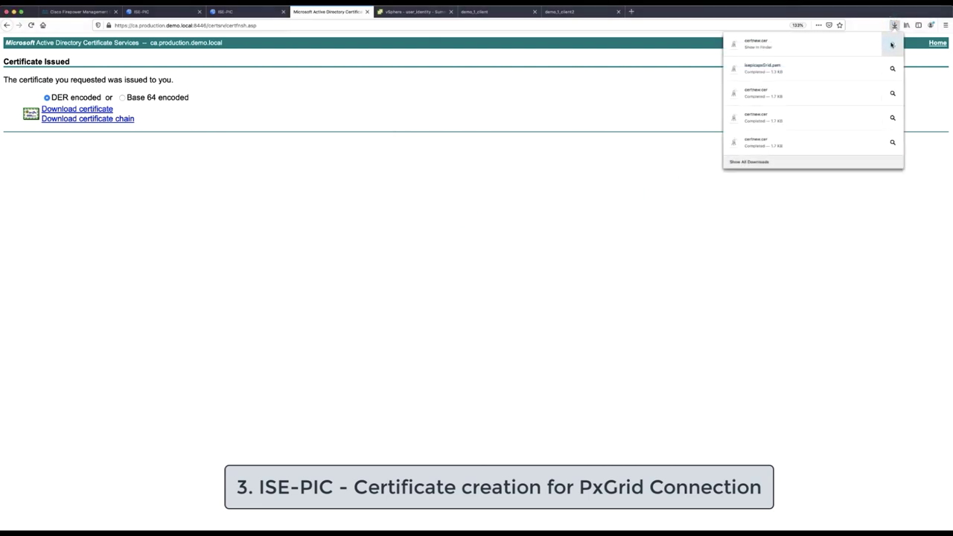
left_click(893, 41)
left_click(302, 149)
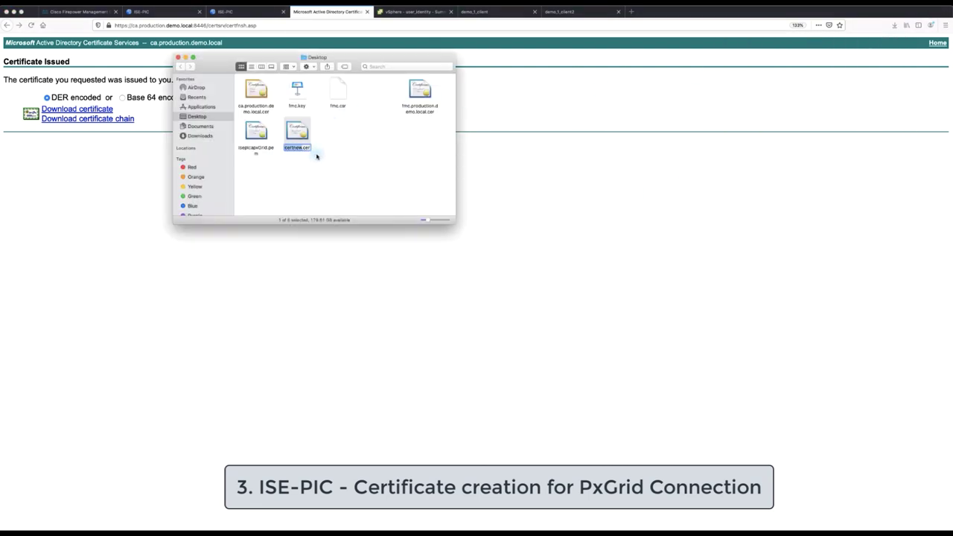
type("ise-pic")
key("Return")
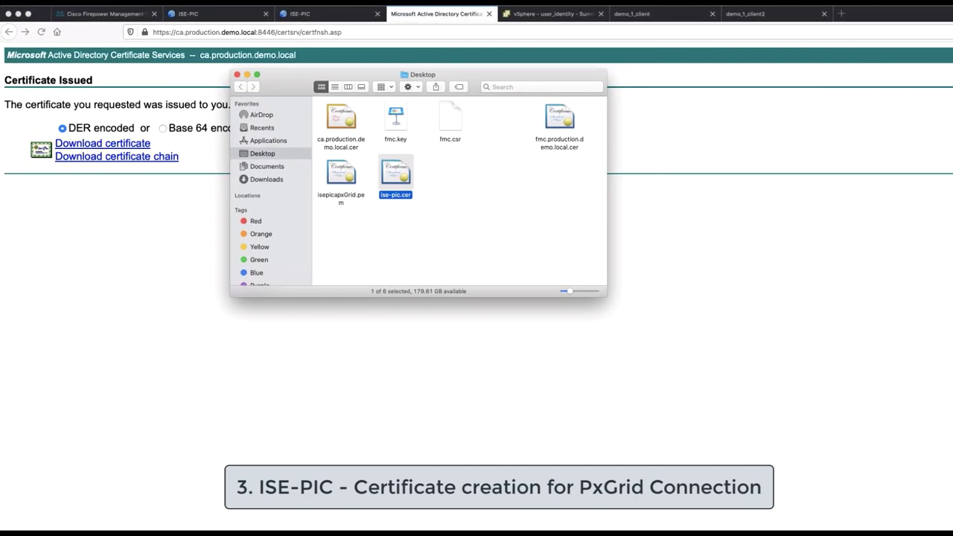
Bind ise-pic.cer to the ise-pic-a#pxGrid signing request
left_click(399, 357)
left_click(224, 14)
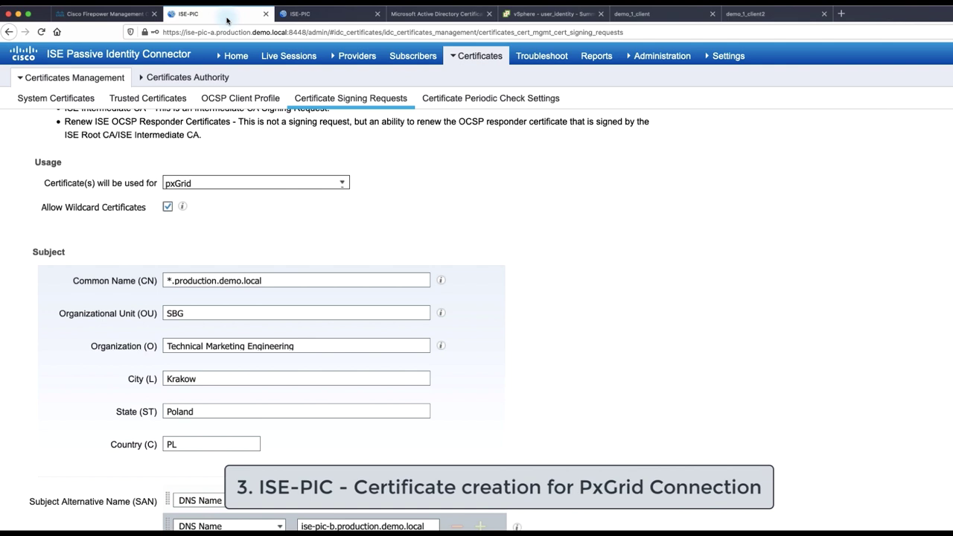
left_click(369, 98)
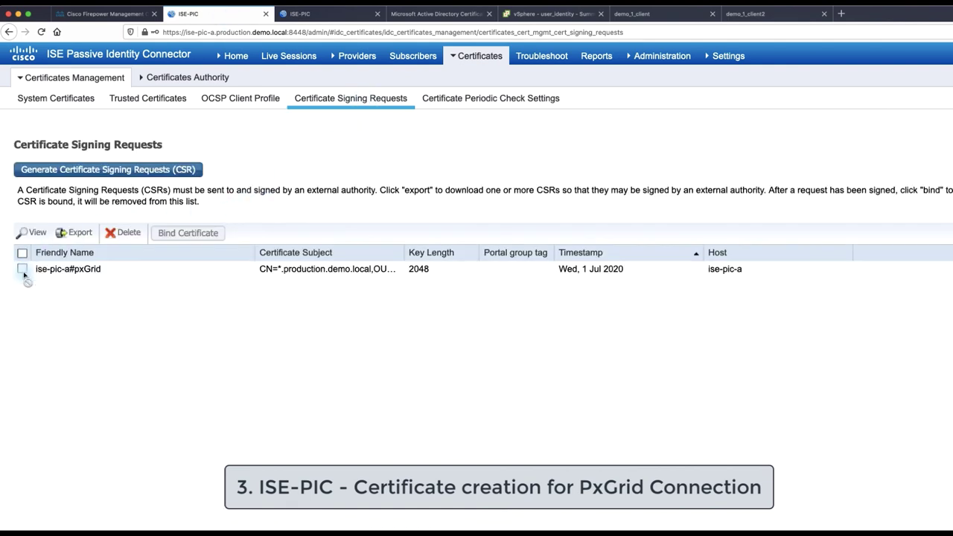
left_click(23, 270)
left_click(22, 270)
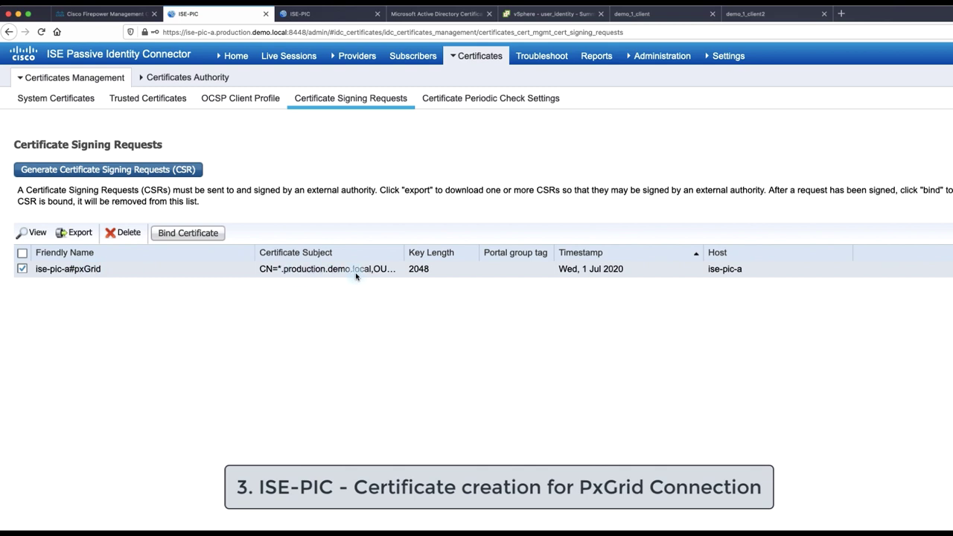
left_click(185, 233)
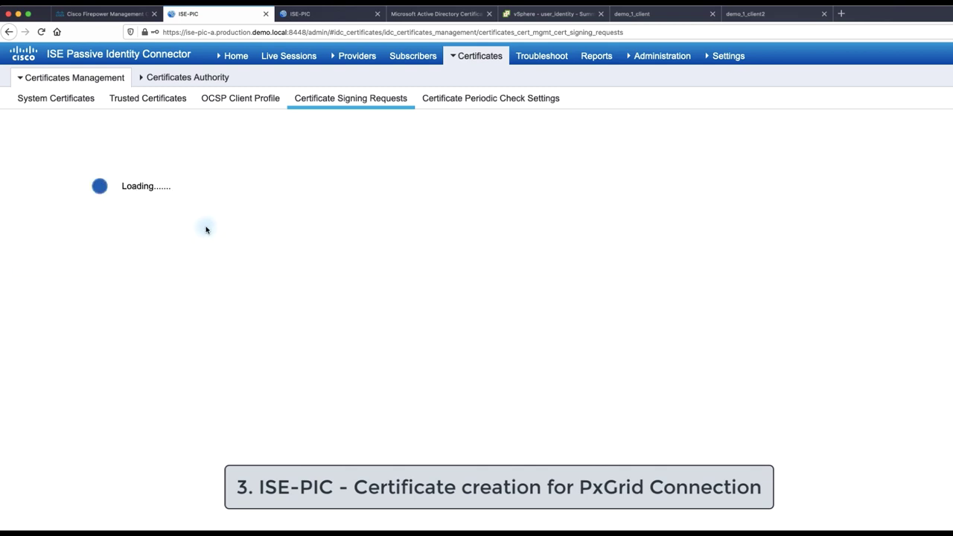
left_click(181, 175)
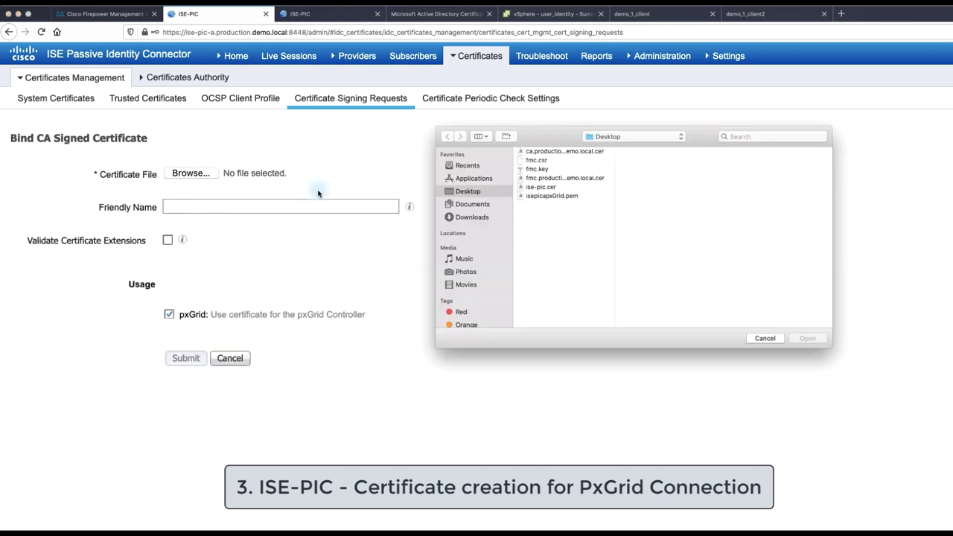
left_click(542, 187)
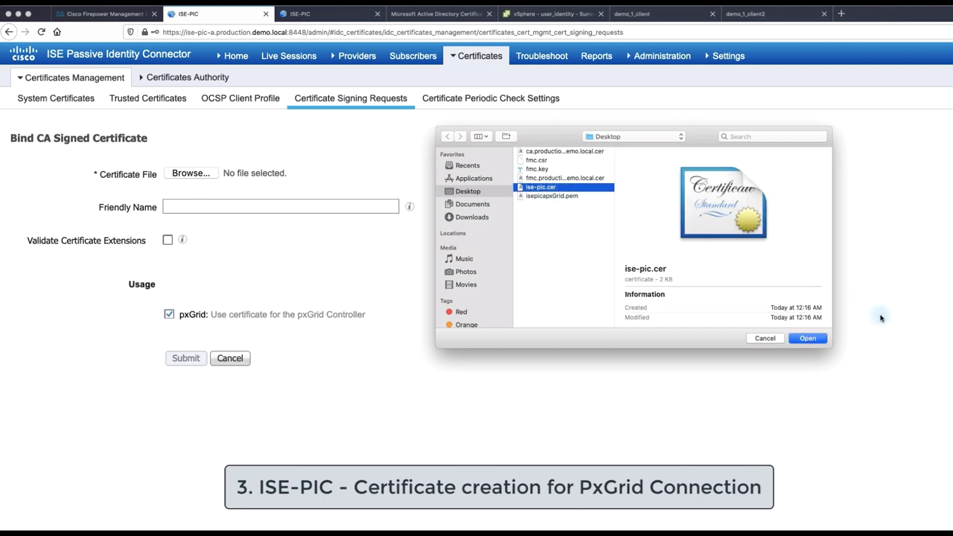
left_click(816, 341)
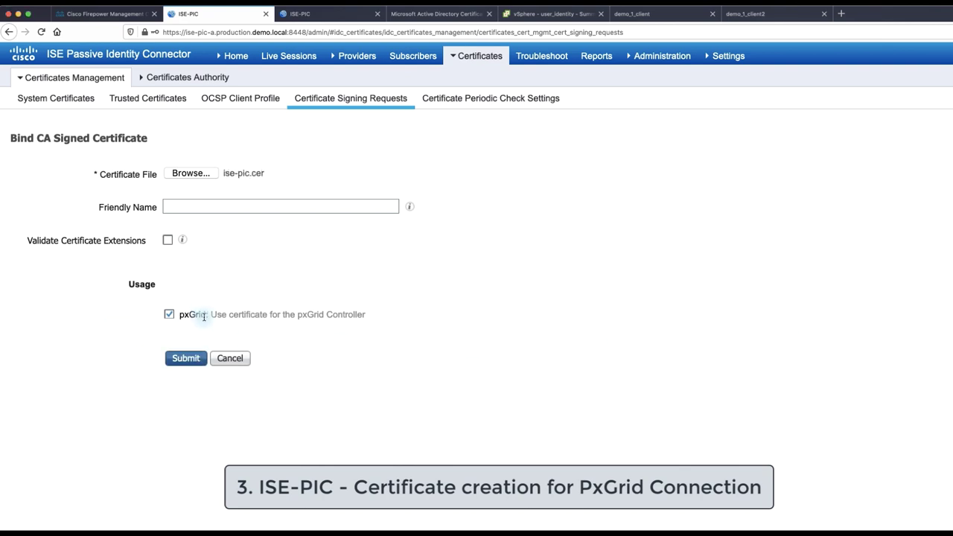
left_click(186, 358)
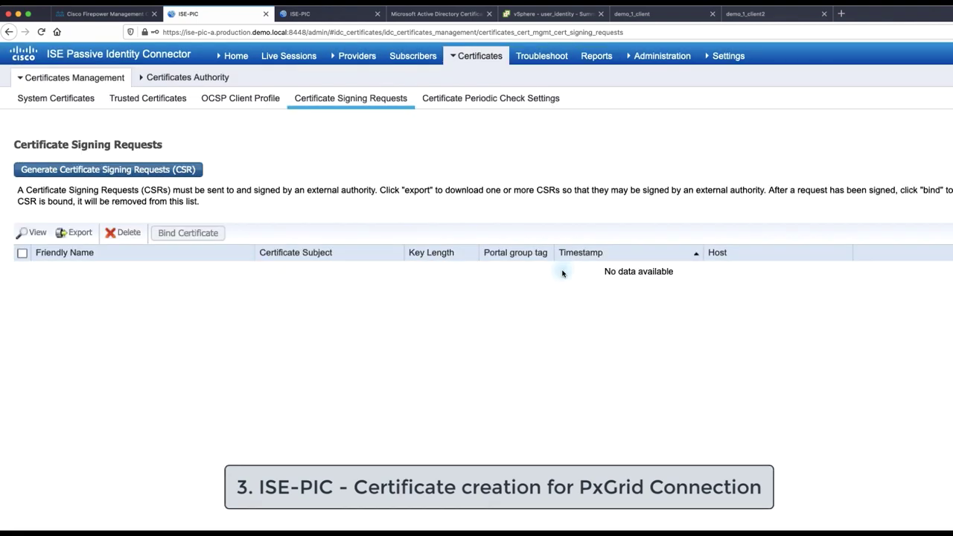
Check ise-pic-b's pxGrid certificate in System Certificates, then view the pxGrid Subscribers list
left_click(76, 103)
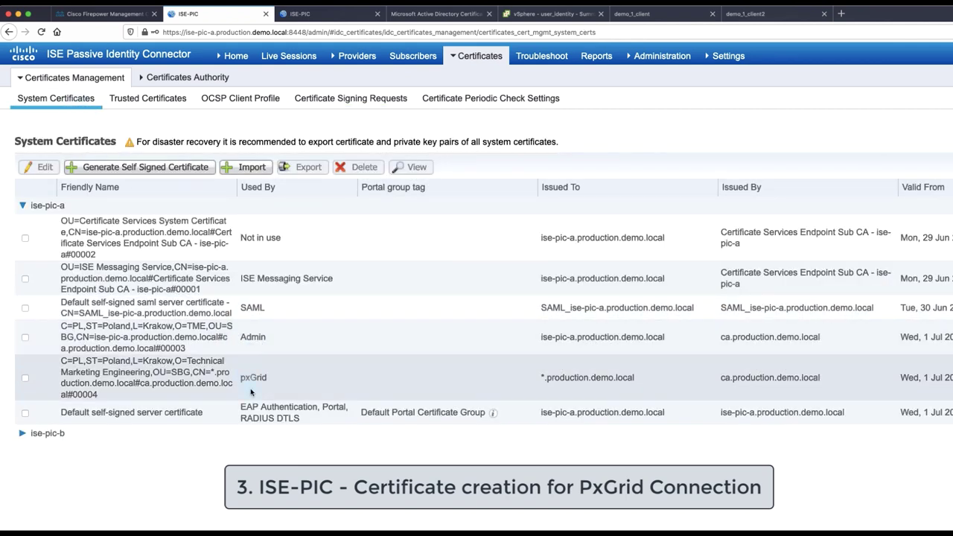
left_click(22, 432)
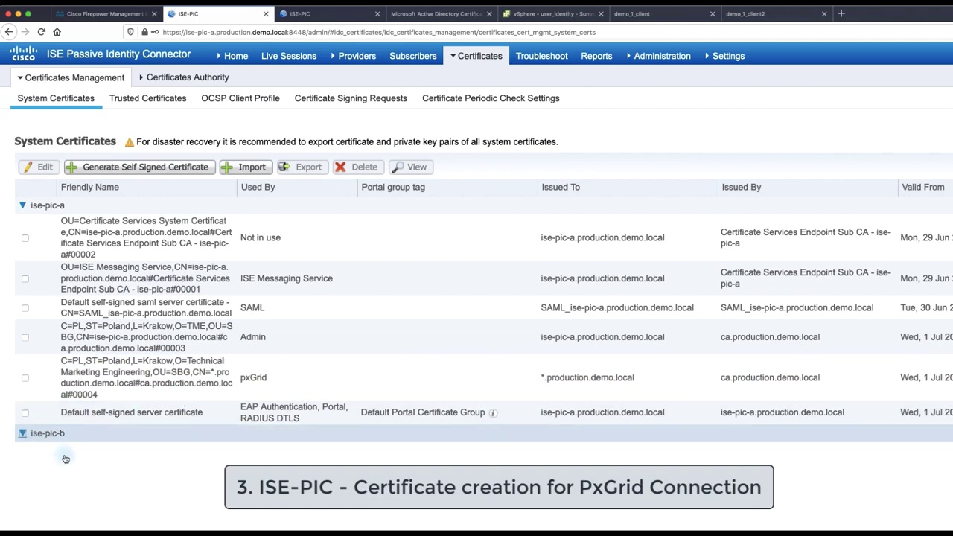
scroll(65, 465, "down", 1)
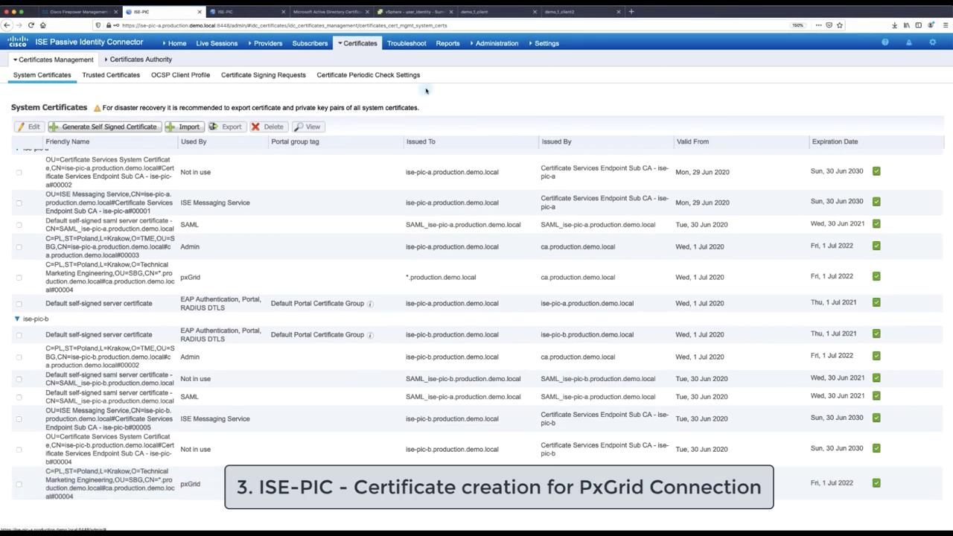
left_click(310, 43)
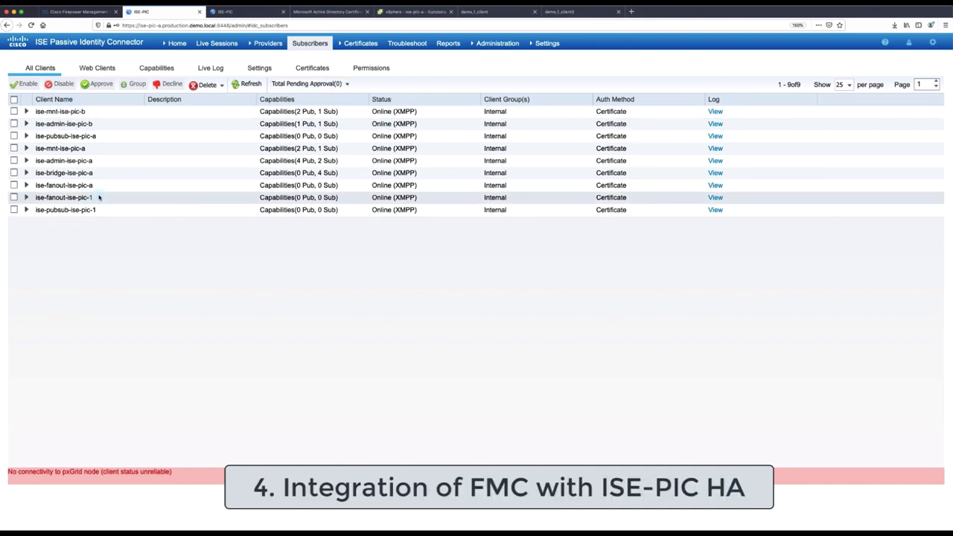
In FMC, go to Integration > Identity Sources, showing User Agent with host 50.50.50.35
left_click(78, 12)
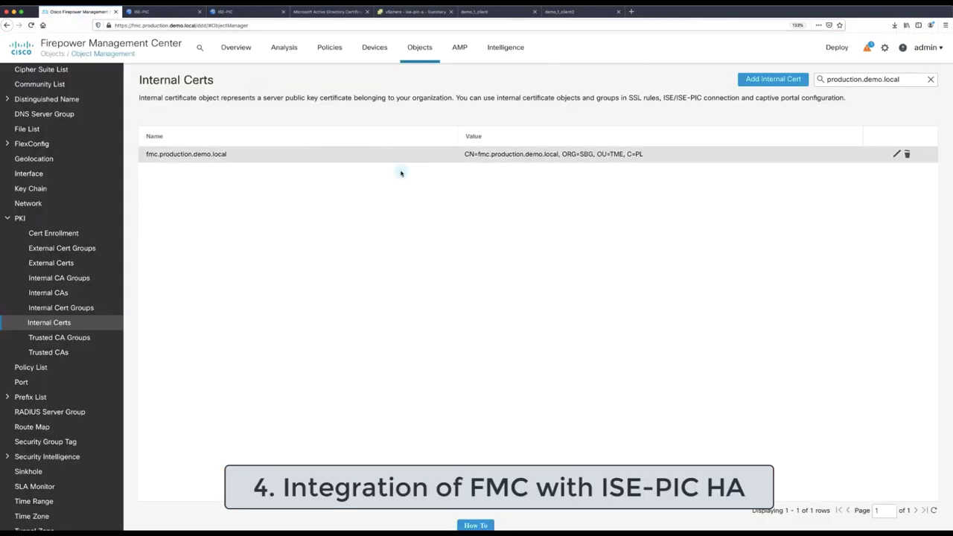
left_click(884, 47)
left_click(732, 121)
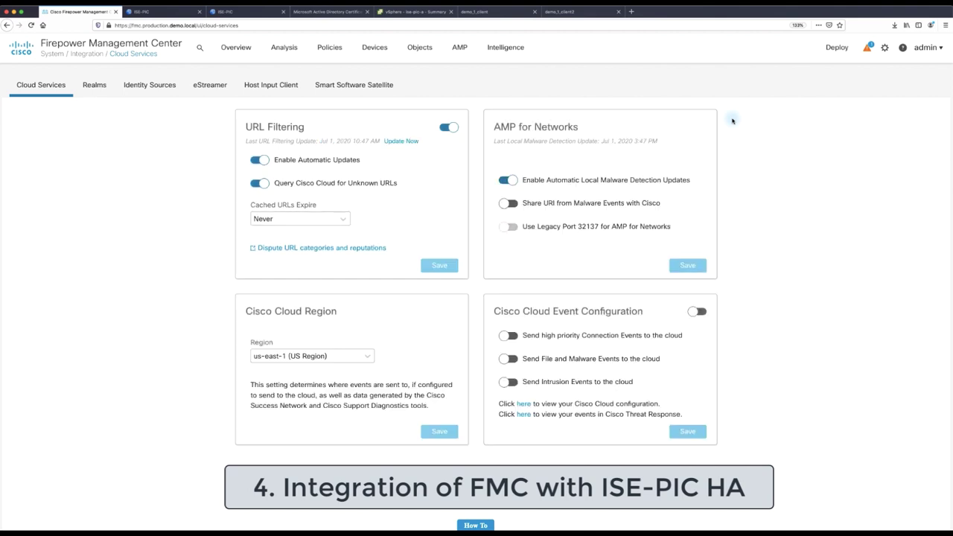
left_click(104, 87)
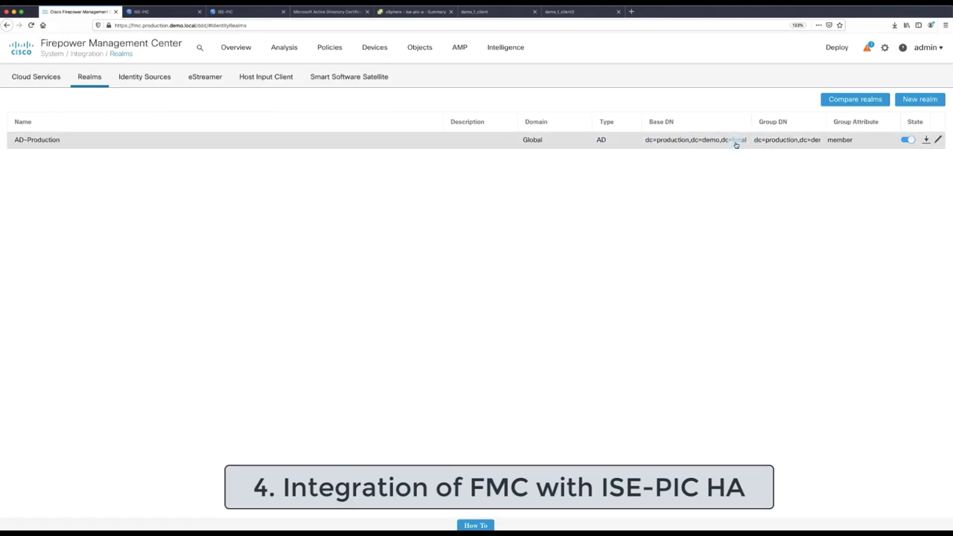
left_click(141, 87)
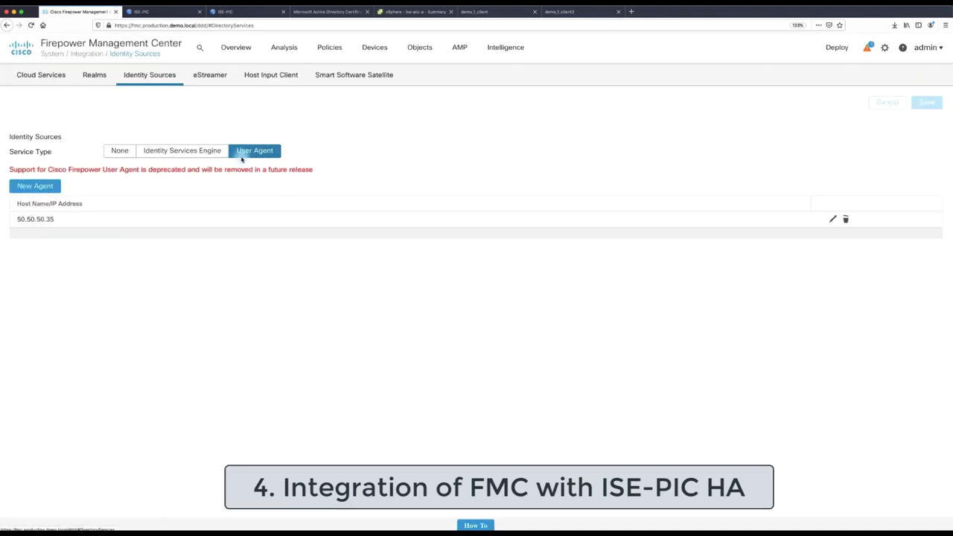
Review the User Agent deprecation warning and the Health notifications
left_click_drag(13, 171, 309, 171)
left_click(344, 171)
left_click(870, 47)
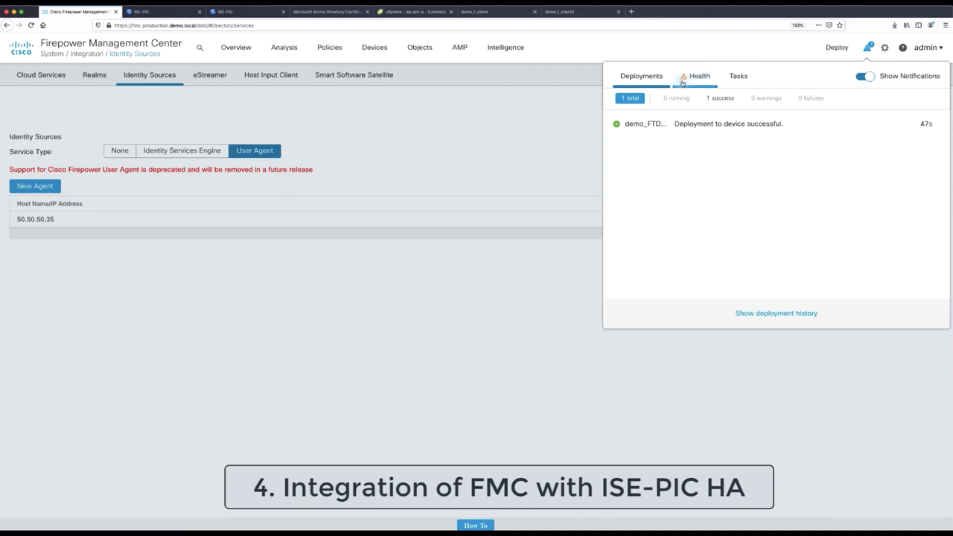
left_click(683, 84)
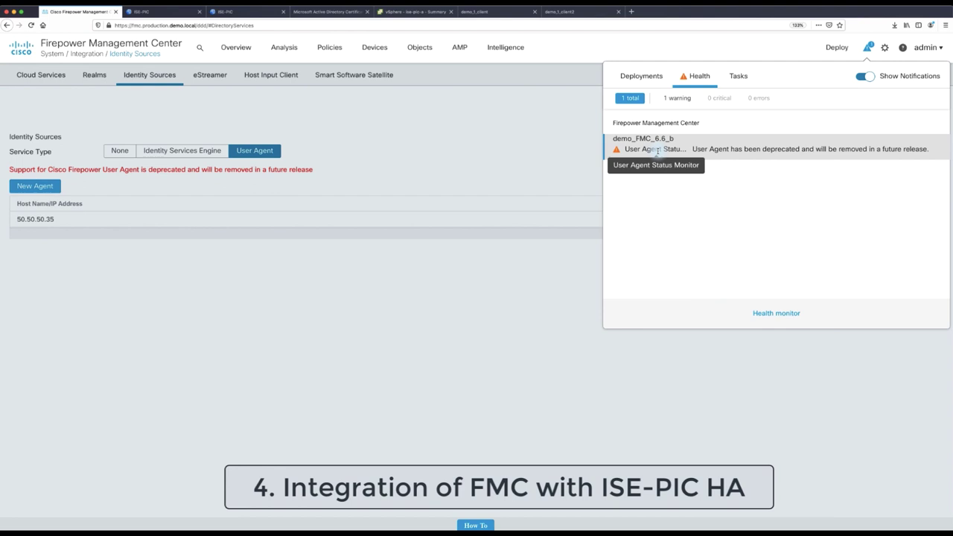
Select Identity Services Engine with primary host ise-pic-a and secondary host ise-pic-b
left_click(502, 148)
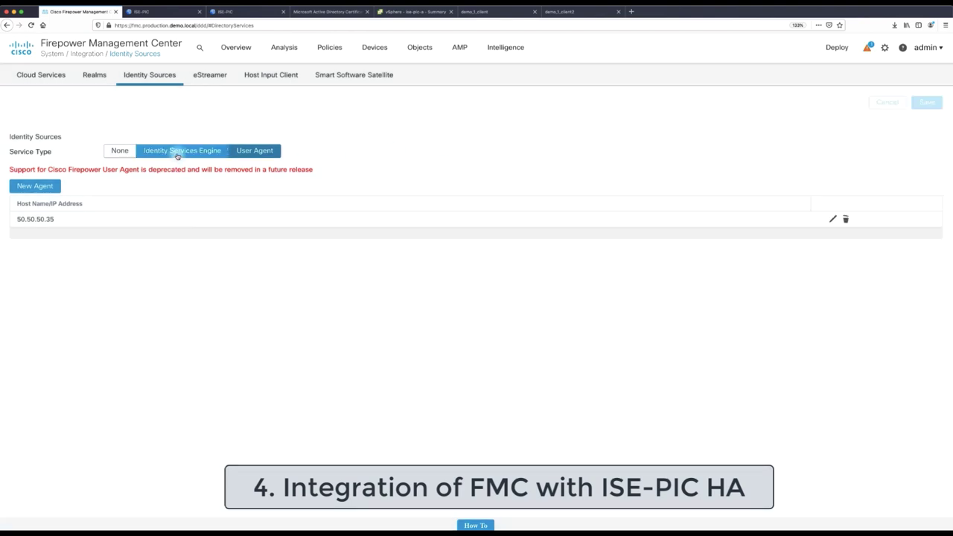
left_click(178, 152)
left_click(165, 176)
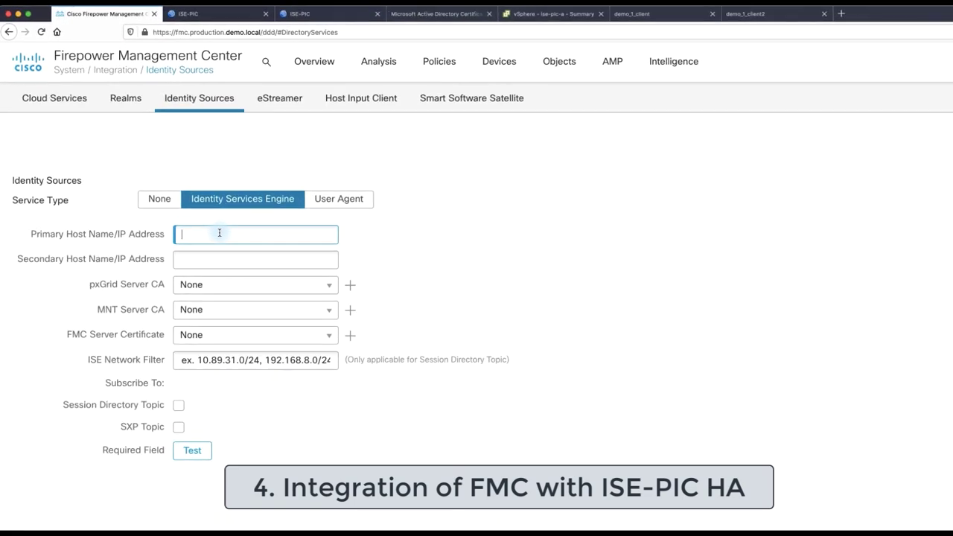
type("ise-pic-a.production.demo.local")
key("ctrl+a")
key("ctrl+c")
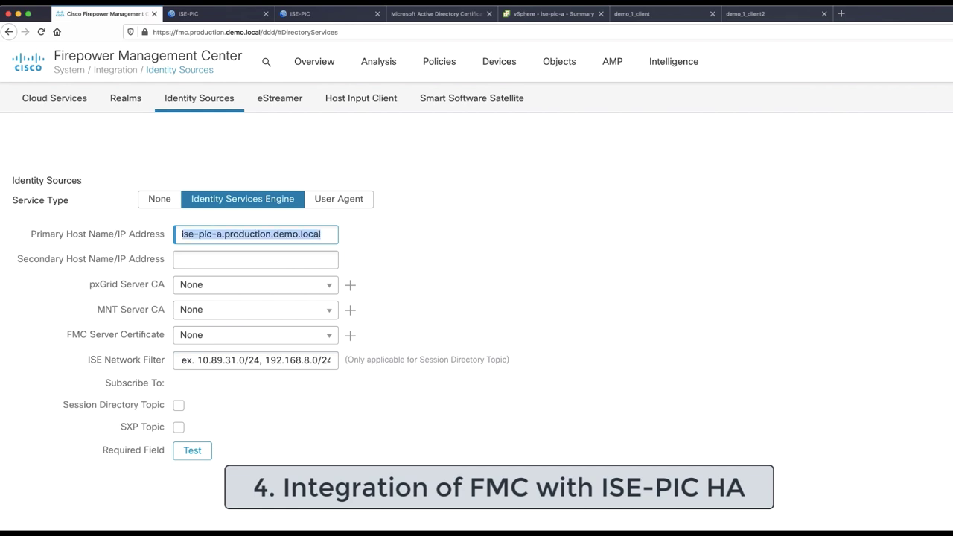
left_click(206, 258)
key("ctrl+v")
left_click(224, 261)
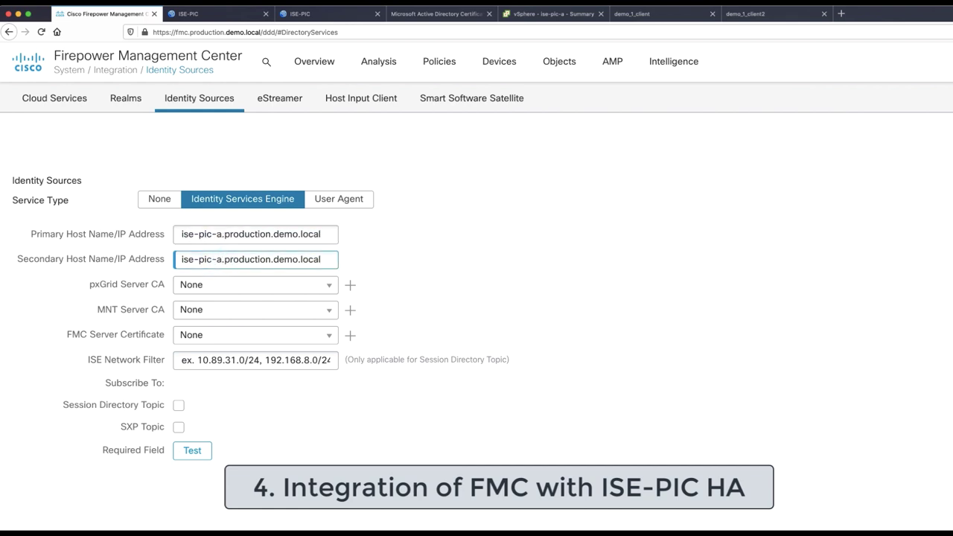
key("BackSpace")
type("b")
Use ca.production.demo.local for pxGrid and MNT CAs, fmc.production.demo.local certificate, and Session Directory Topic
left_click(295, 286)
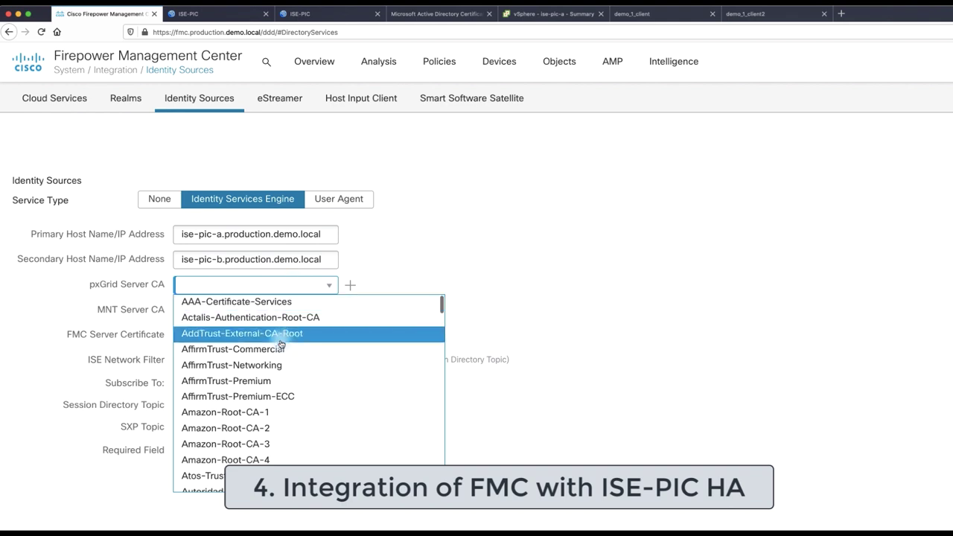
scroll(281, 339, "down", 5)
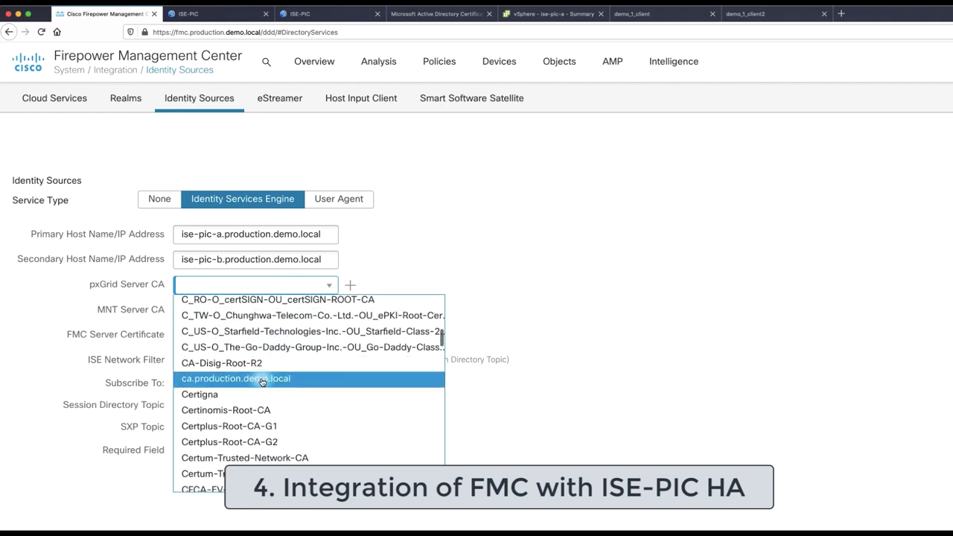
left_click(272, 384)
left_click(260, 313)
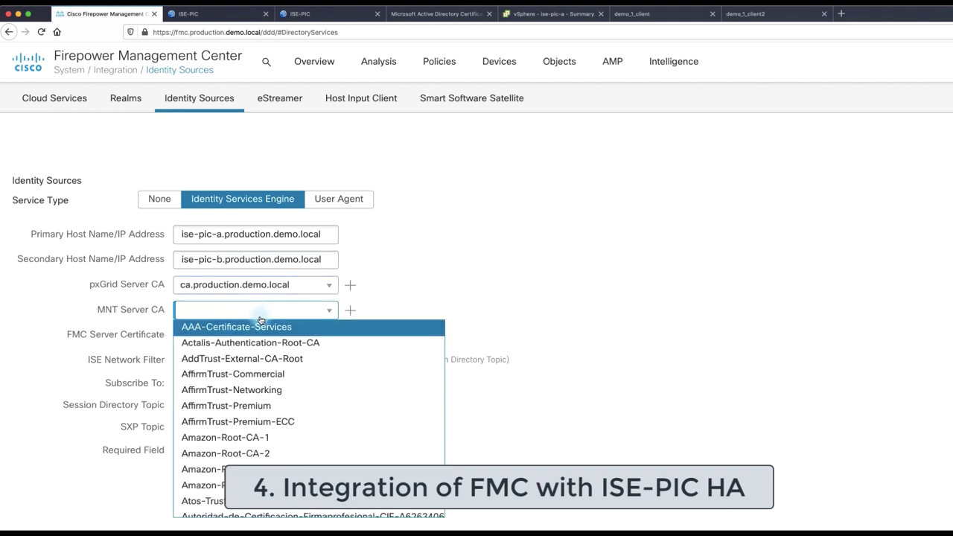
scroll(259, 396, "down", 5)
scroll(261, 398, "down", 2)
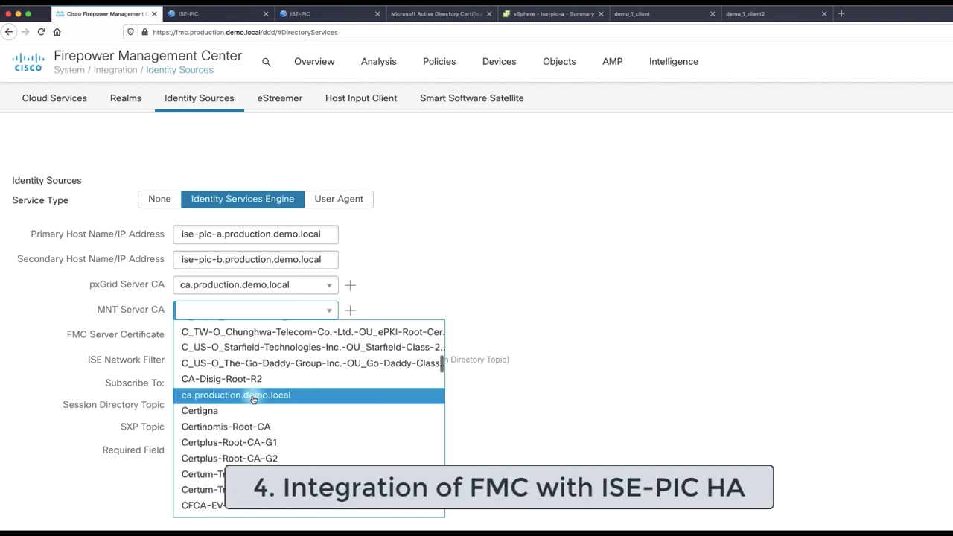
left_click(253, 392)
left_click(233, 343)
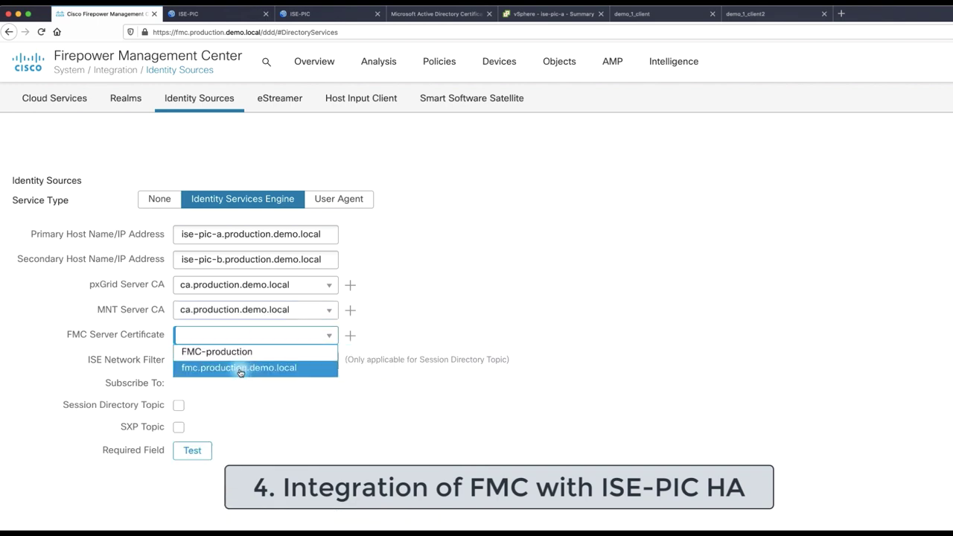
left_click(241, 368)
left_click(178, 406)
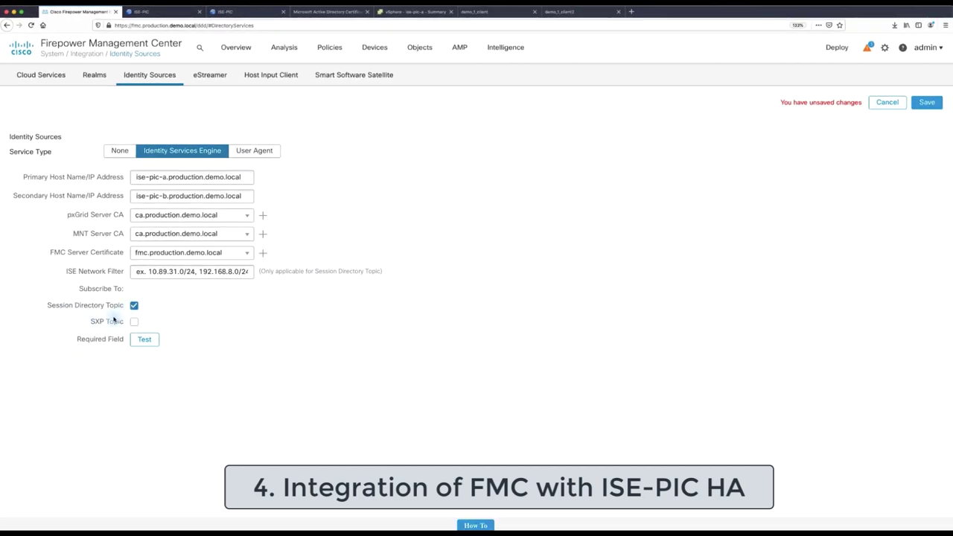
Save the ISE source replacing User Agent, then test: primary host succeeds, secondary fails
left_click(927, 110)
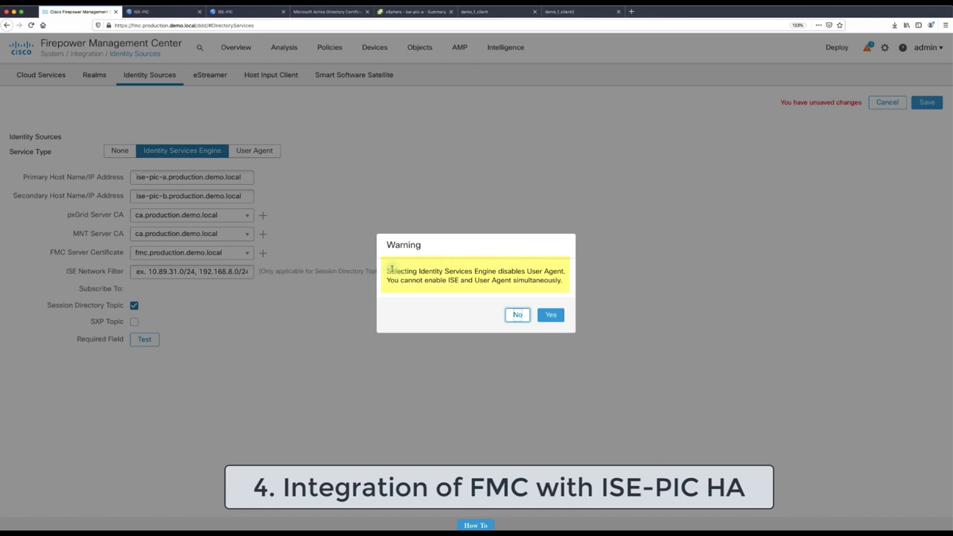
left_click_drag(387, 271, 562, 274)
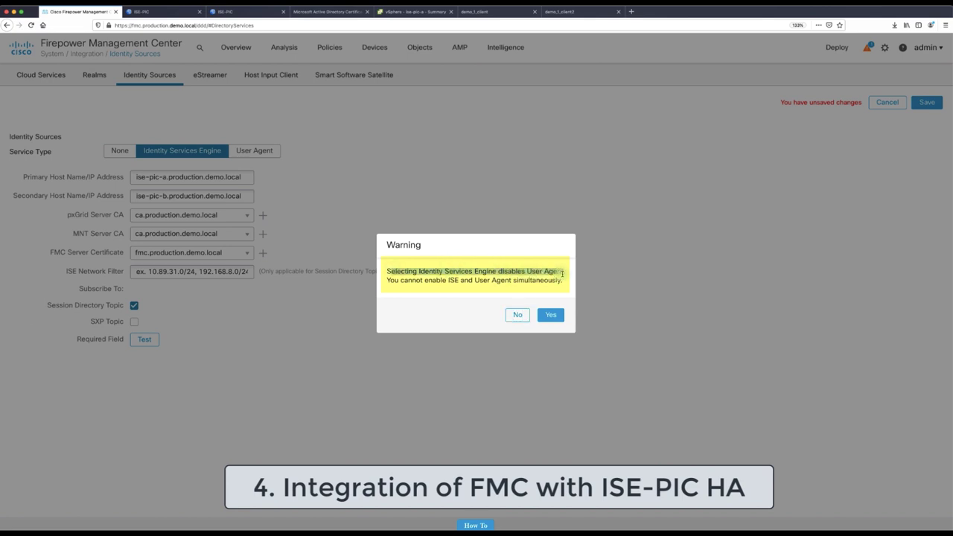
left_click(550, 314)
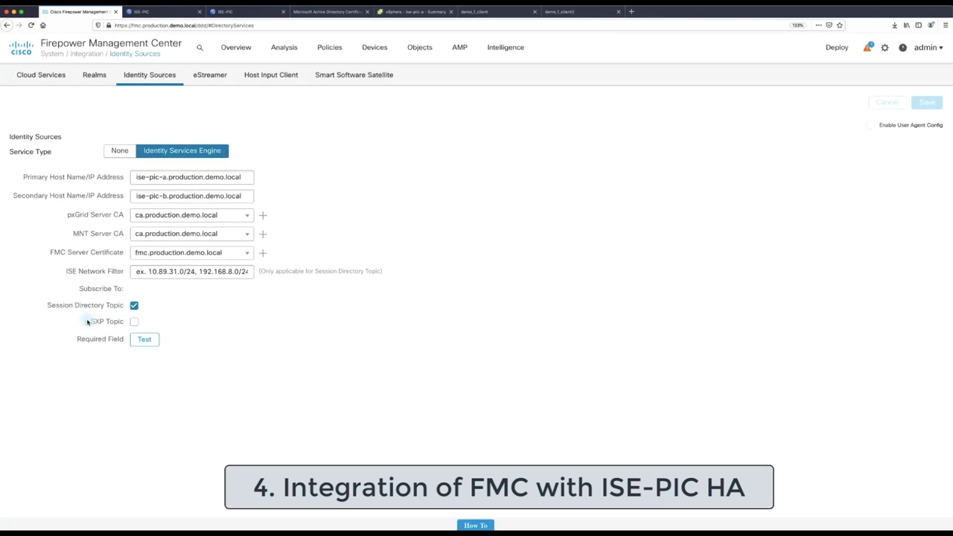
left_click(146, 341)
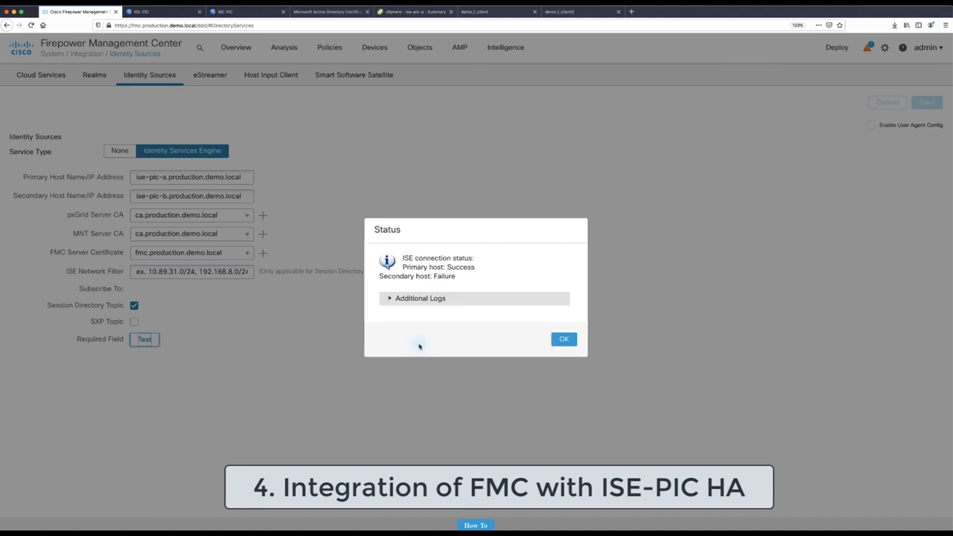
triple_click(463, 266)
key("Escape")
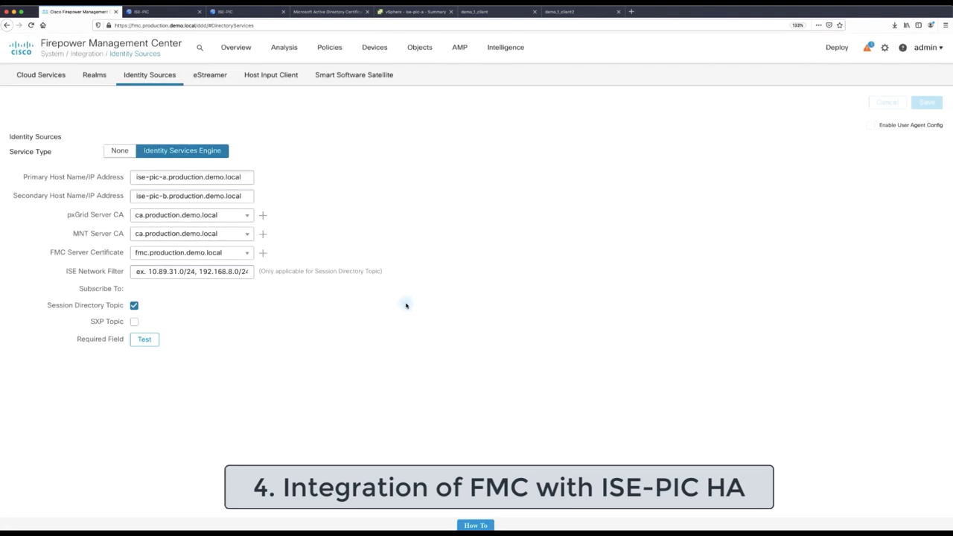
Refresh ISE-PIC's subscriber list to find the new FMC client st-fmc_6.6_b-24c7346e0, shown Offline
left_click(149, 11)
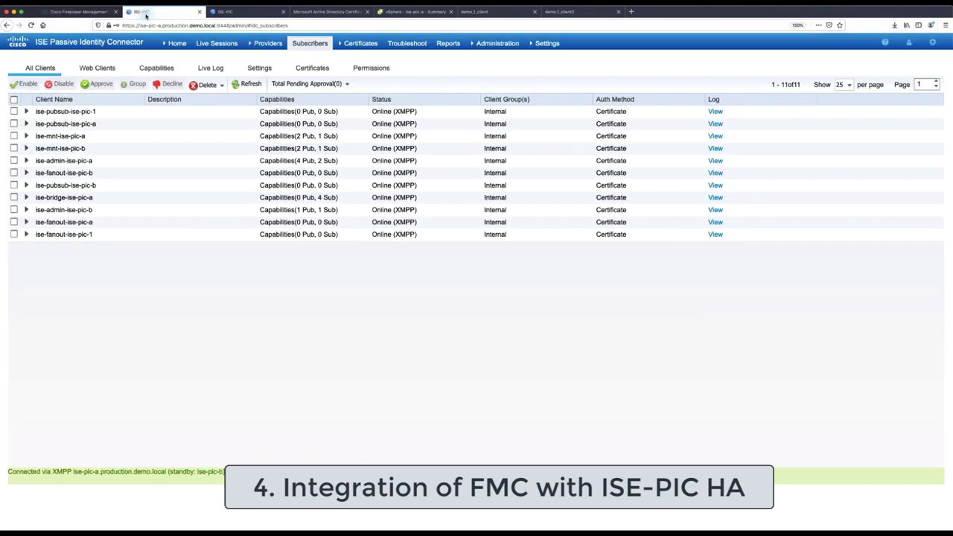
left_click_drag(73, 472, 220, 471)
left_click(184, 472)
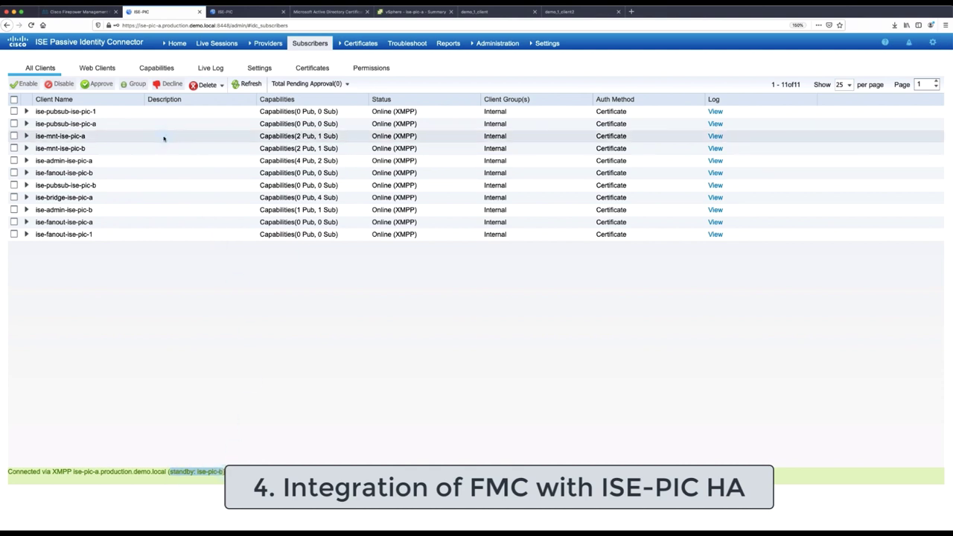
left_click(247, 85)
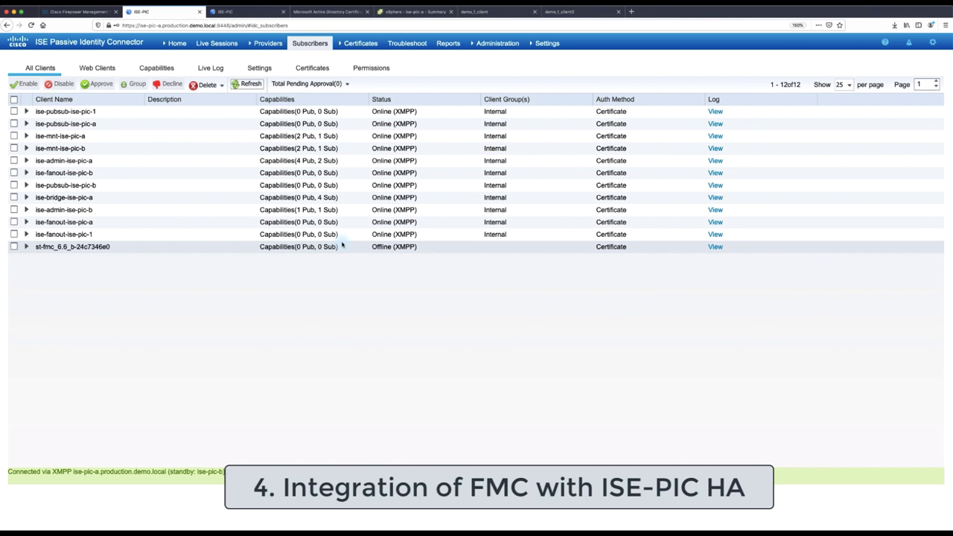
left_click(260, 70)
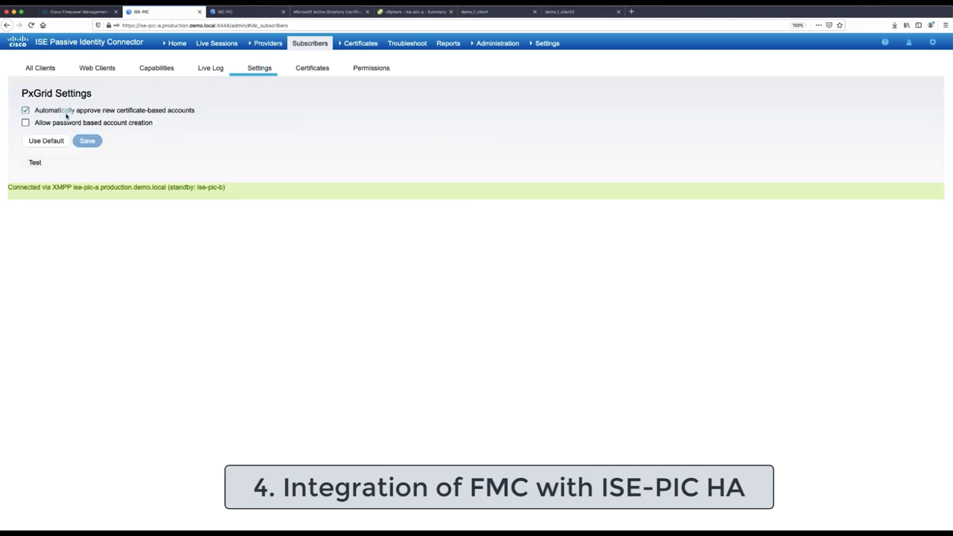
left_click(40, 68)
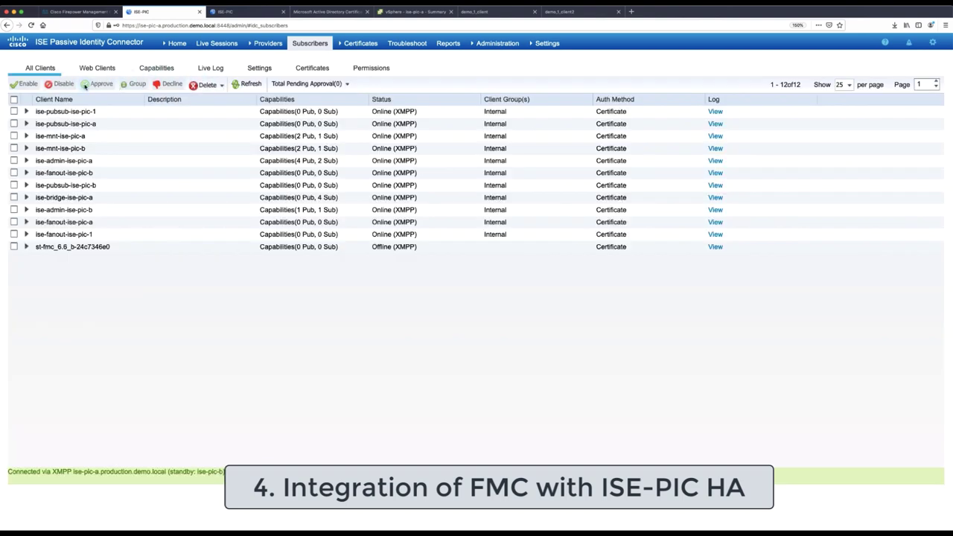
left_click(14, 248)
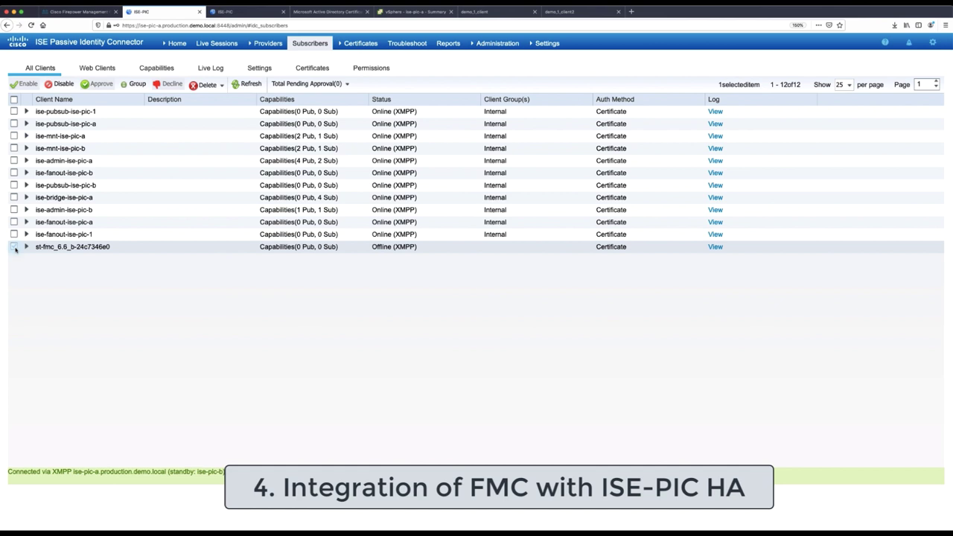
left_click(14, 247)
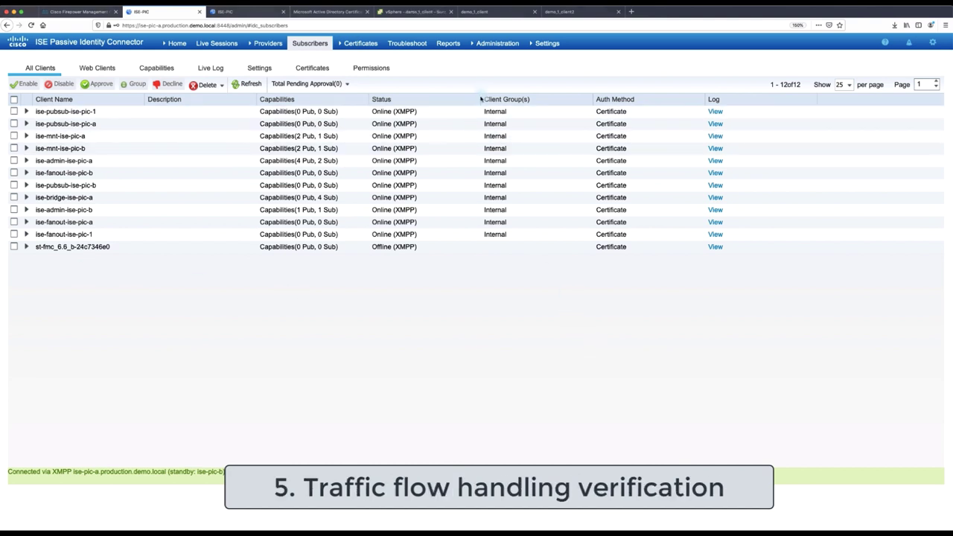
Unlock demo_1_client and sign in as client1 with the account password
left_click(480, 12)
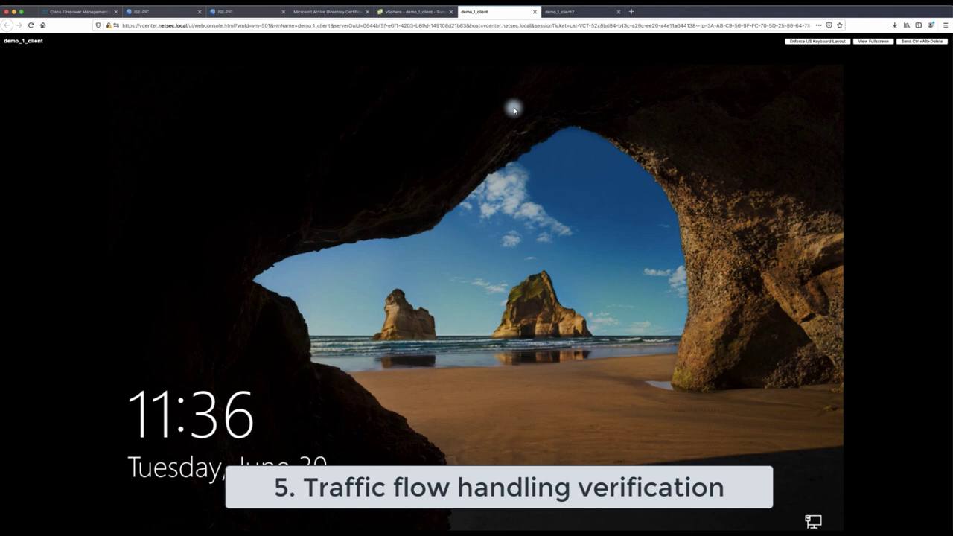
left_click(919, 41)
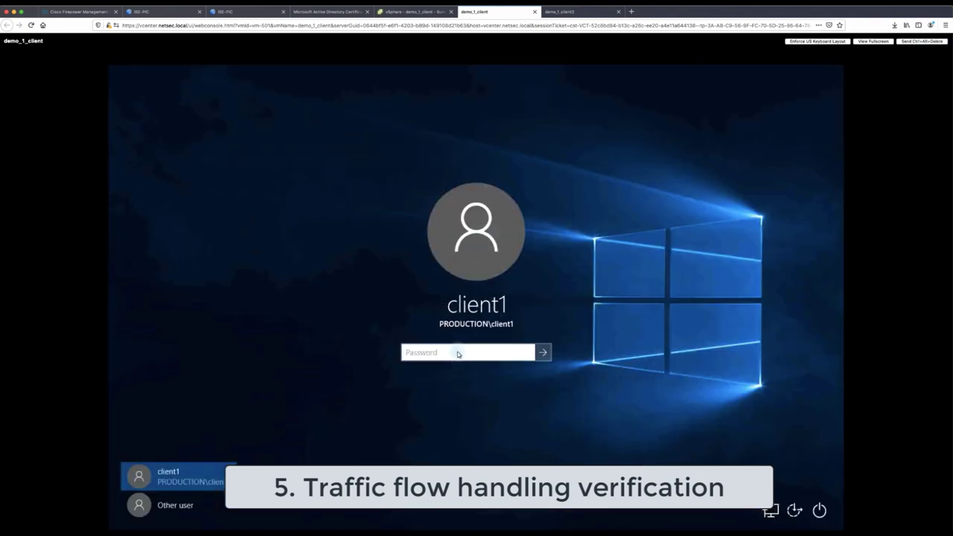
type("Cisco123")
key("Return")
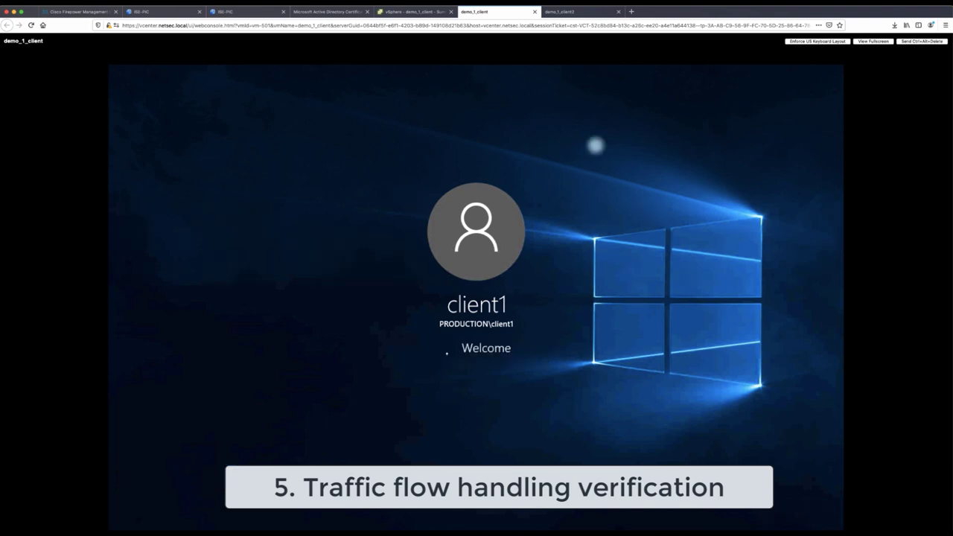
Sign in as client2 on demo_1_client2 with the account password, then return to client1
left_click(579, 11)
left_click(913, 42)
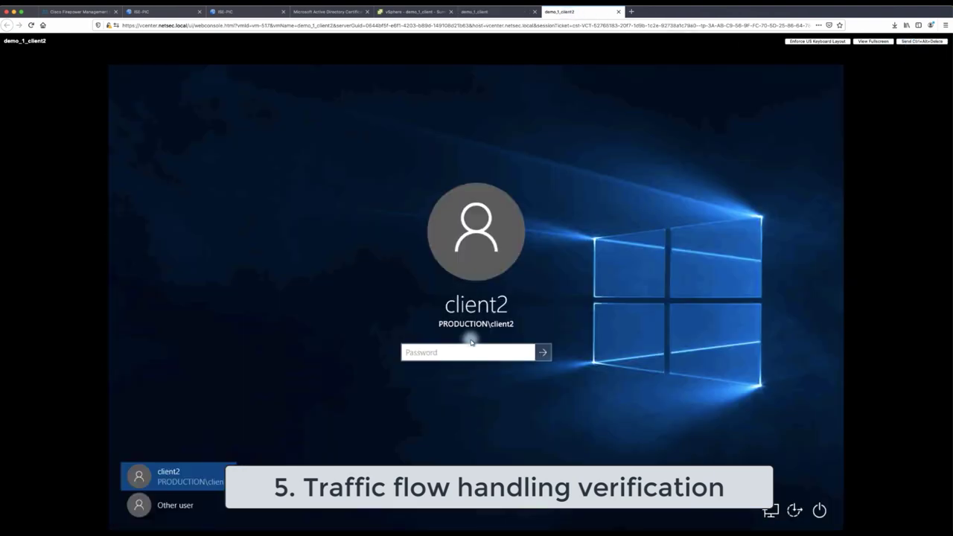
type("Cisco123")
key("Return")
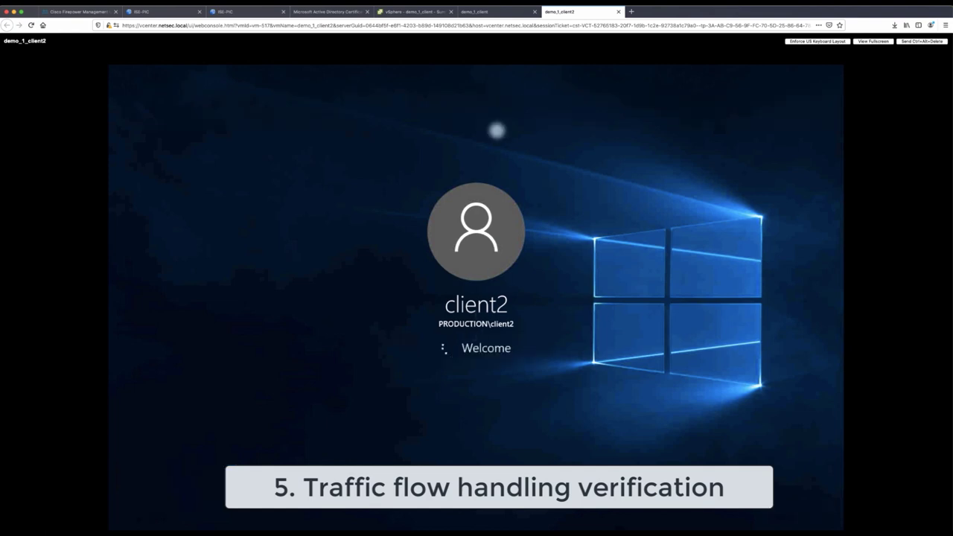
left_click(470, 12)
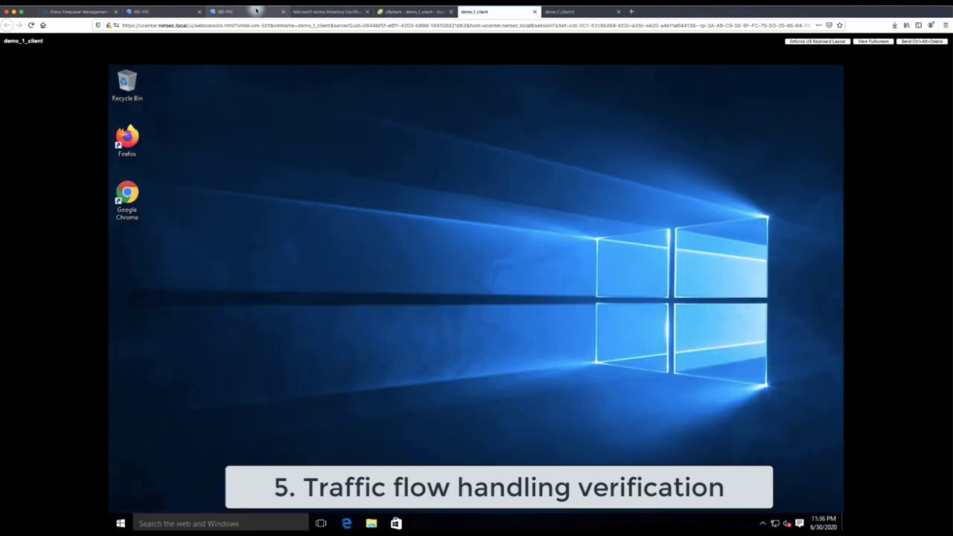
left_click(166, 13)
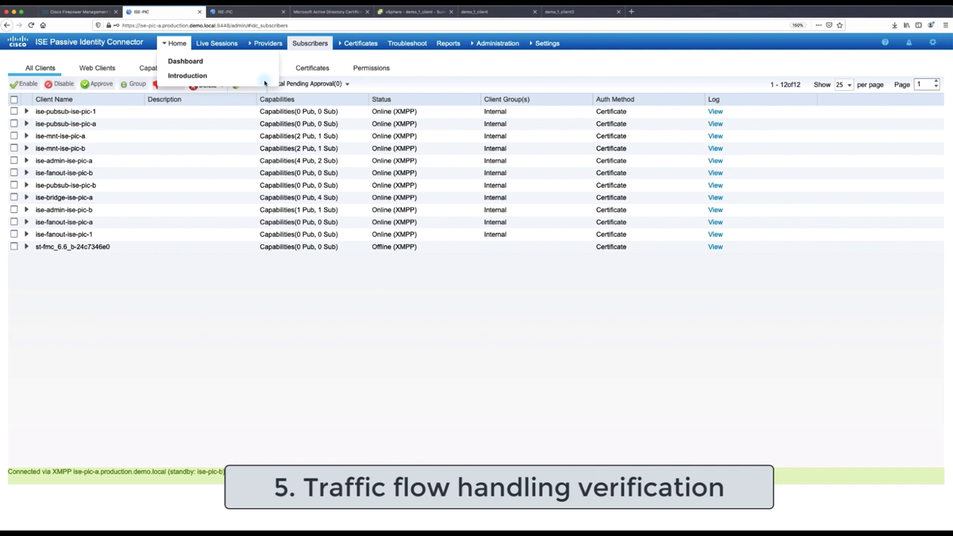
Confirm Live Sessions list client2 at 50.50.50.200 and client1 at 50.50.50.100
left_click(216, 44)
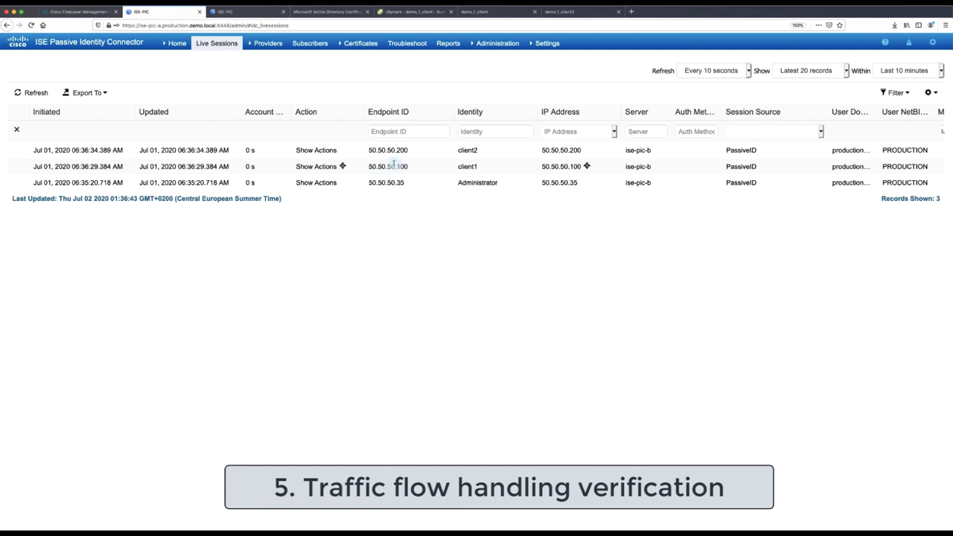
left_click_drag(477, 151, 367, 150)
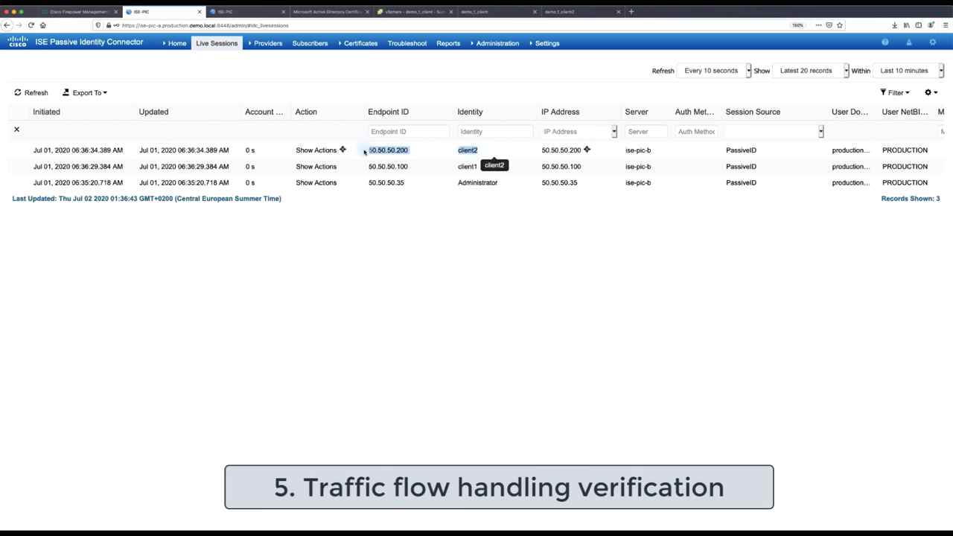
left_click_drag(478, 167, 365, 167)
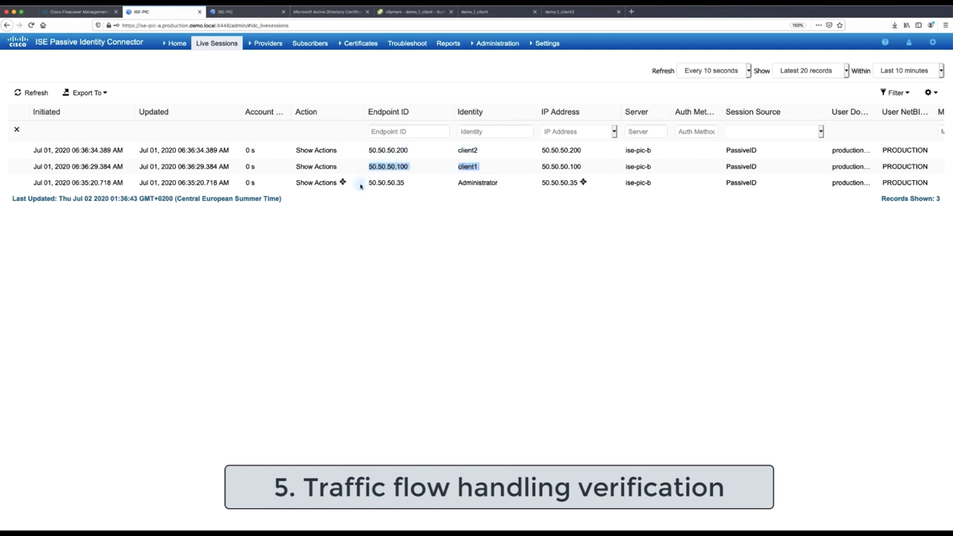
left_click(339, 237)
left_click(91, 12)
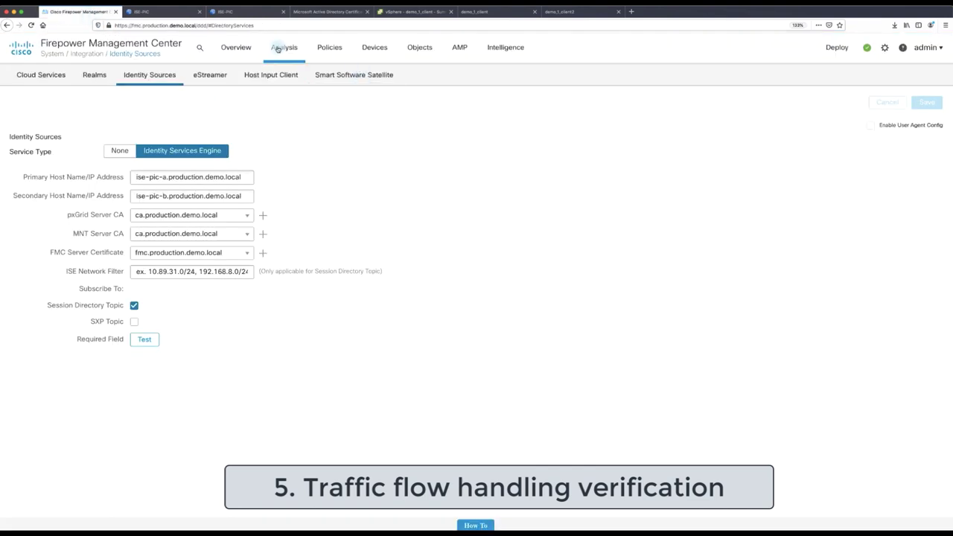
Check FMC's active user sessions for client1 and client2
left_click(283, 48)
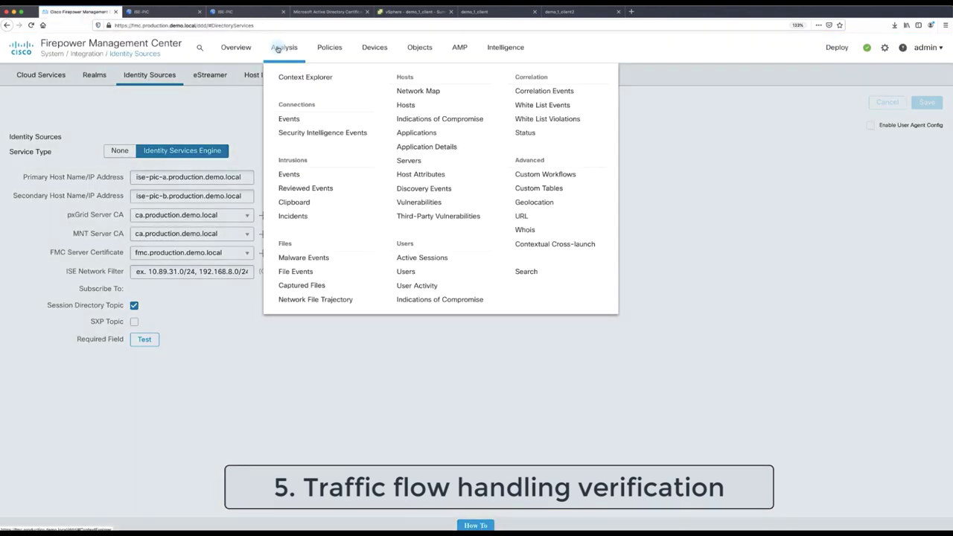
left_click(428, 259)
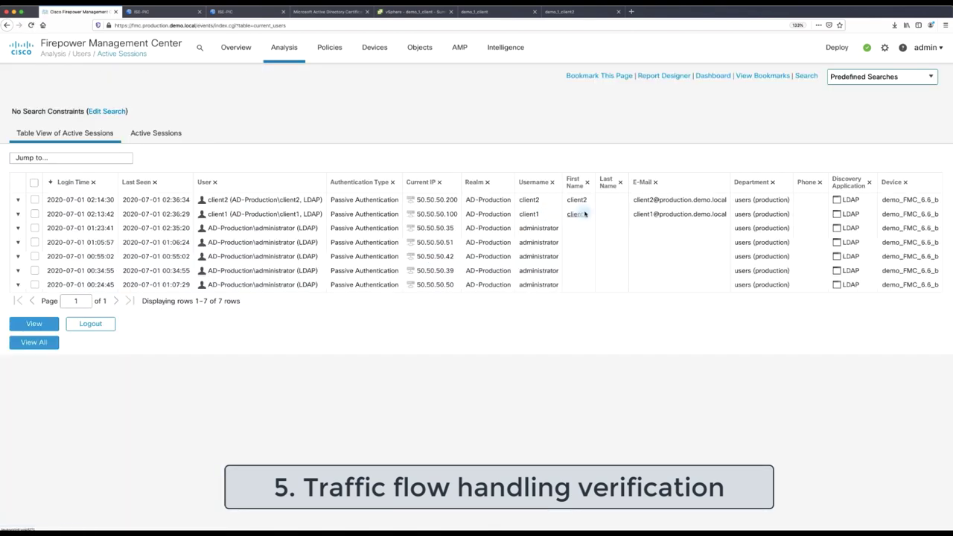
left_click_drag(585, 214, 199, 201)
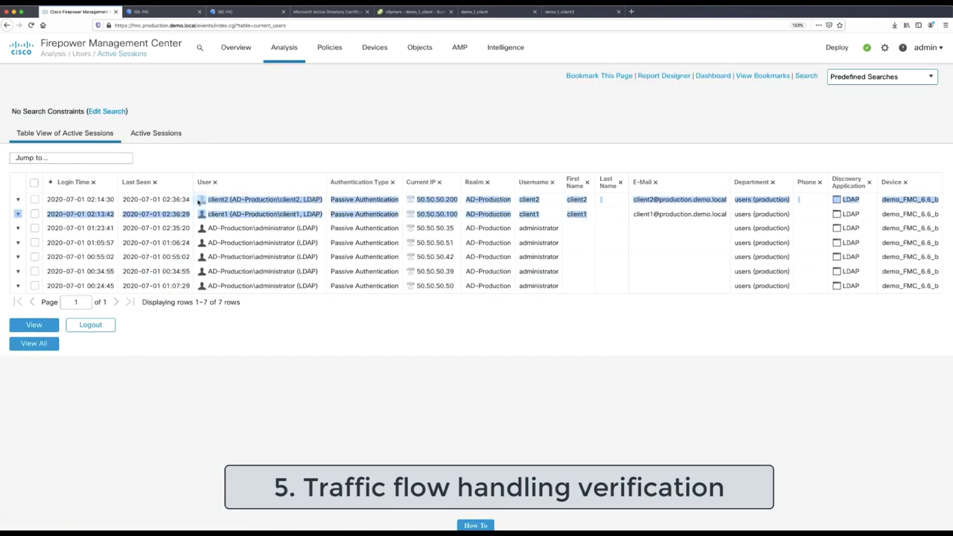
left_click(310, 102)
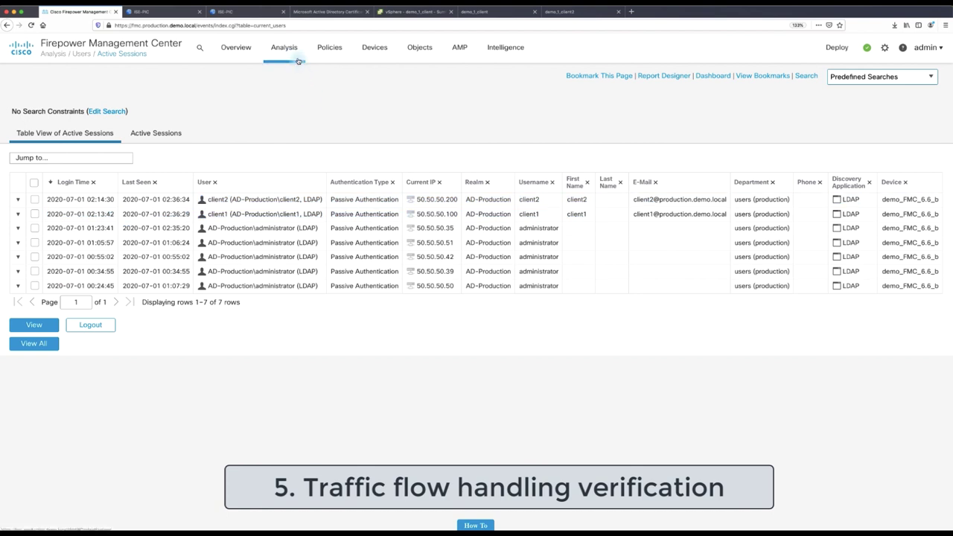
Open the Identity Demo access policy and widen its Users column to show client1$ and client1
mouse_move(330, 47)
left_click(337, 93)
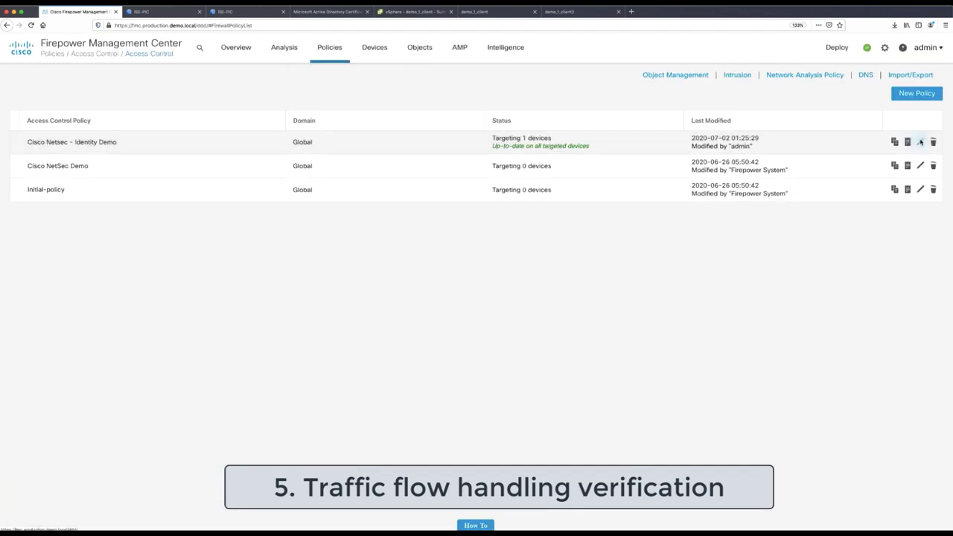
left_click(921, 142)
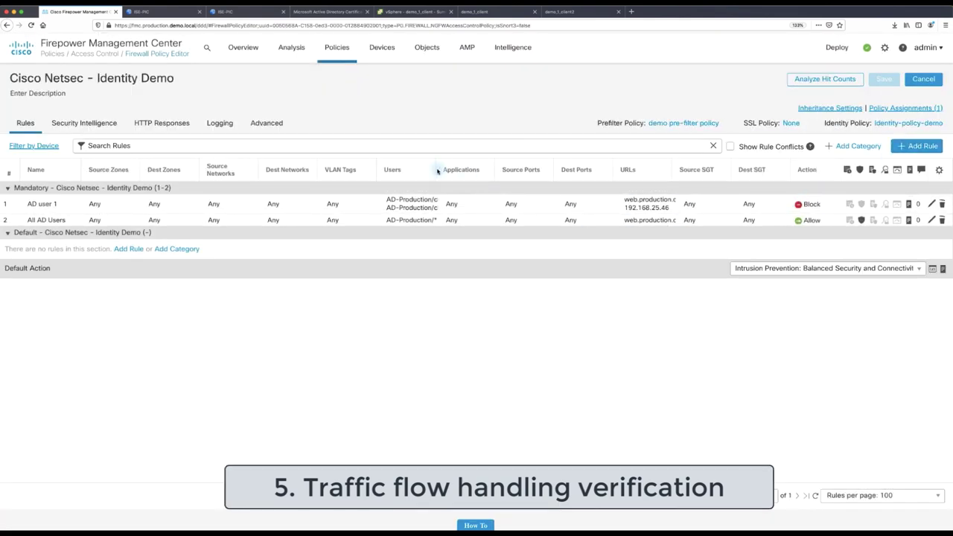
left_click_drag(435, 170, 481, 169)
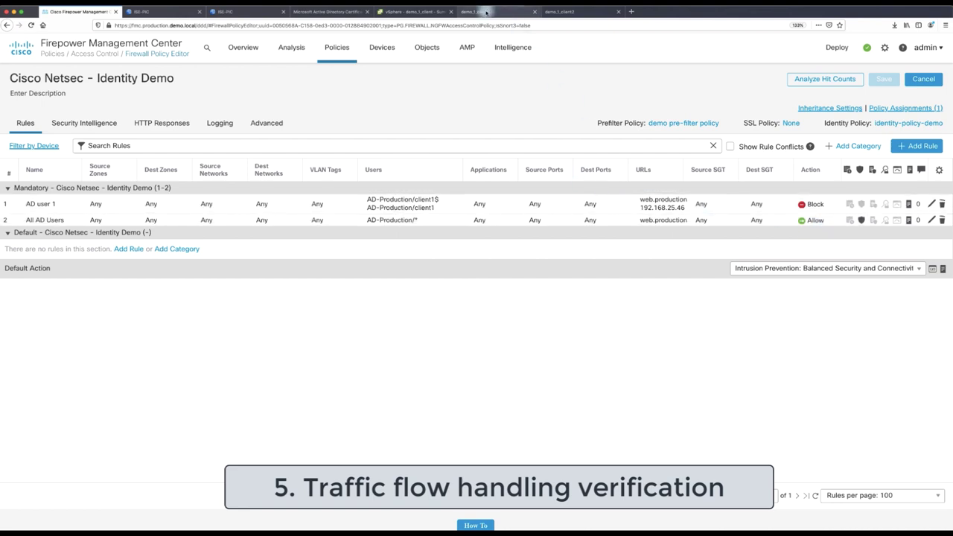
left_click(486, 12)
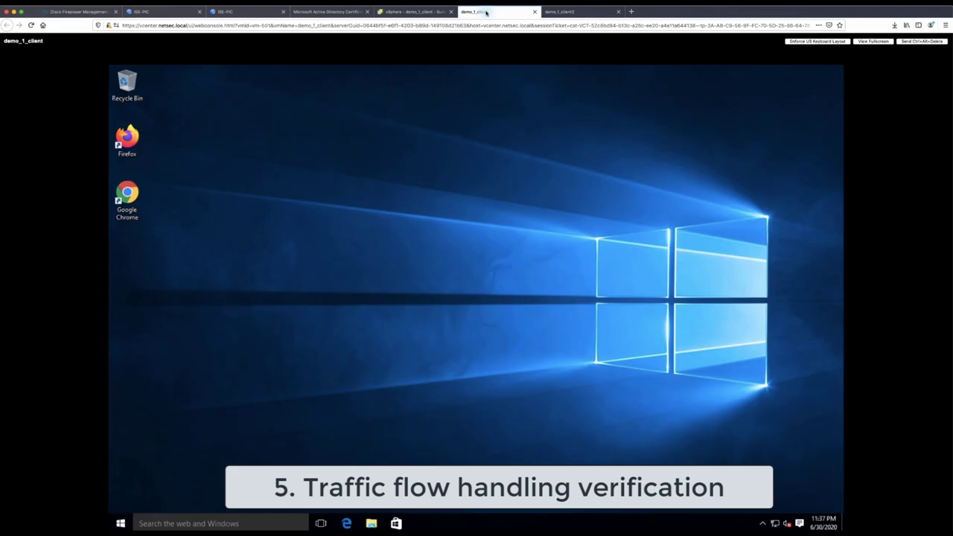
left_click(128, 191)
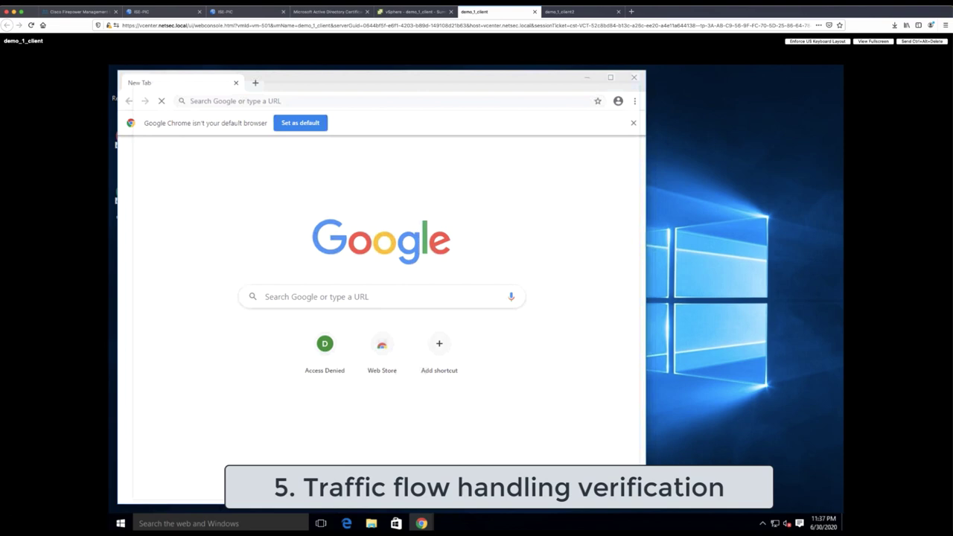
key("ctrl+shift+n")
type("http")
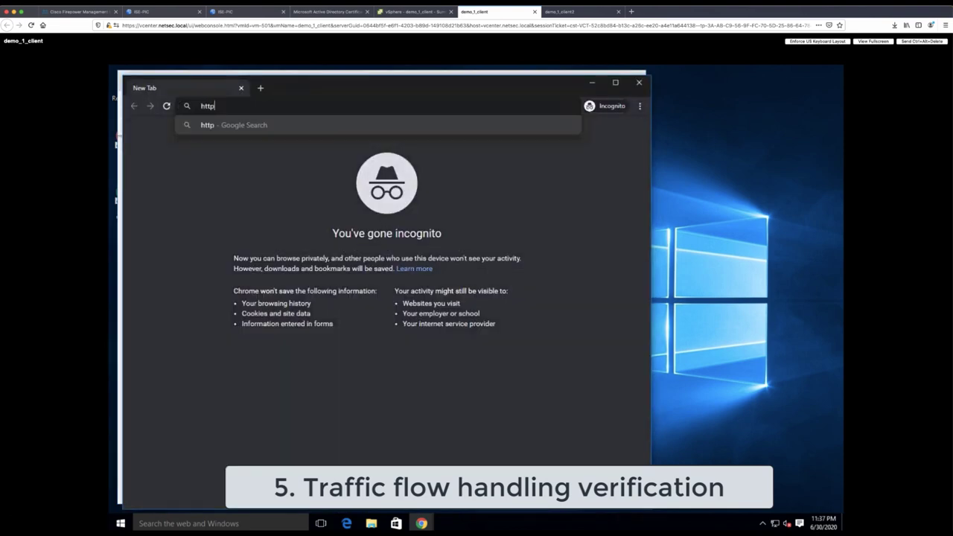
type("://web")
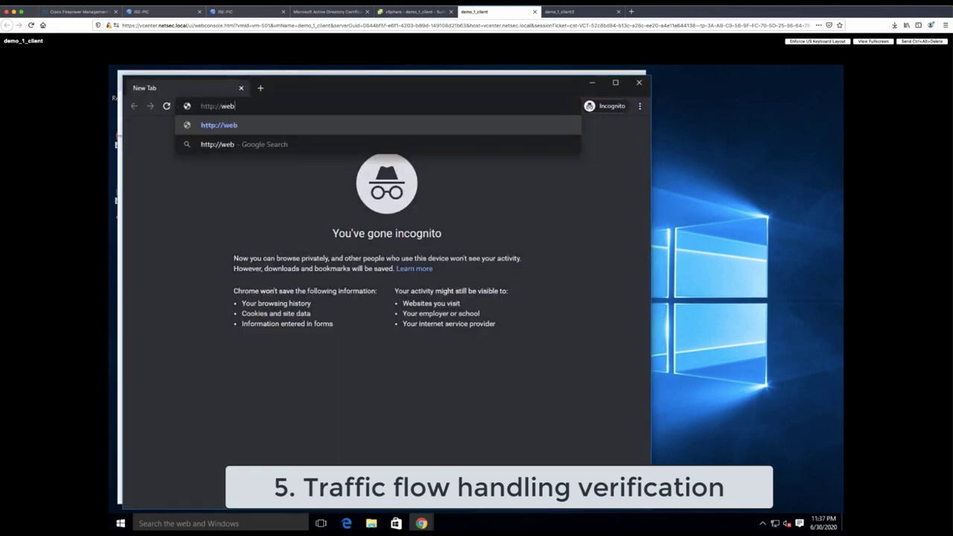
type(".production.demo.local")
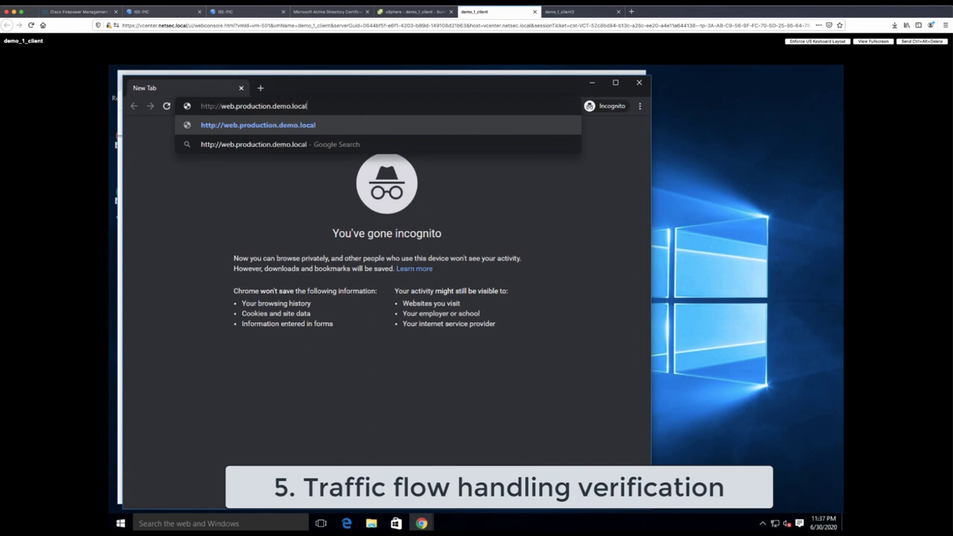
key("Return")
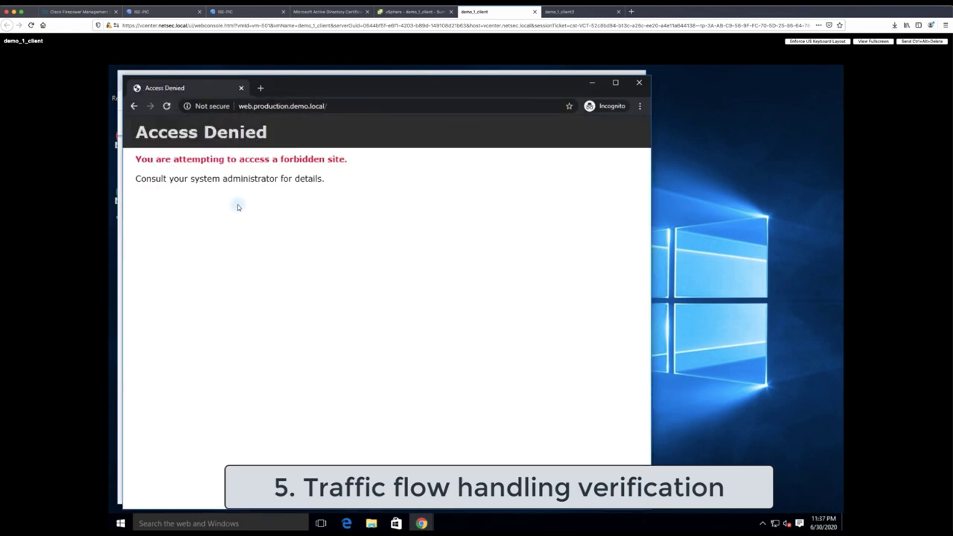
As client2, browse to web.production.demo.local in incognito Chrome, reaching the Outside Web Server page
left_click(557, 11)
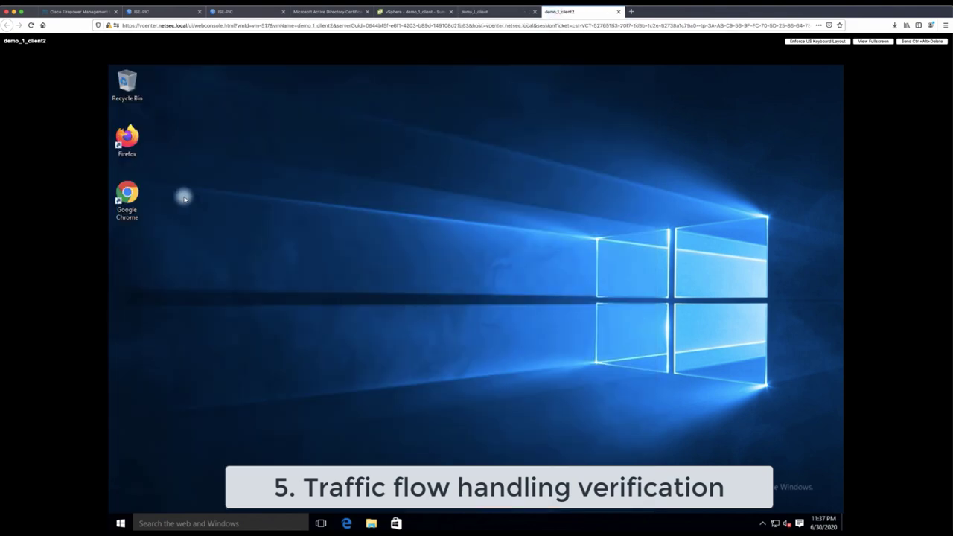
left_click(128, 195)
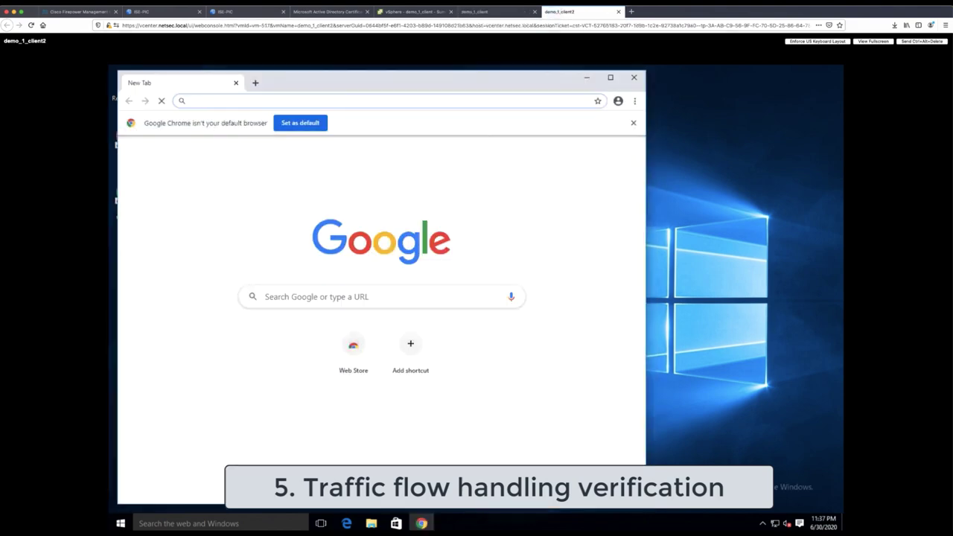
key("ctrl+shift+n")
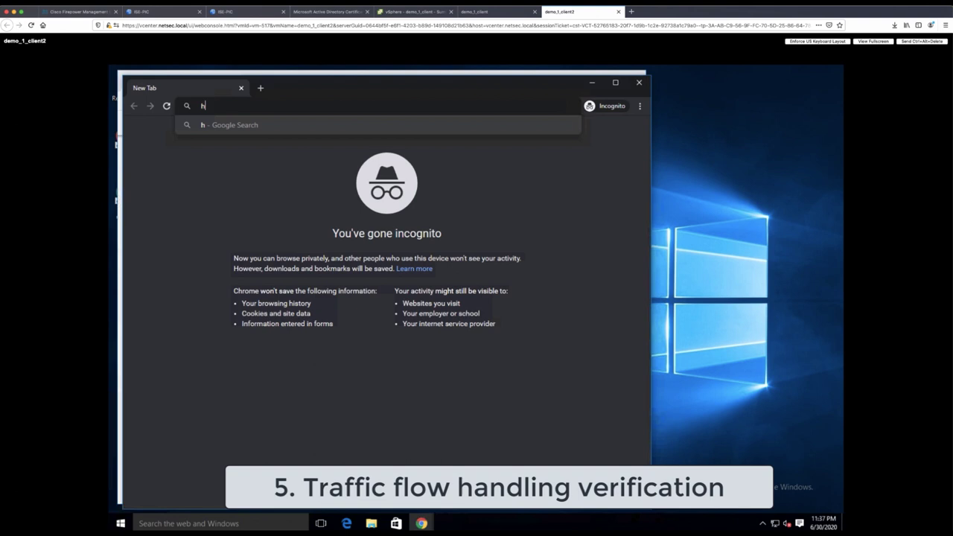
type("://web.pro")
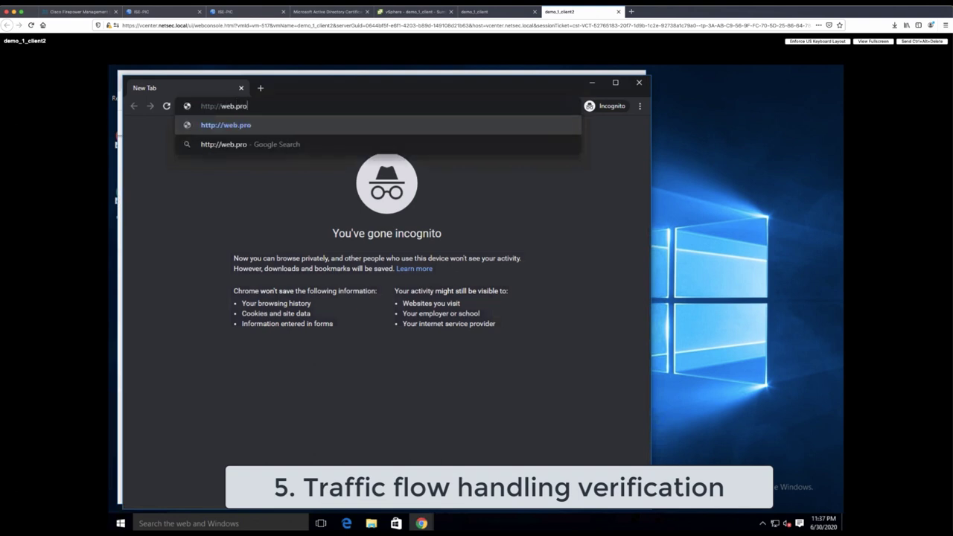
type("duction.demo.local")
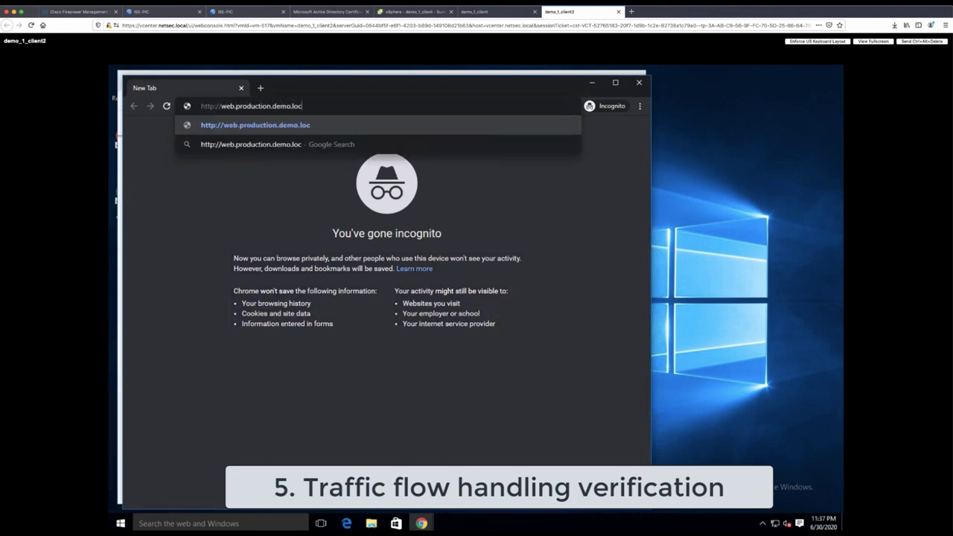
key("Return")
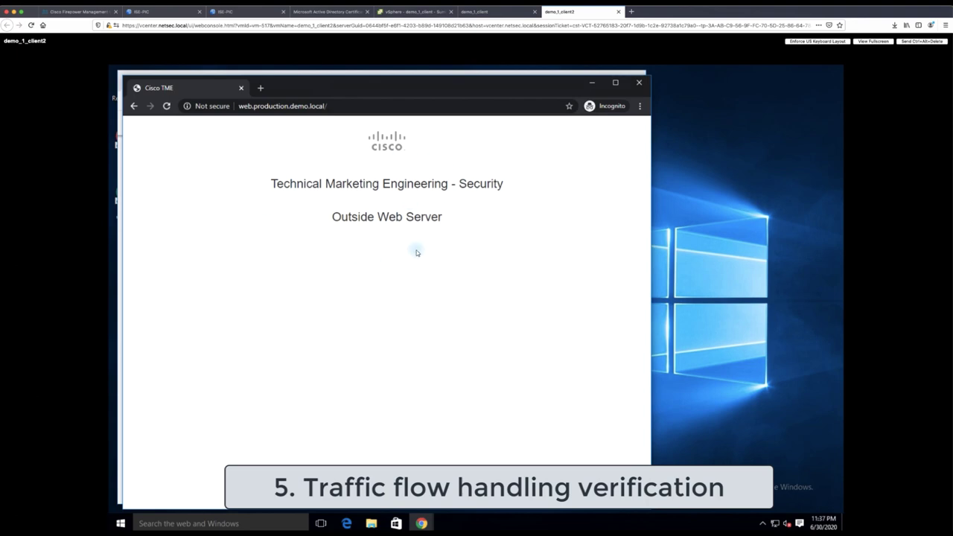
Run the client1-web connection events search, showing client1's port-80 connections to 192.168.25.46 blocked
left_click(91, 13)
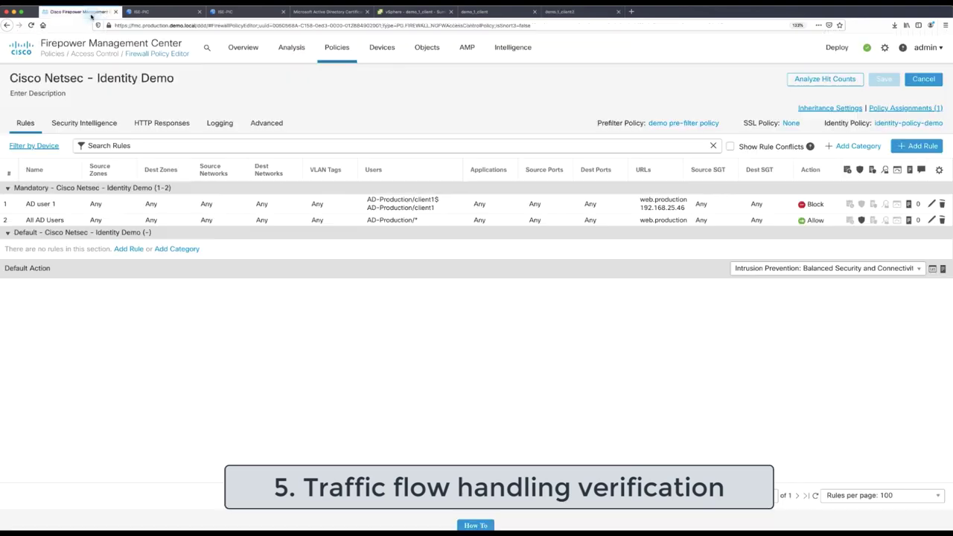
mouse_move(292, 48)
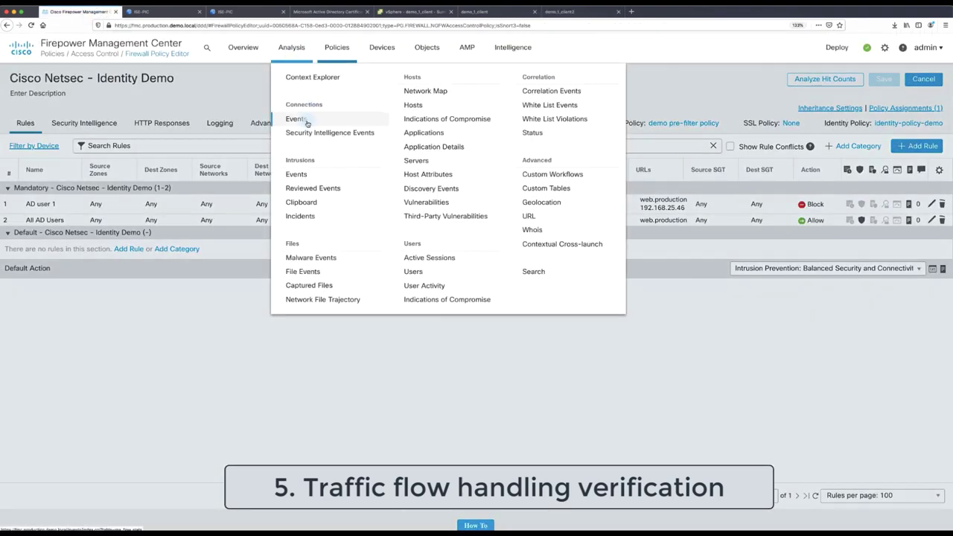
left_click(304, 121)
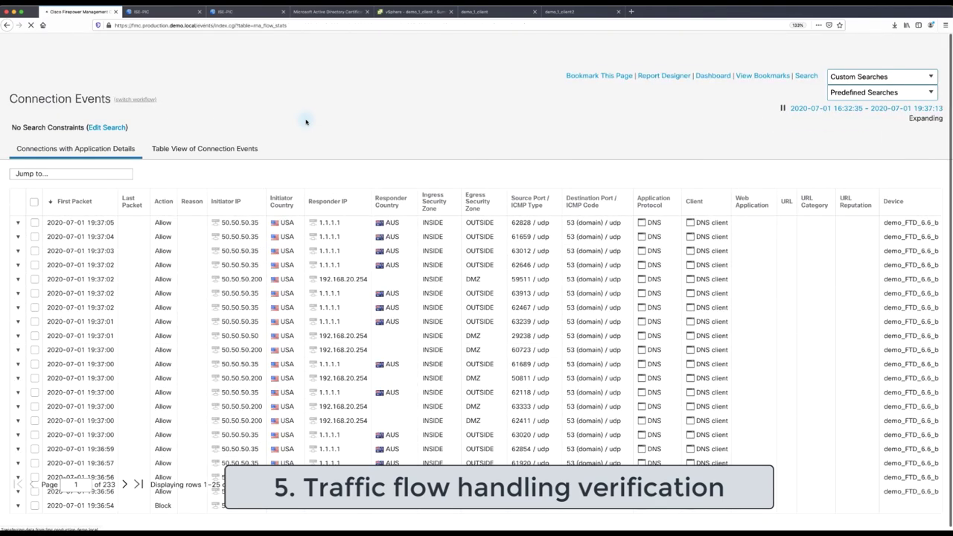
left_click(855, 77)
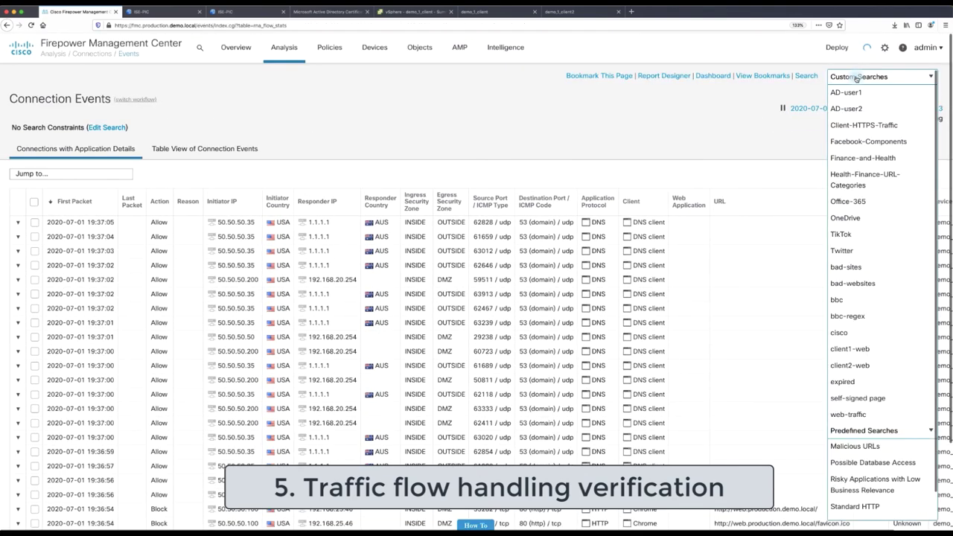
left_click(849, 349)
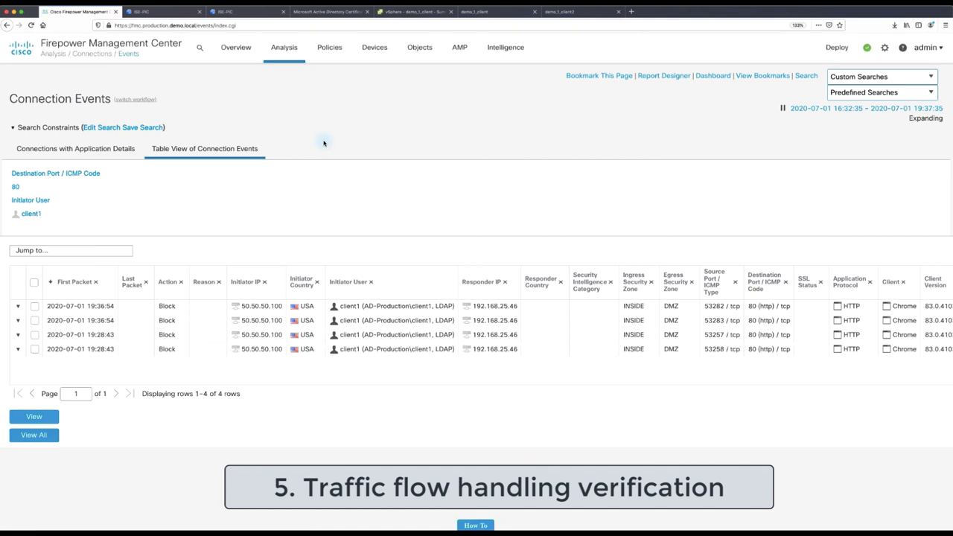
left_click_drag(507, 305, 157, 307)
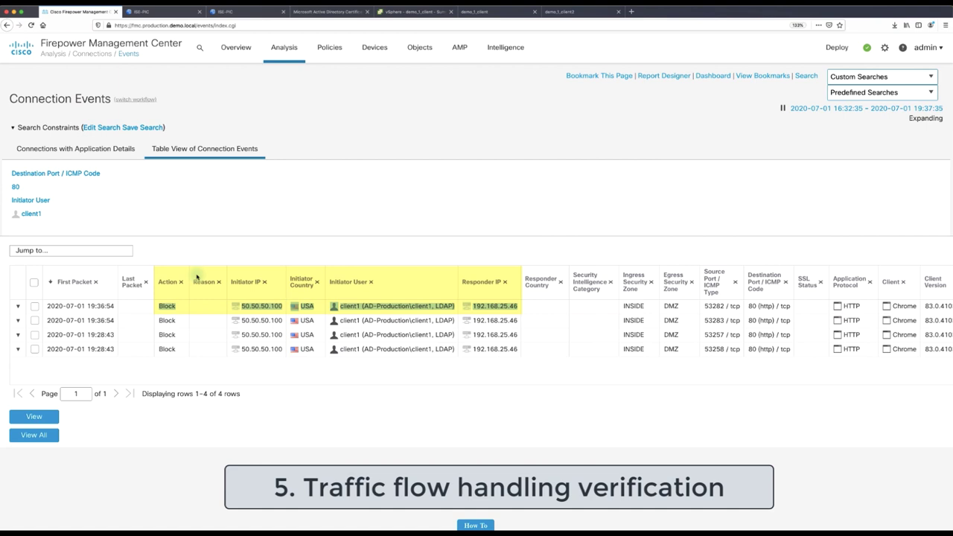
left_click(566, 188)
Run the client2-web search in table view, showing client2's connections as Allow
left_click(883, 77)
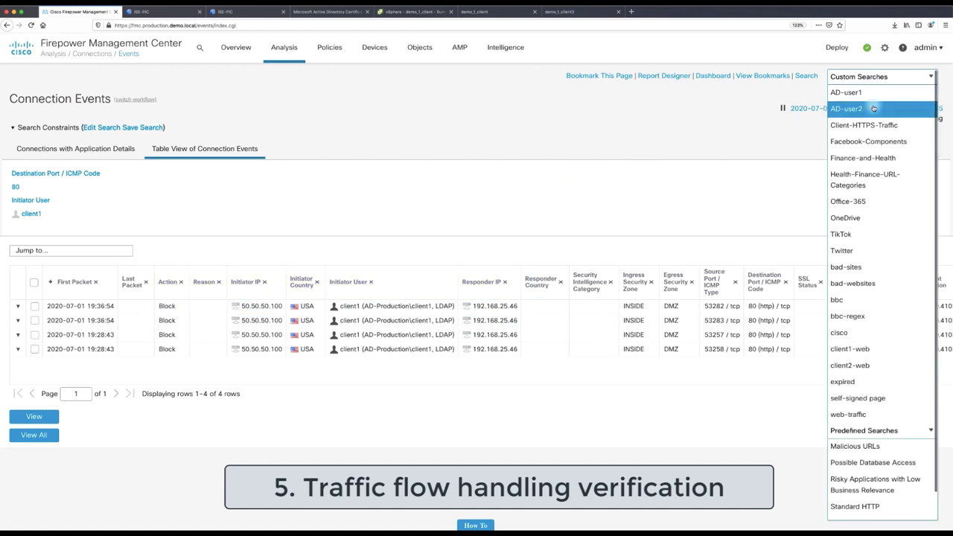
left_click(851, 368)
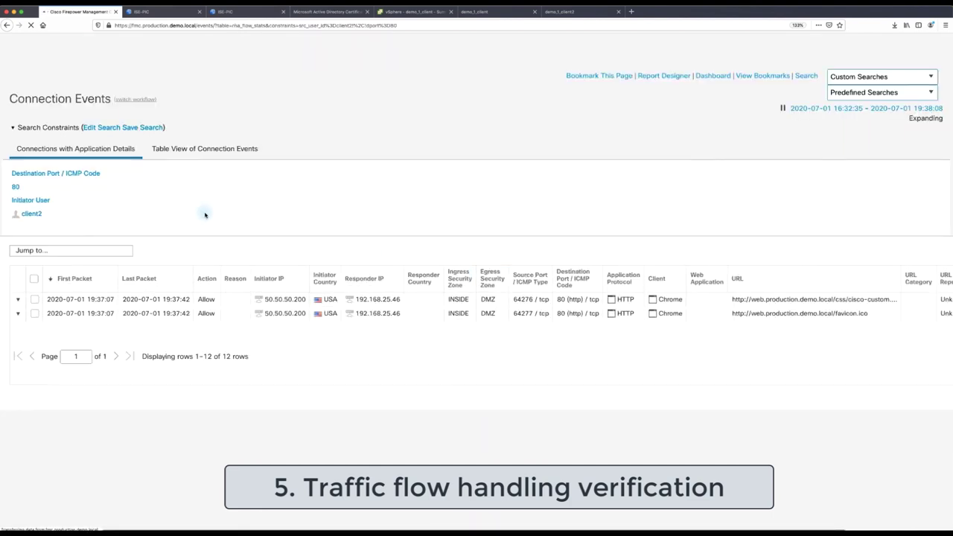
left_click(201, 150)
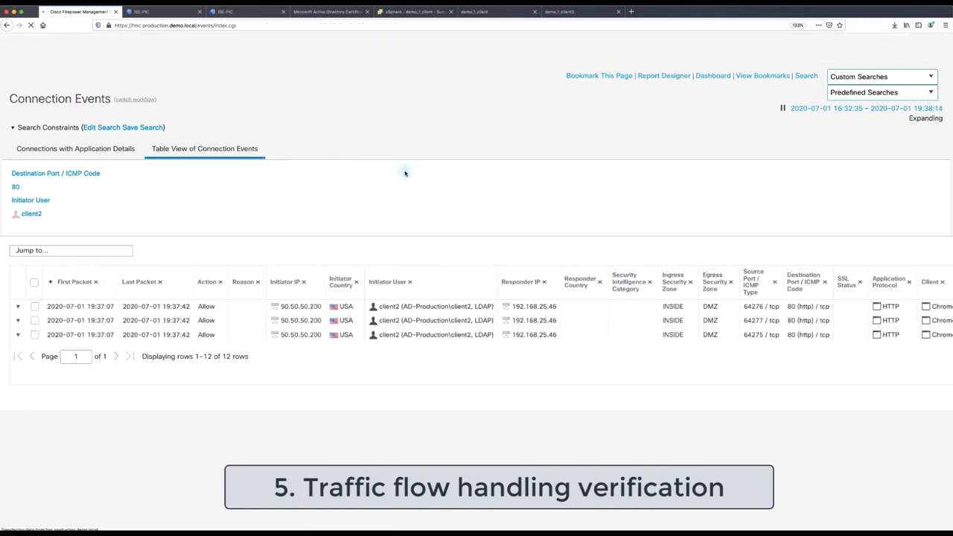
left_click_drag(556, 305, 197, 305)
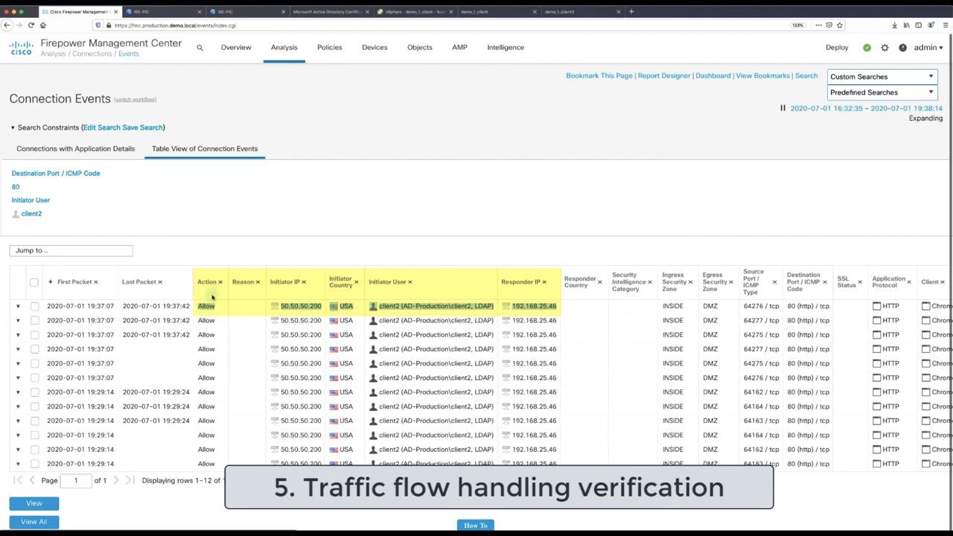
left_click(492, 249)
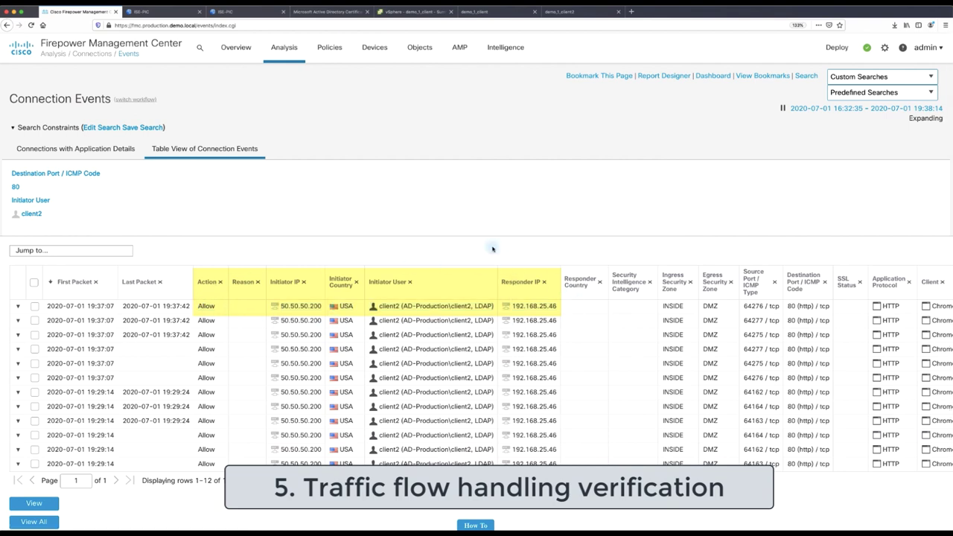